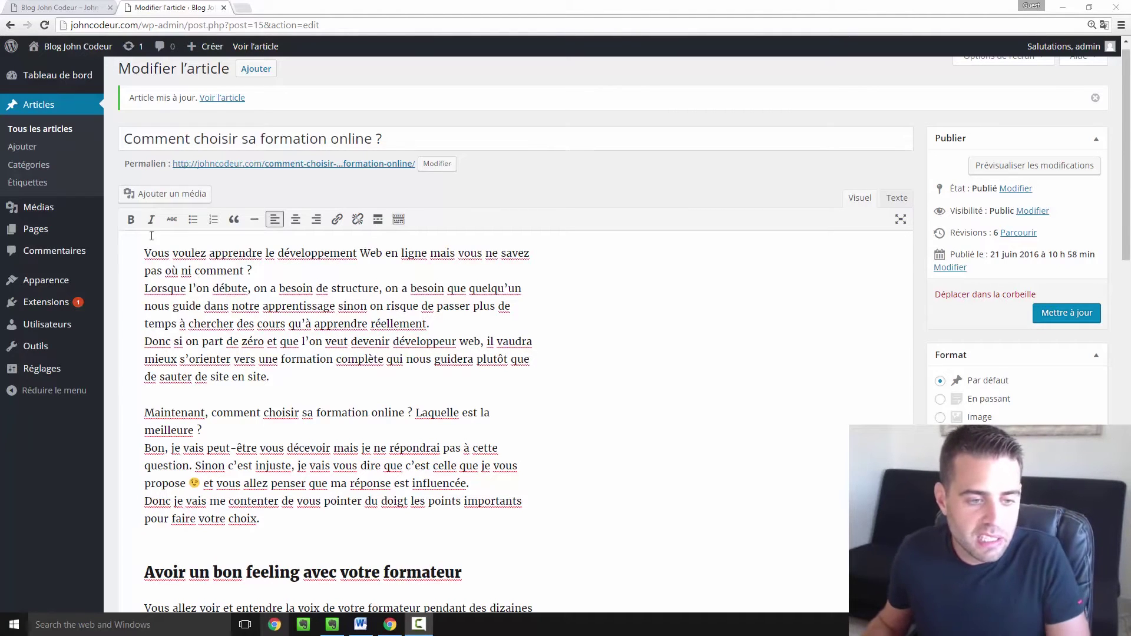
Apply bold, italic and strikethrough formatting to the article's opening sentence
left_click_drag(149, 252, 268, 263)
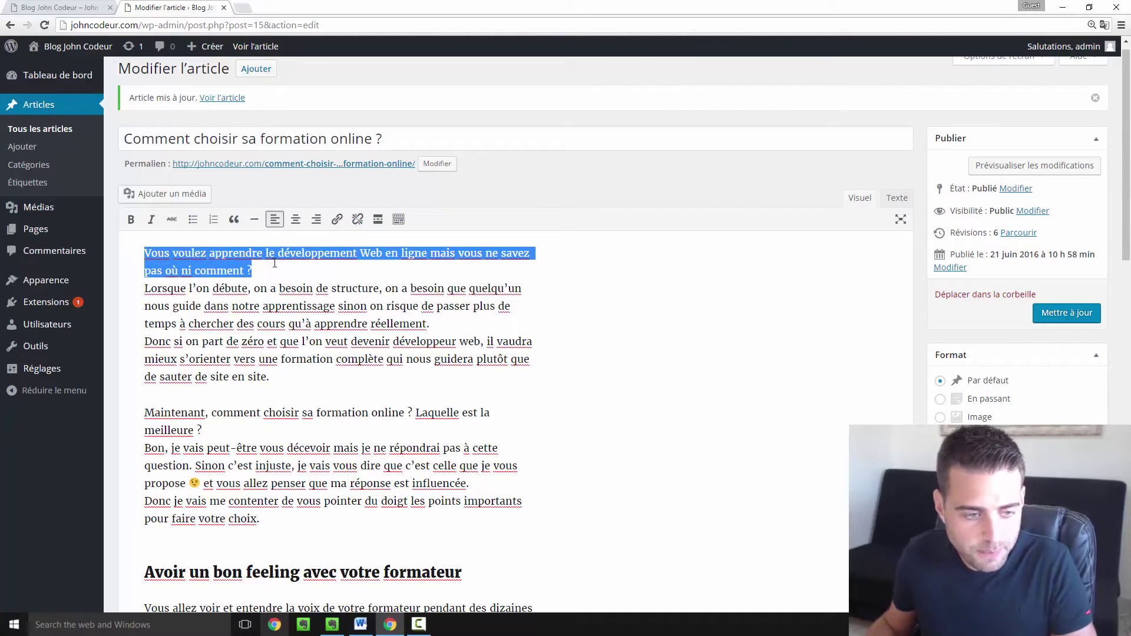
left_click(131, 220)
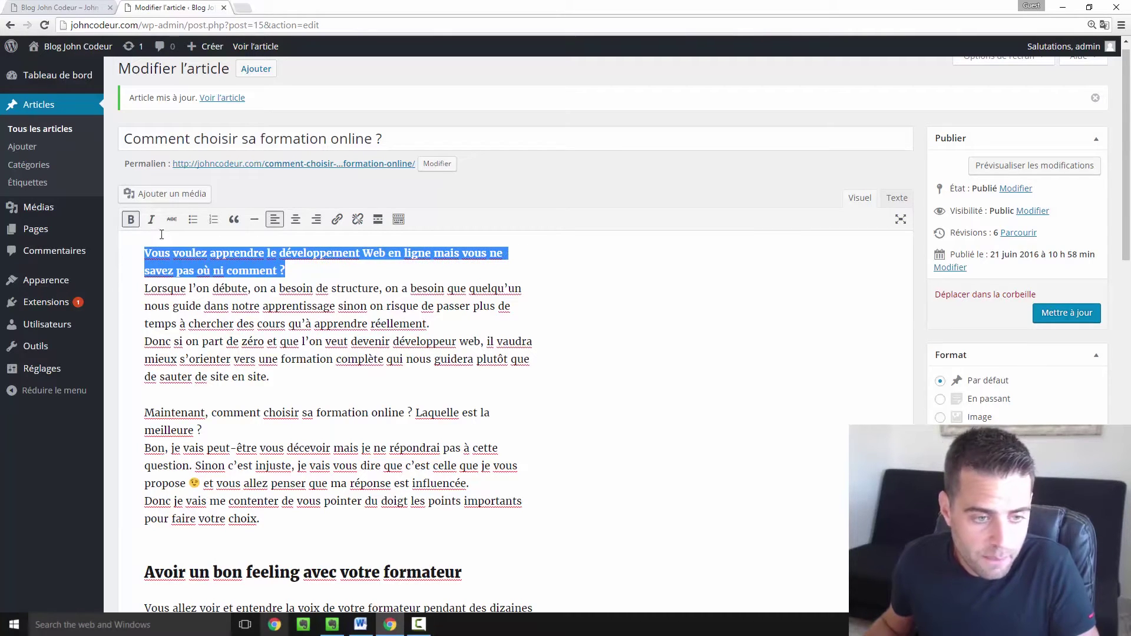
left_click(152, 220)
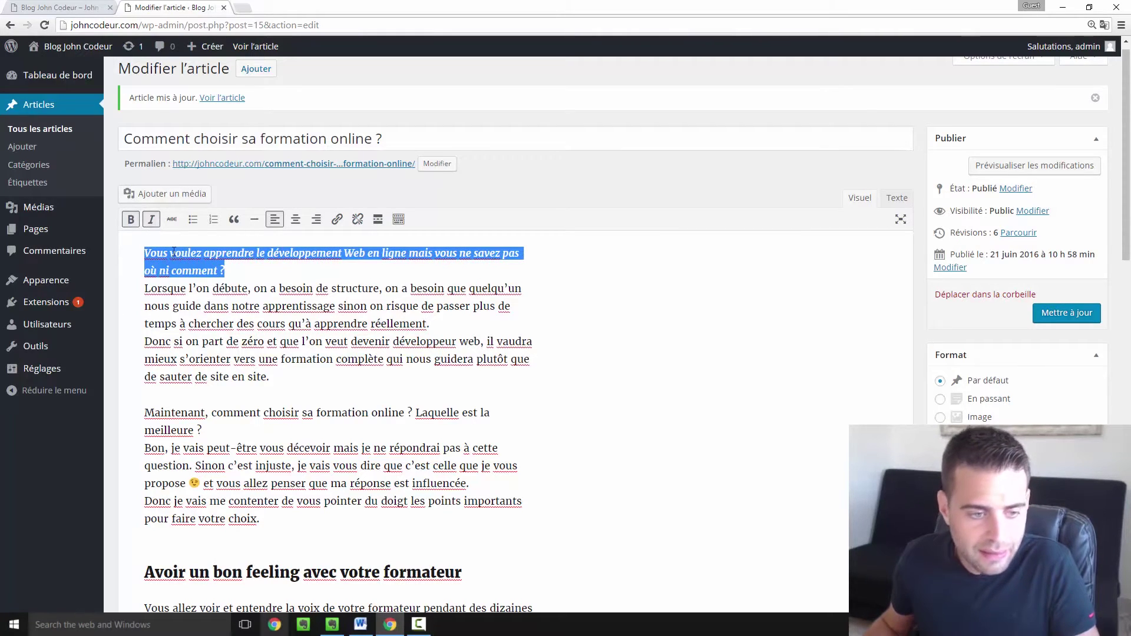
left_click(172, 219)
left_click(333, 289)
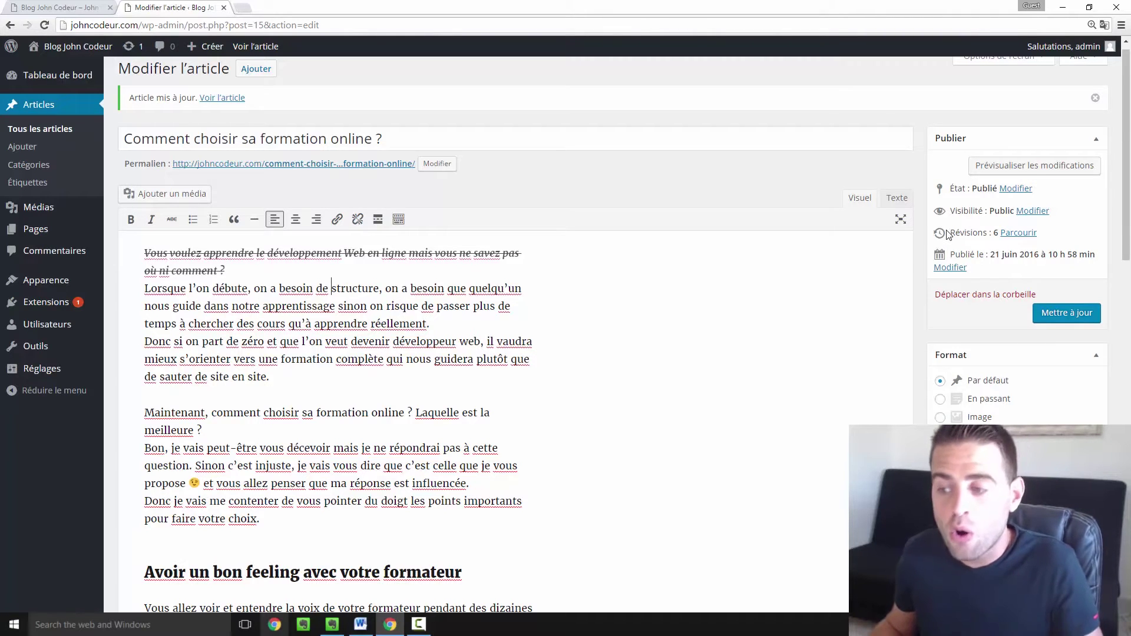
Preview the changes, and open the article's public address without the preview parameters in a new browser tab to compare the opening sentence
left_click(1009, 170)
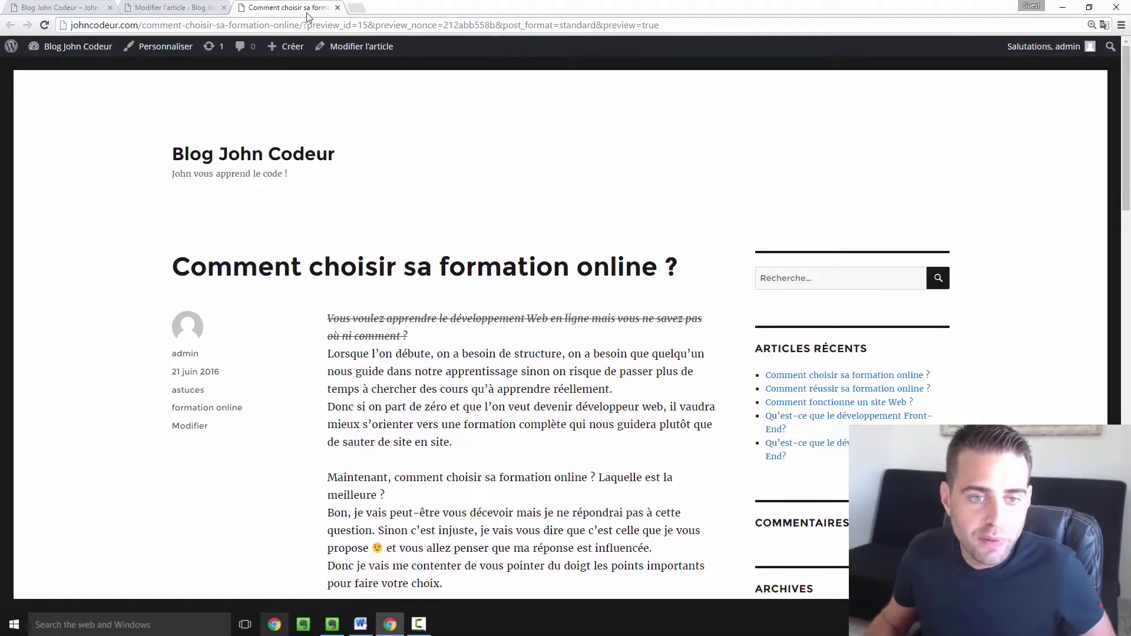
left_click_drag(256, 25, 47, 27)
key("ctrl+c")
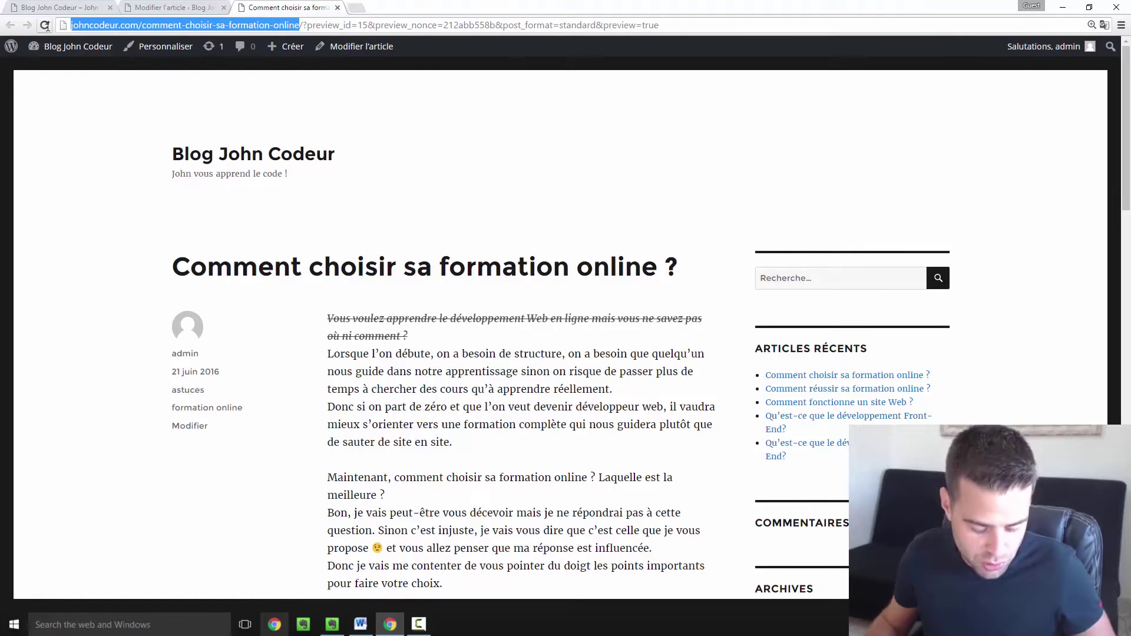
left_click(357, 9)
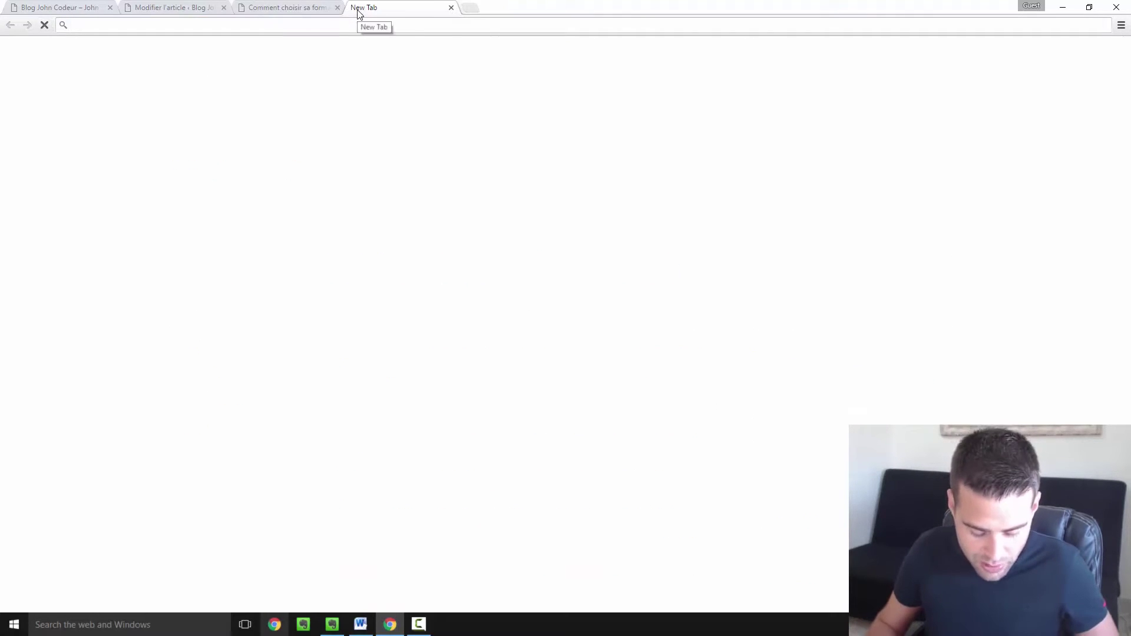
key("ctrl+v")
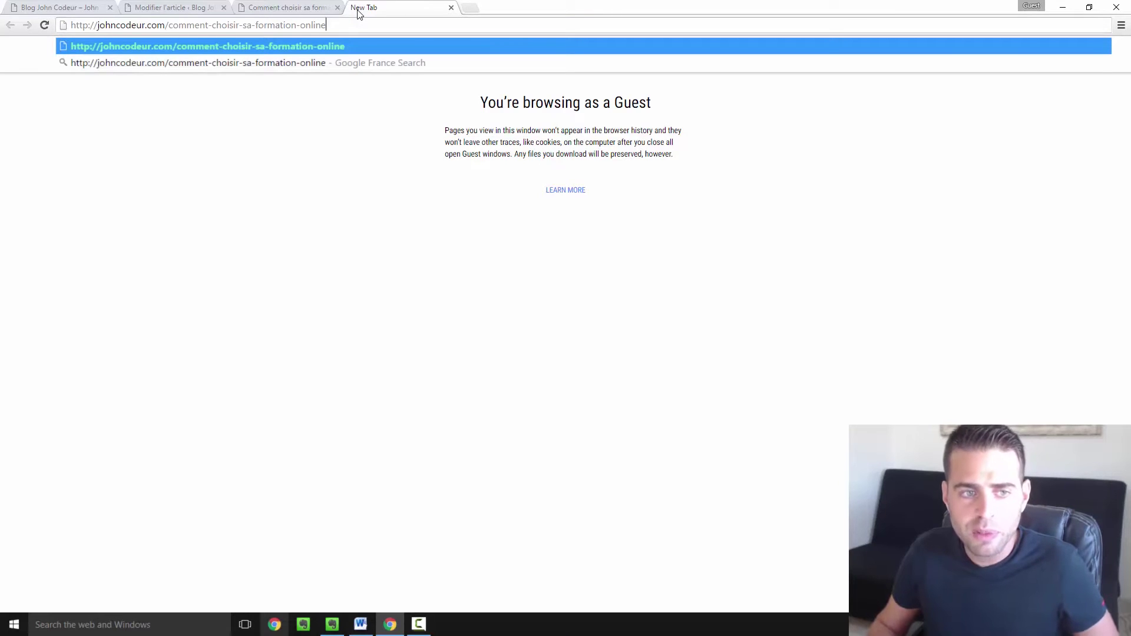
key("Return")
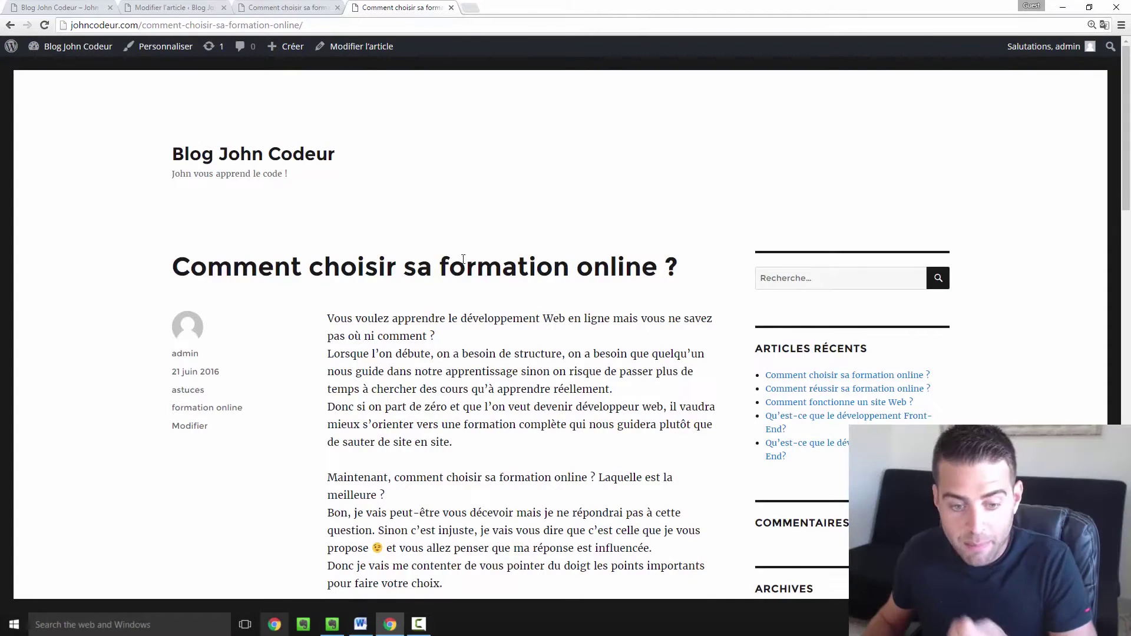
left_click_drag(337, 318, 399, 198)
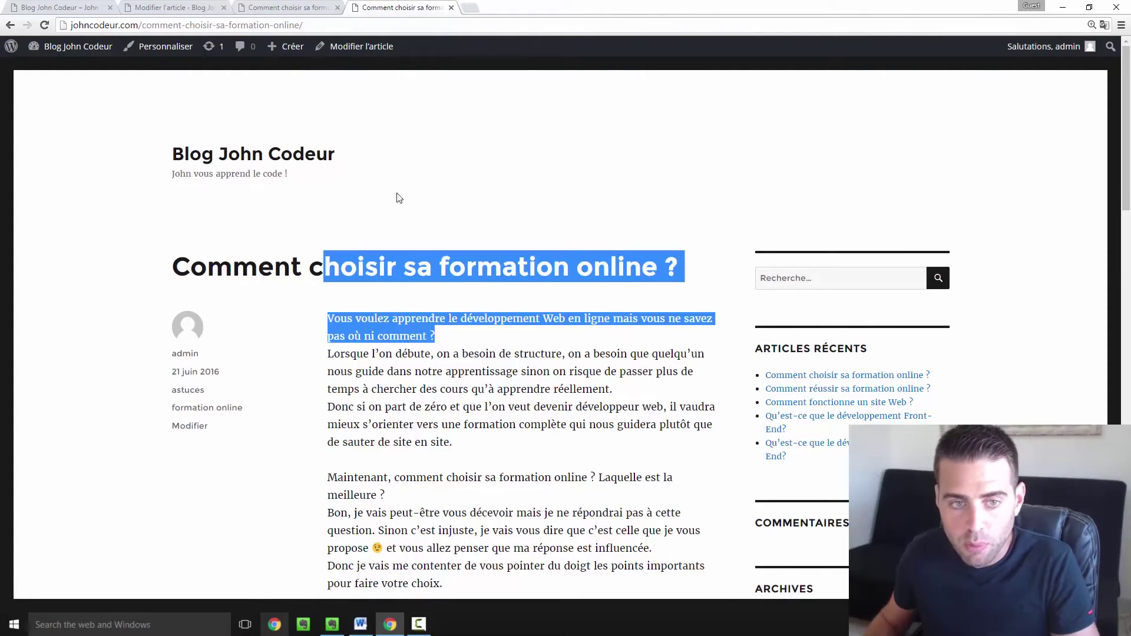
Revisit the preview page, and close both it and the published page to return to the article editor
left_click(301, 10)
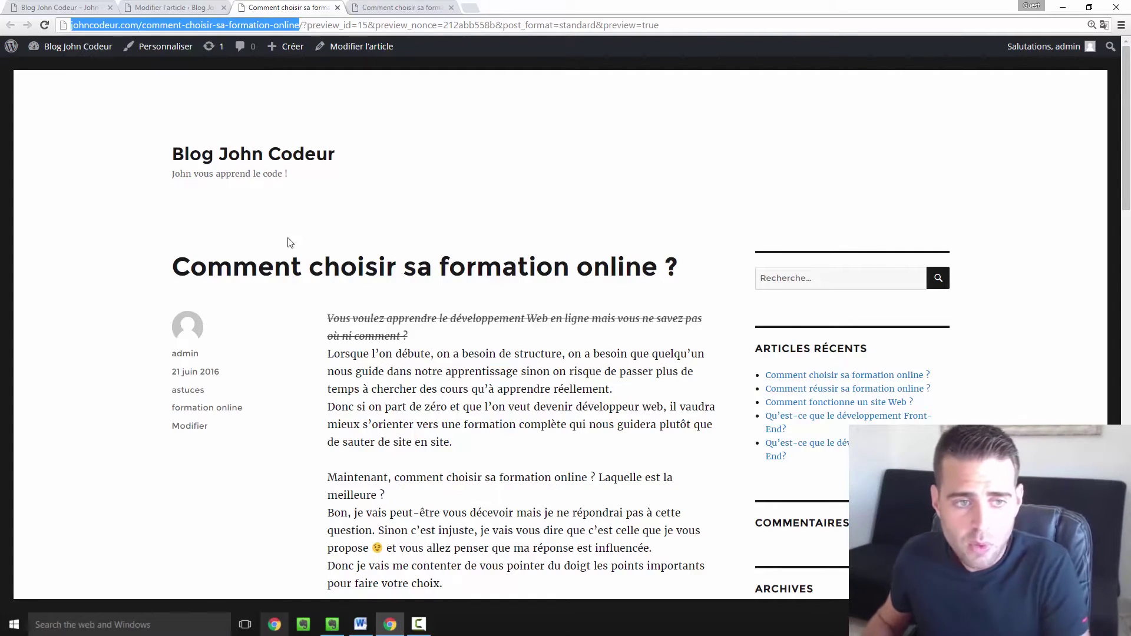
left_click(338, 8)
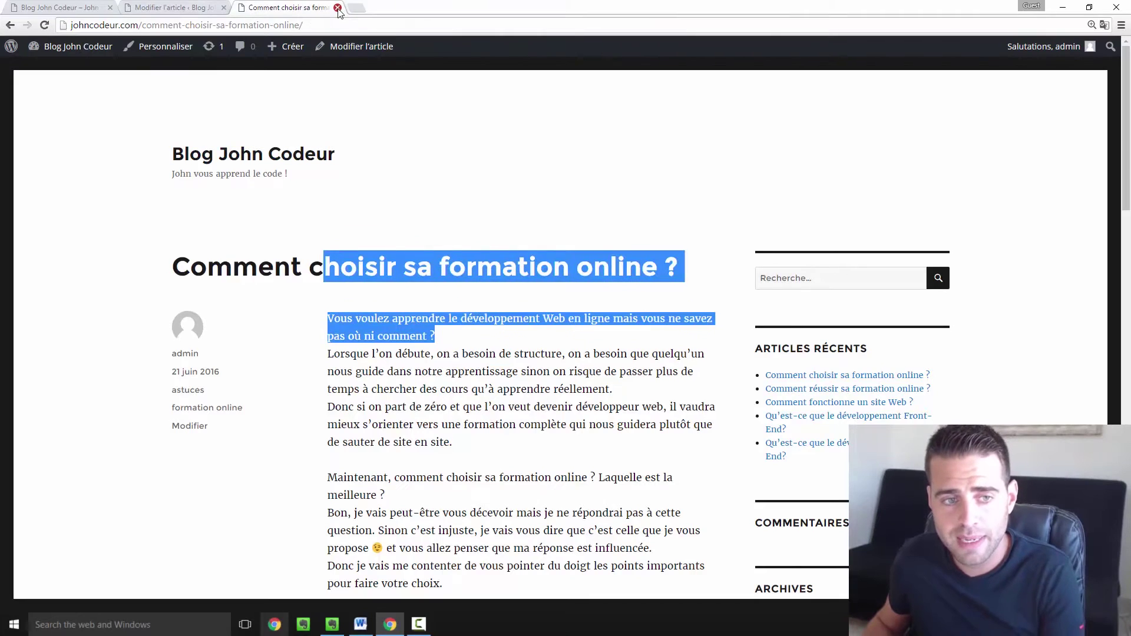
left_click(337, 7)
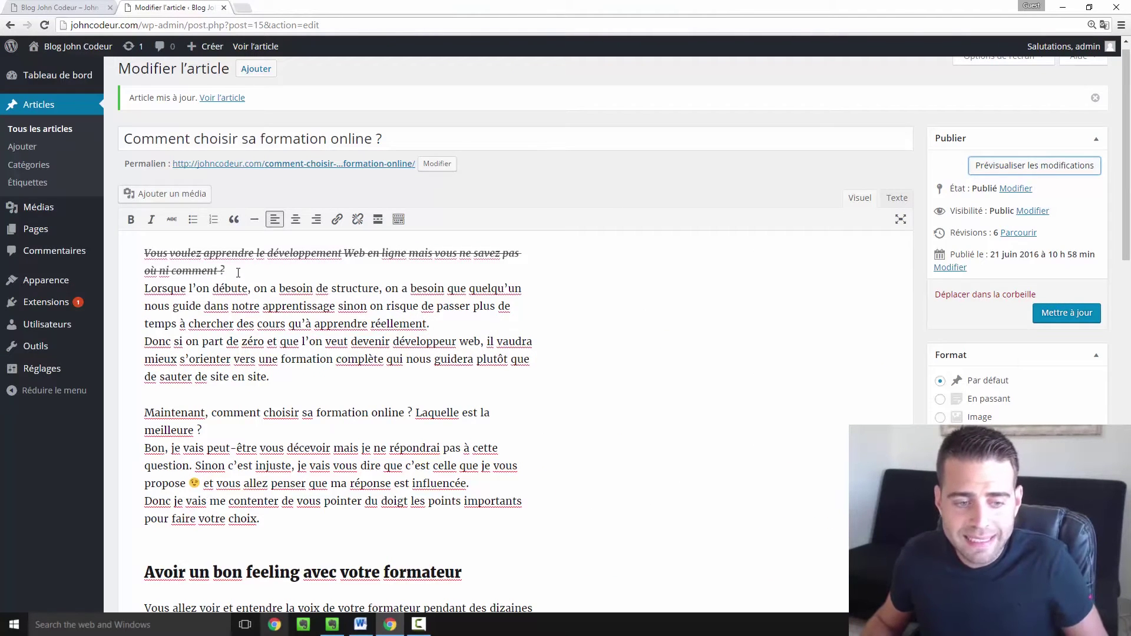
Remove the bold, italic and strikethrough formatting from the article's opening sentence
left_click_drag(238, 273, 146, 255)
left_click(132, 222)
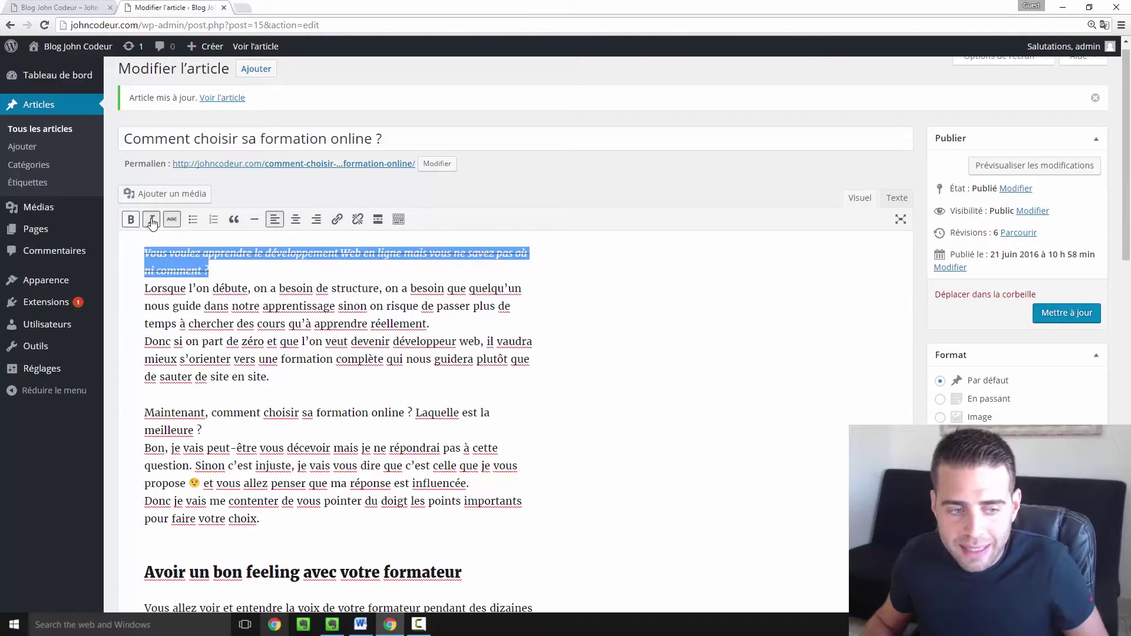
left_click(151, 220)
left_click(171, 220)
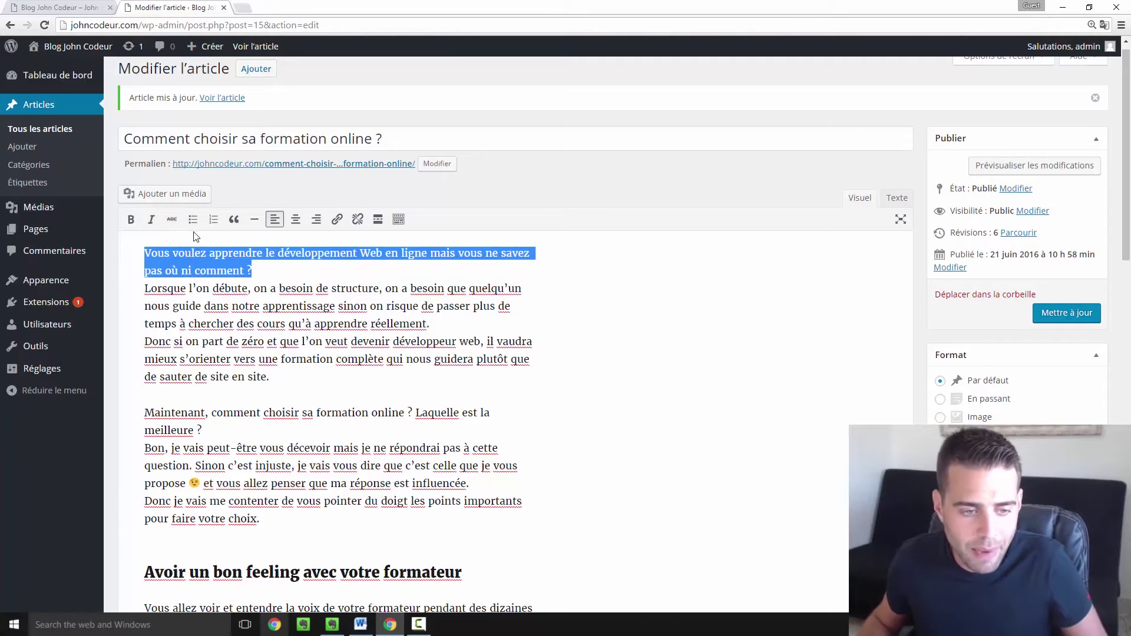
Turn the two introduction paragraphs above the first heading into a bulleted list
left_click(182, 284)
left_click_drag(145, 254, 259, 518)
left_click(192, 219)
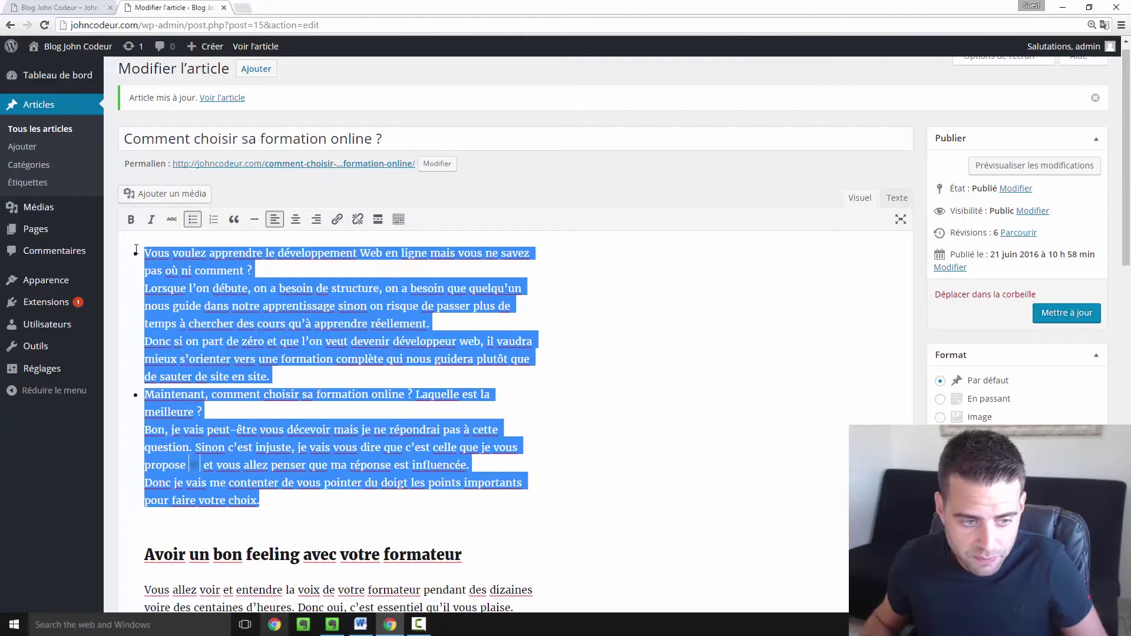
left_click(136, 250)
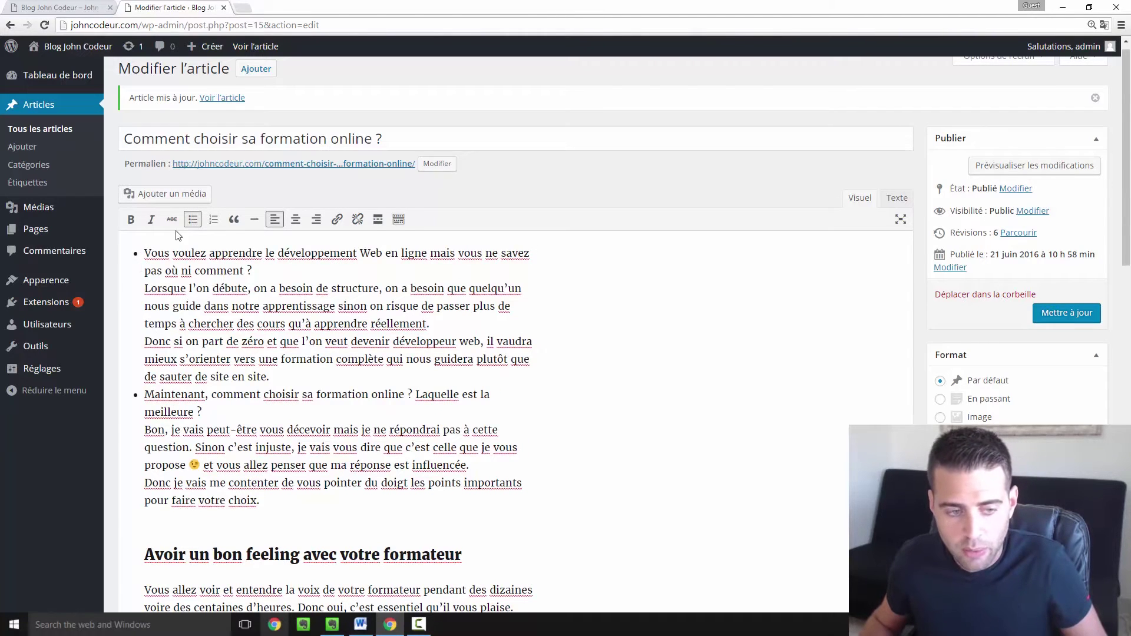
Convert the introduction's bulleted list to a numbered list, and remove the list formatting again
left_click_drag(144, 253, 276, 512)
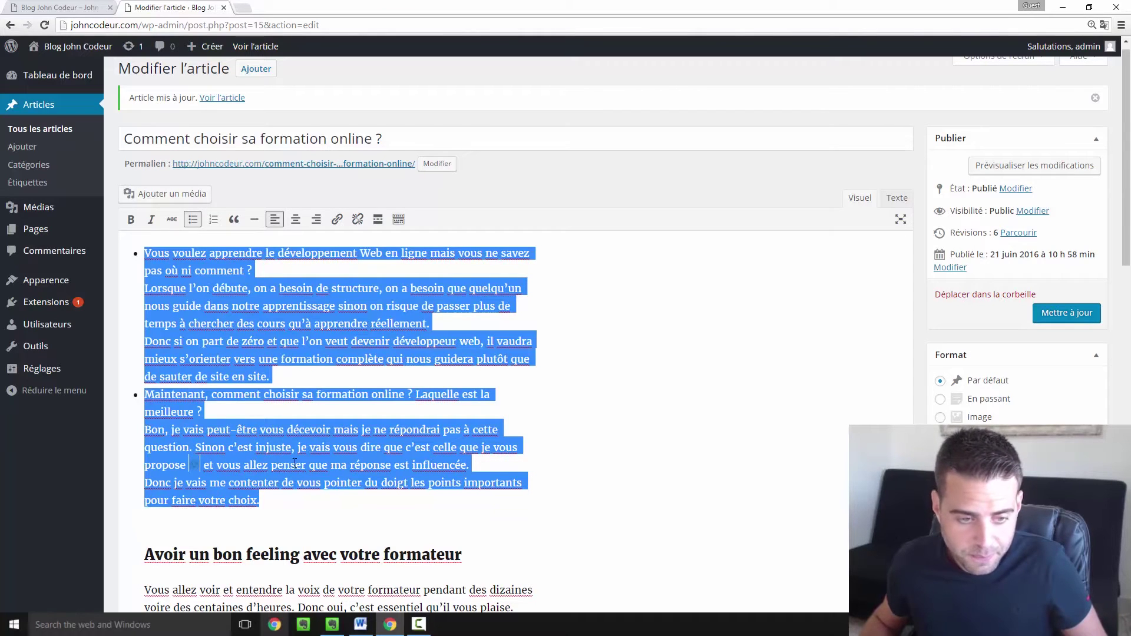
left_click(213, 219)
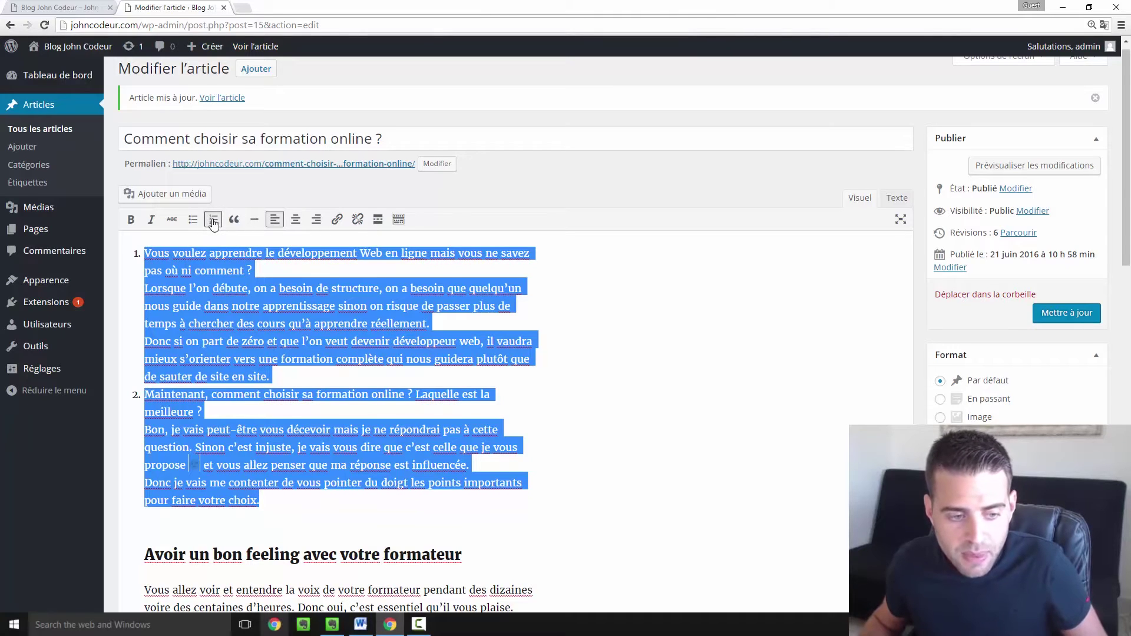
left_click(213, 219)
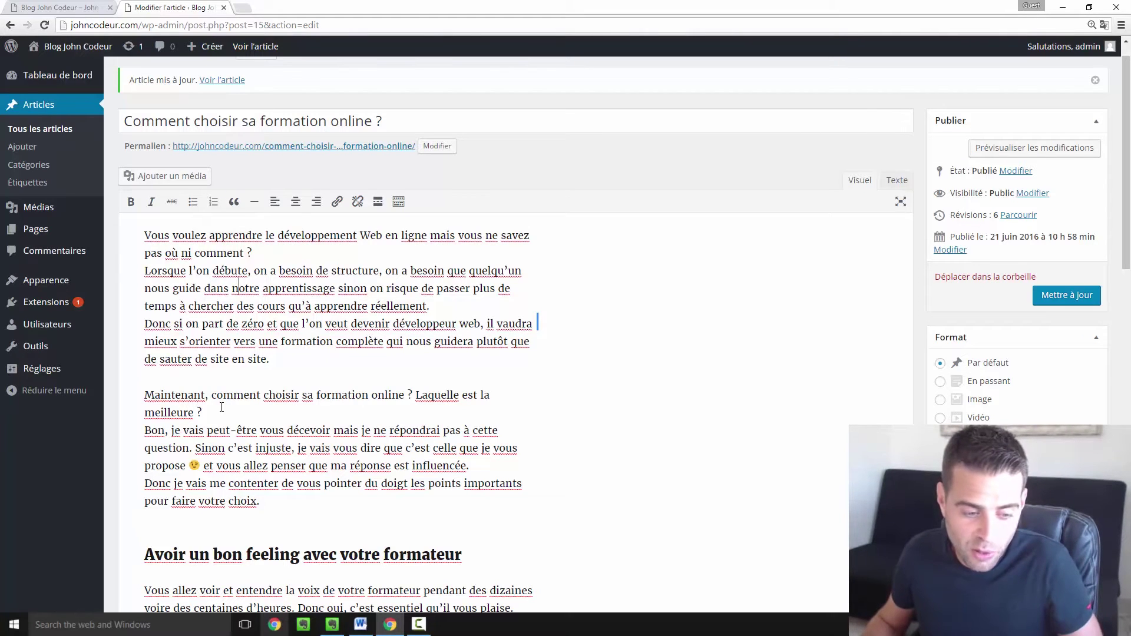
Format the second introduction paragraph, starting with "Maintenant, comment choisir sa formation online ?", as a block quote
left_click_drag(151, 402, 344, 502)
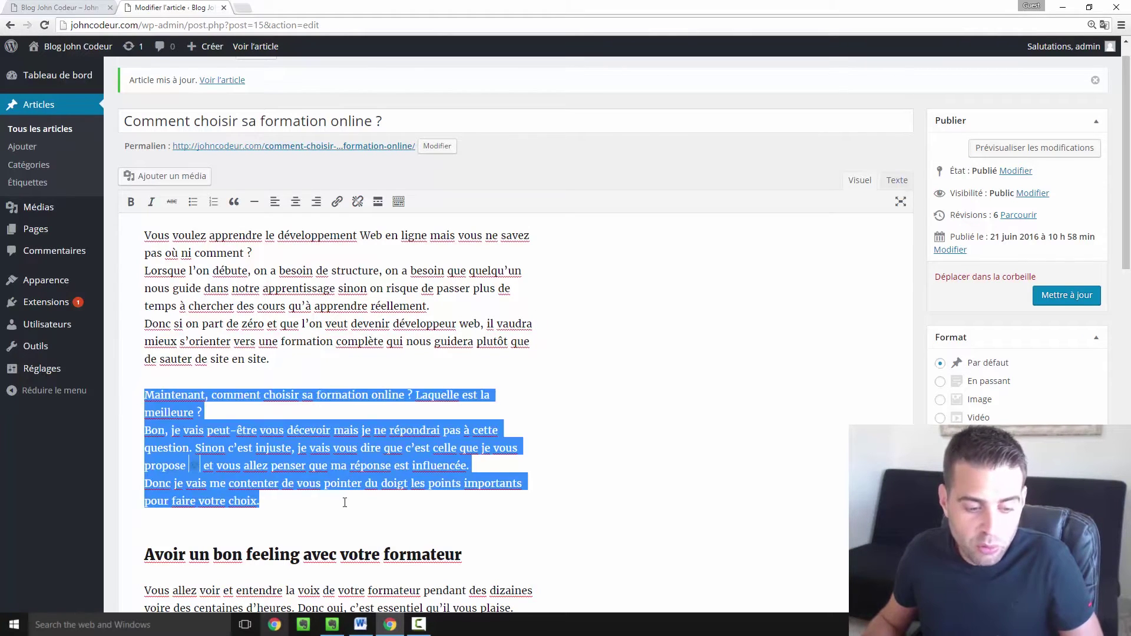
left_click(235, 203)
left_click(323, 395)
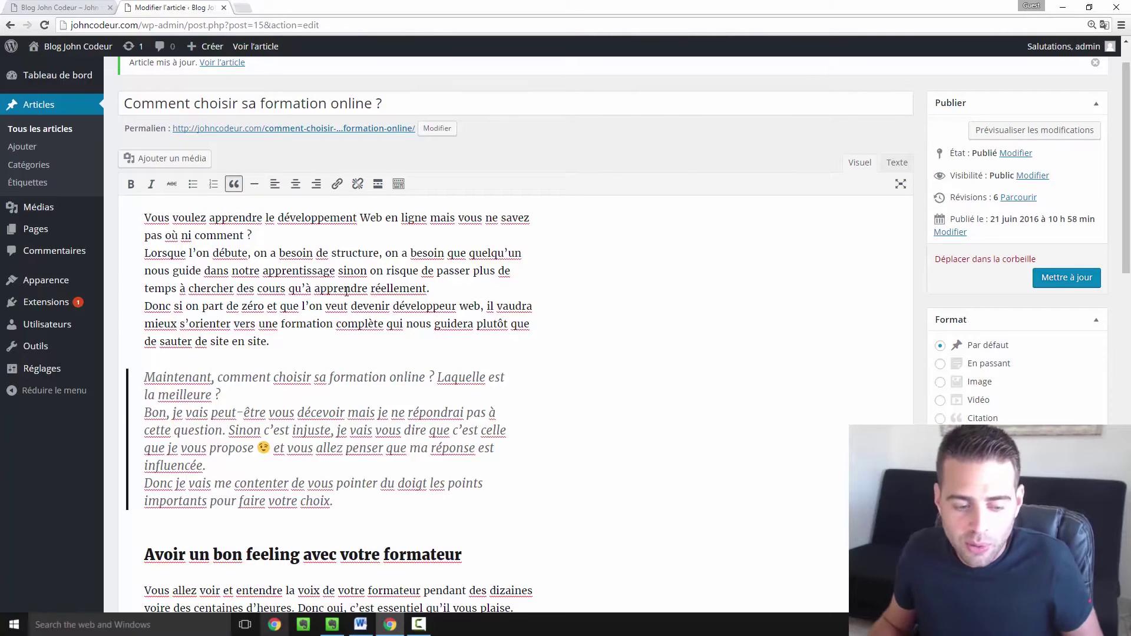
Preview the changes, examine how the block quote looks on the blog page, and return to the article editor
left_click(1029, 131)
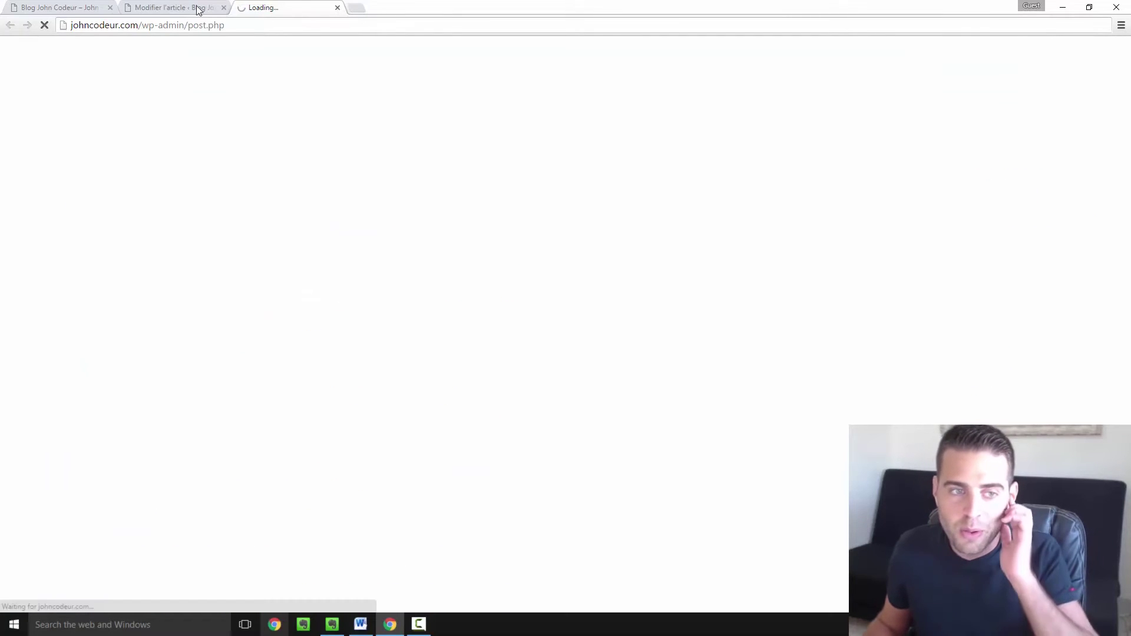
left_click(197, 8)
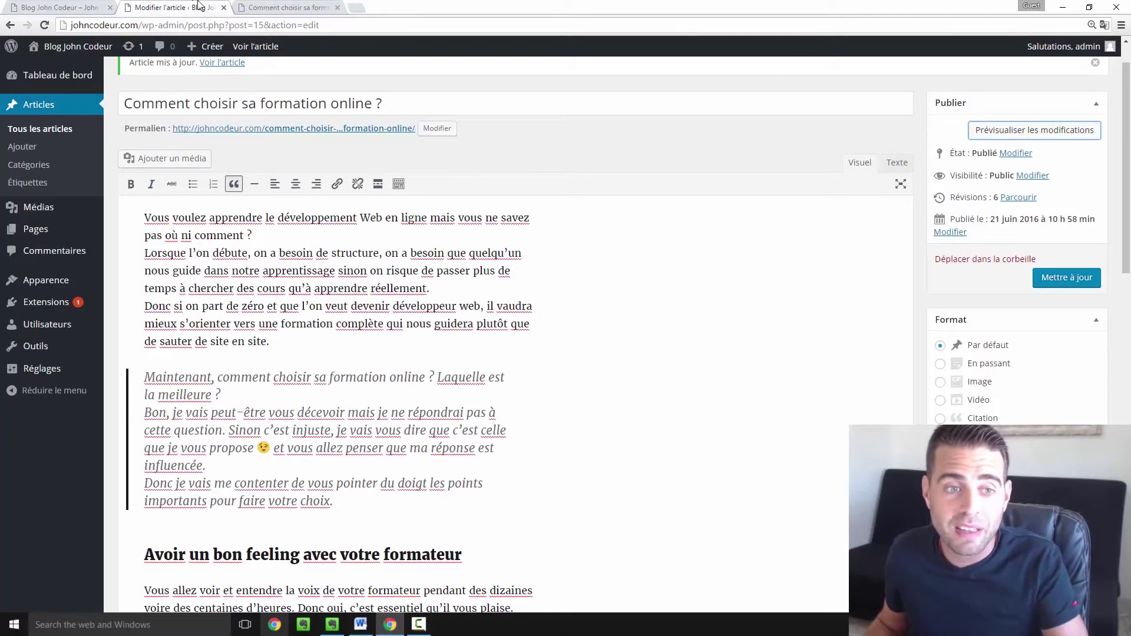
left_click(267, 7)
scroll(405, 376, "down", 2)
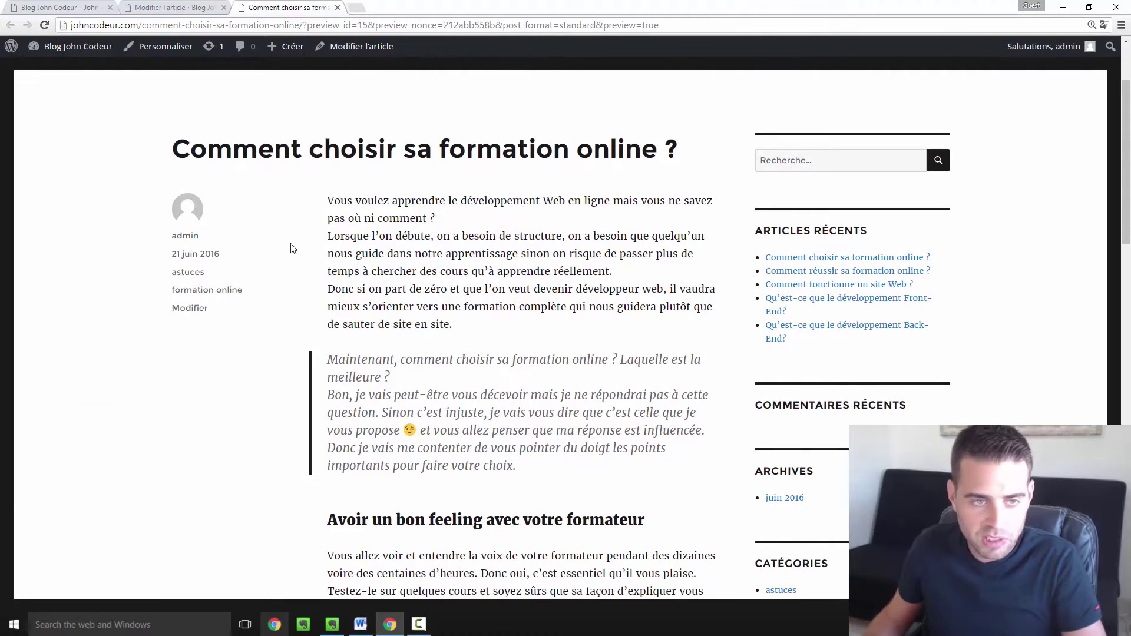
left_click(199, 6)
left_click(262, 6)
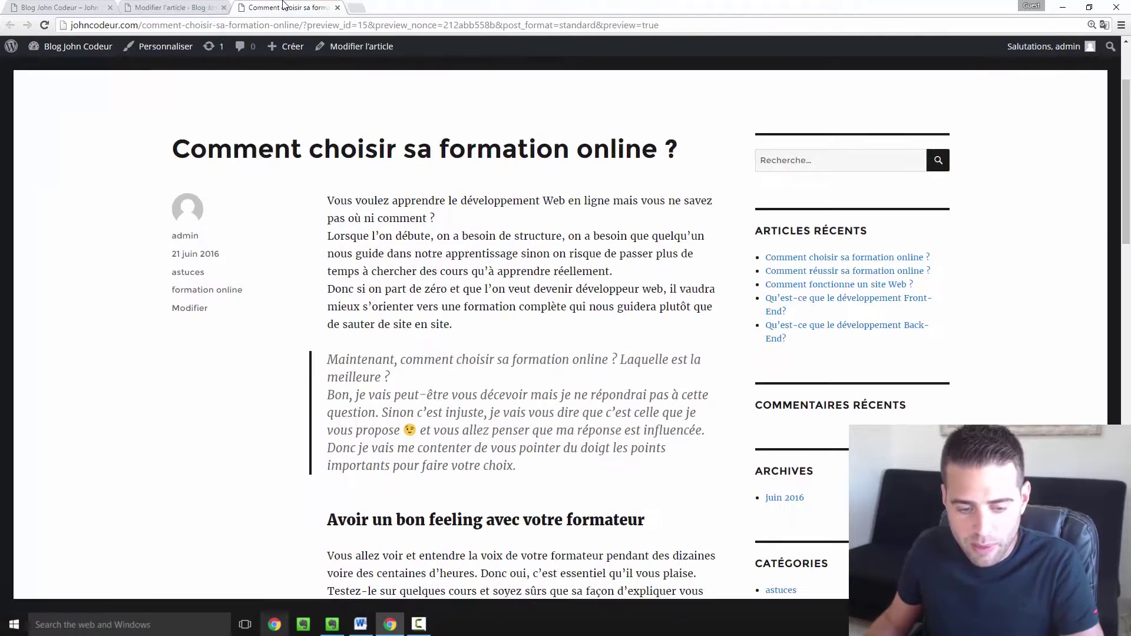
left_click(171, 10)
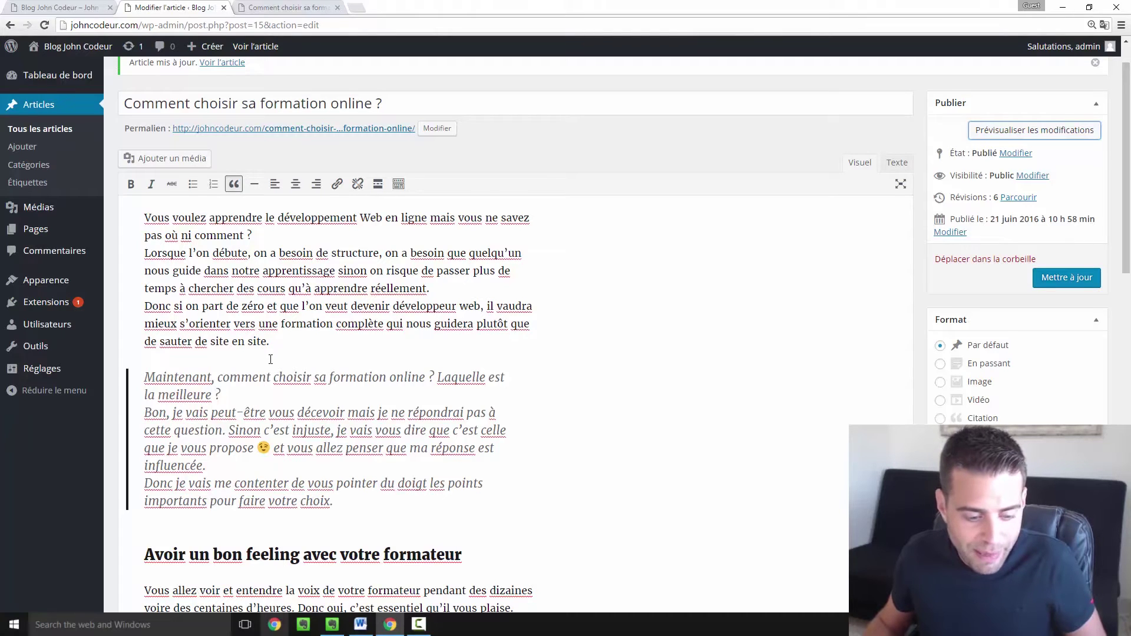
Delete the horizontal line above the heading "Réaliser un maximum de projets concrets" and insert a new one in its place
scroll(270, 360, "down", 2)
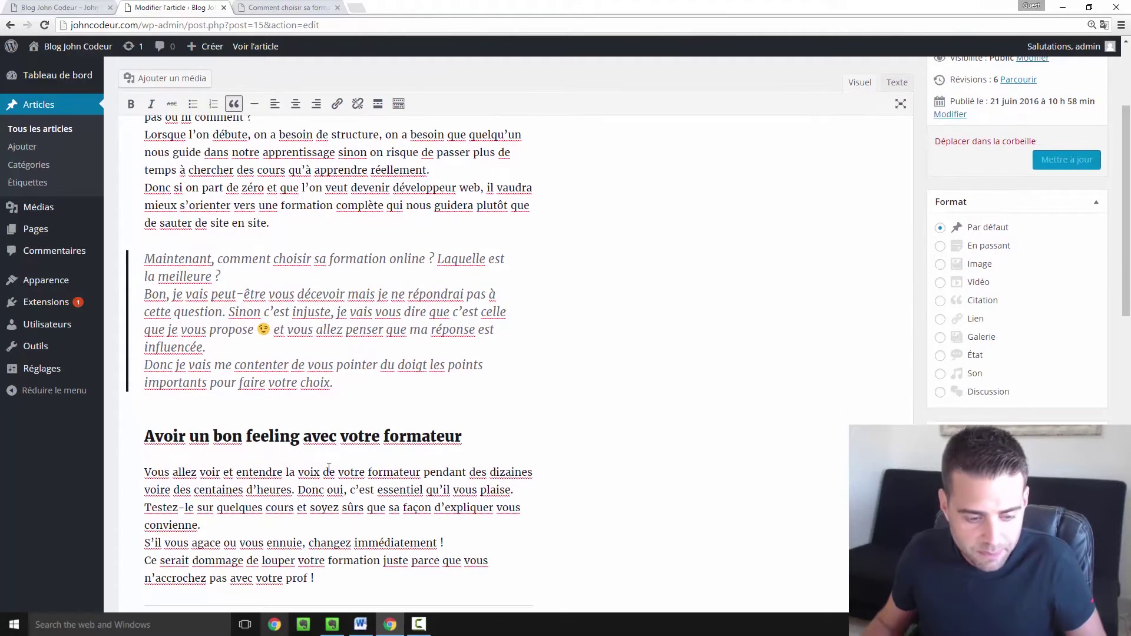
scroll(222, 534, "down", 1)
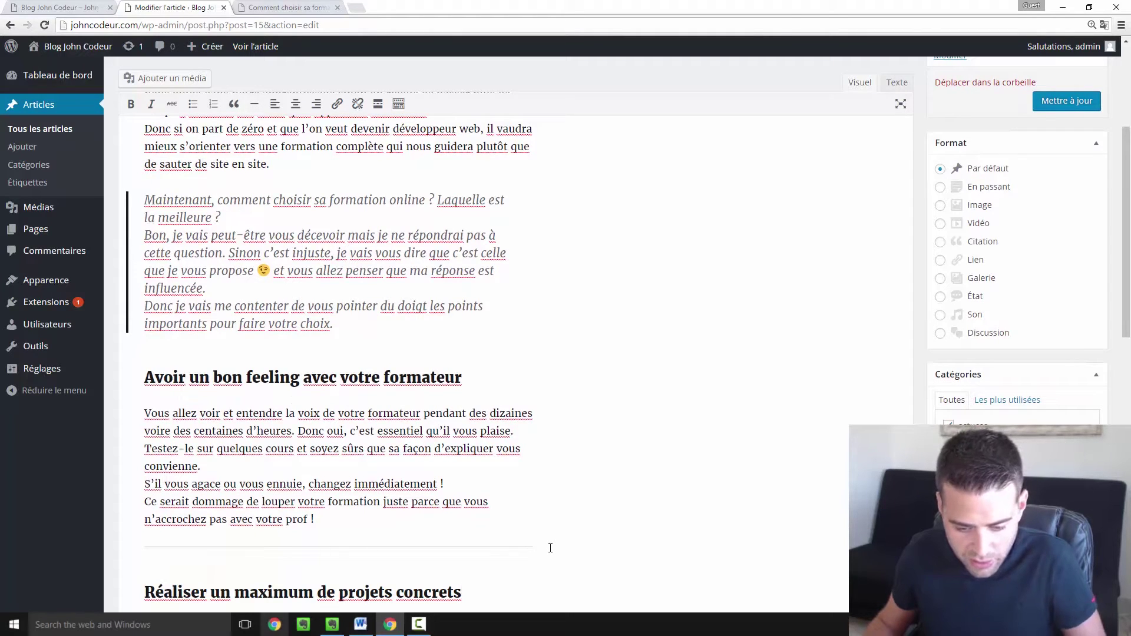
key("BackSpace")
key("BackSpace")
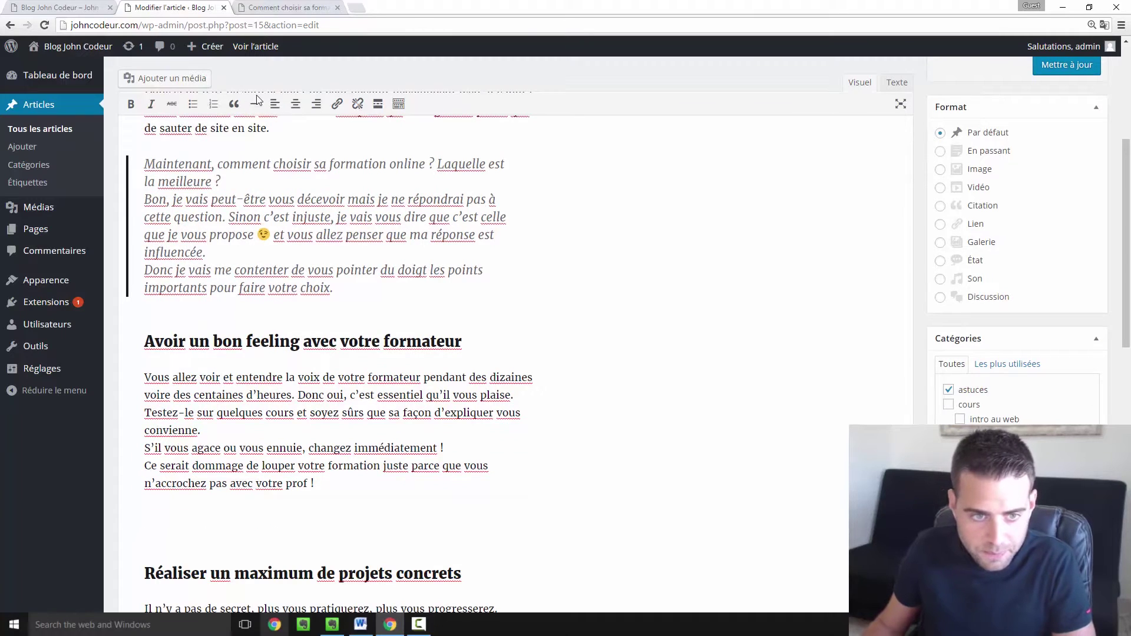
left_click(255, 104)
Preview the article again, examine the horizontal line between the two sections, and return to the editor
left_click(1066, 65)
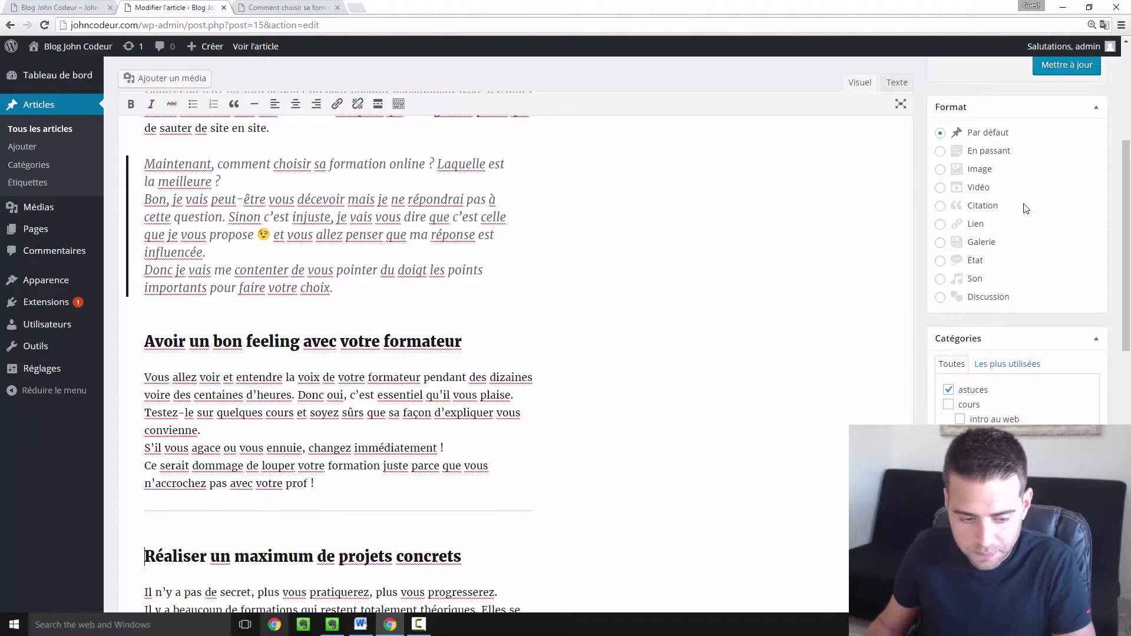
left_click(1035, 152)
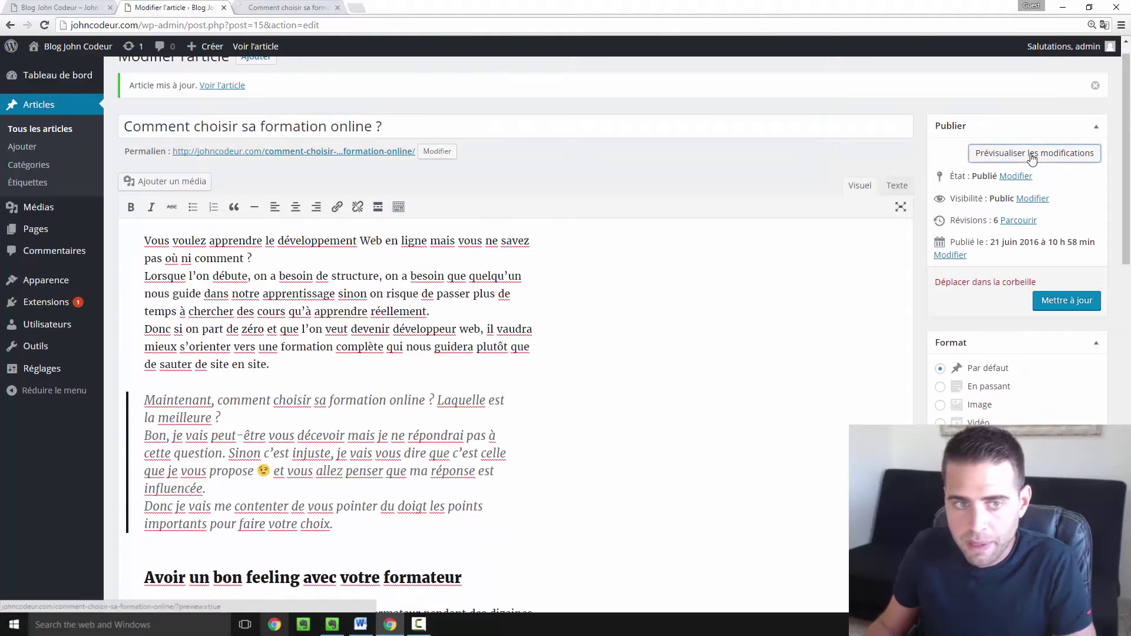
left_click(315, 7)
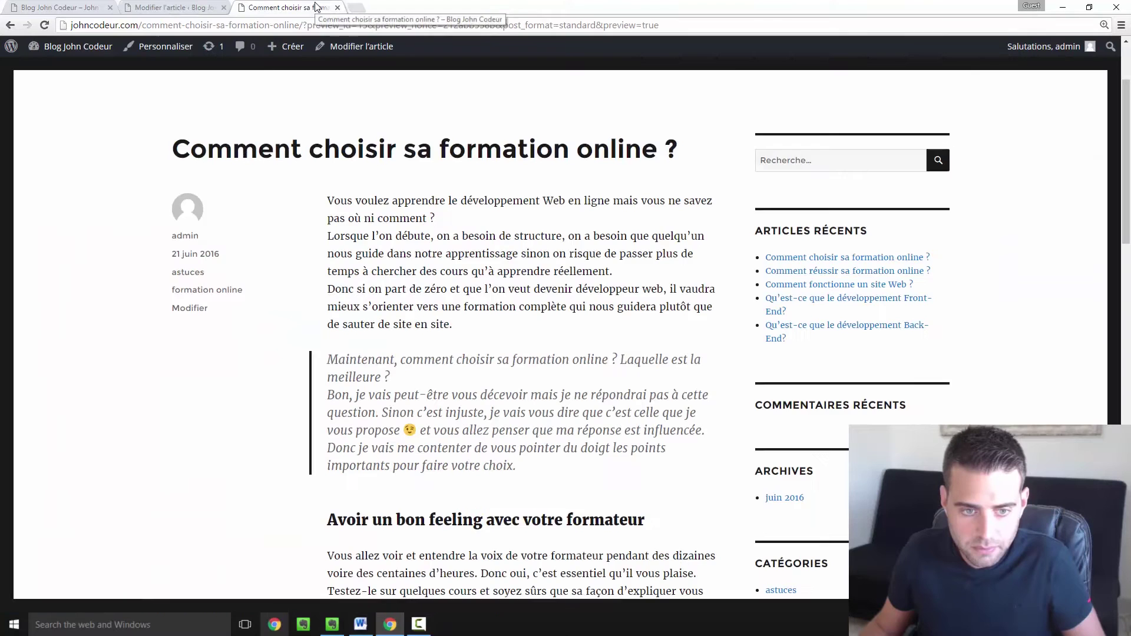
scroll(487, 238, "down", 8)
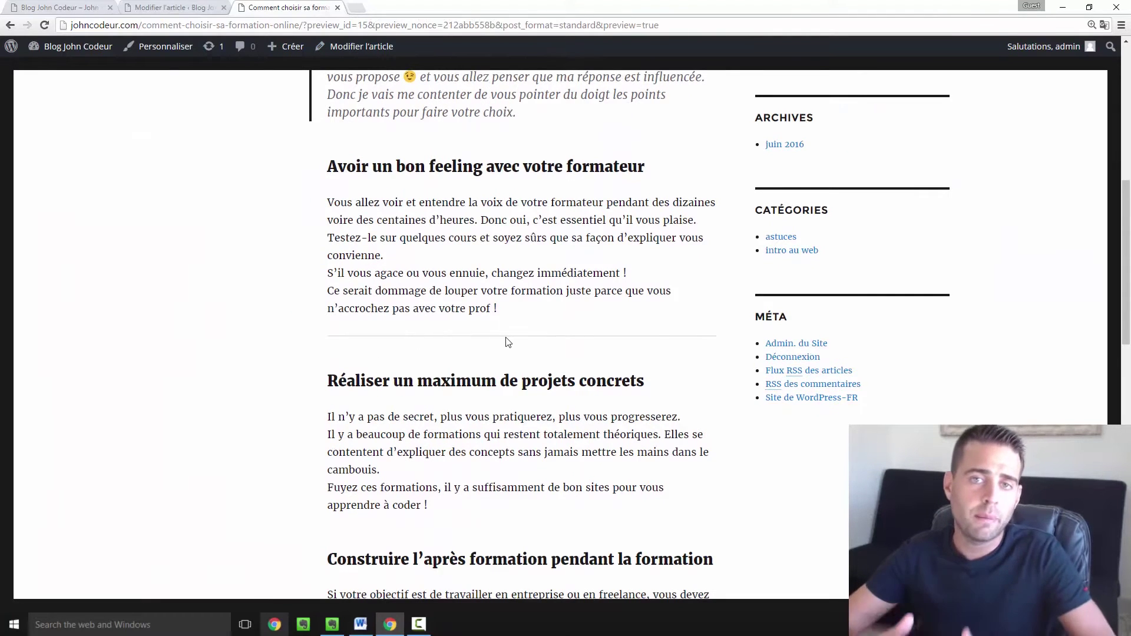
left_click(206, 7)
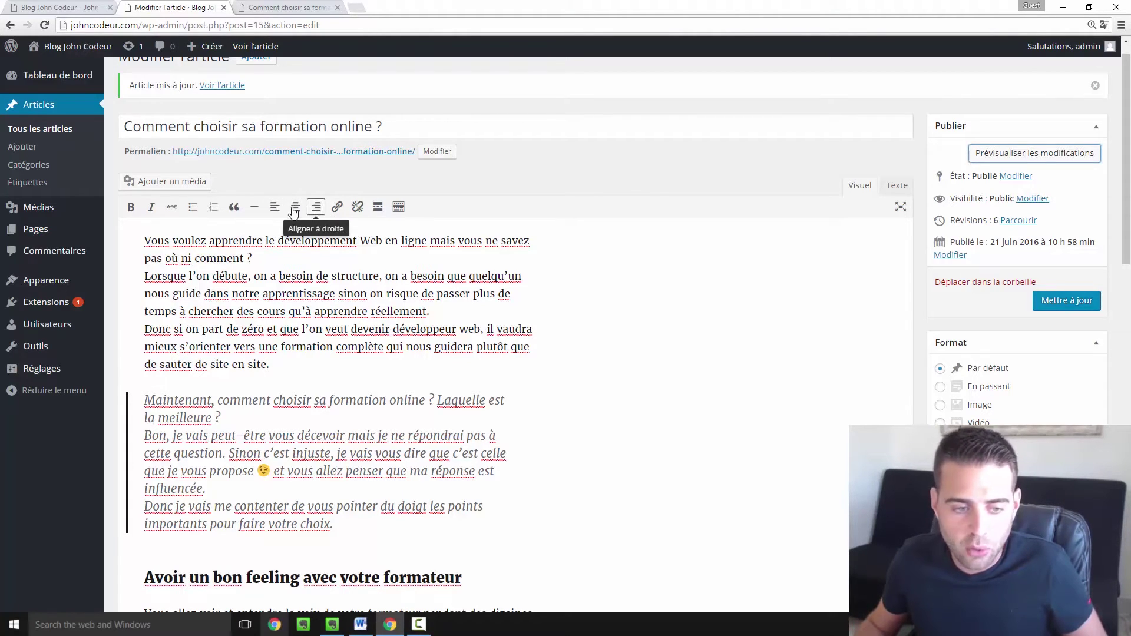
Center the first introduction paragraph, starting with "Vous voulez apprendre", and return it to left alignment
left_click(147, 241)
left_click_drag(158, 244, 377, 364)
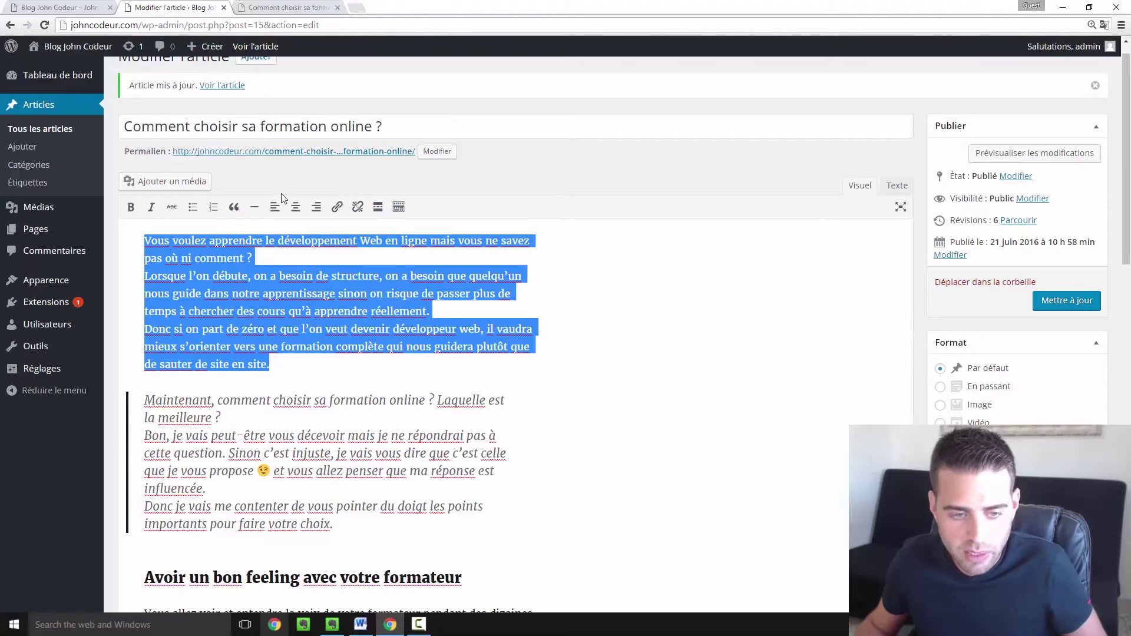
left_click(296, 207)
left_click(275, 206)
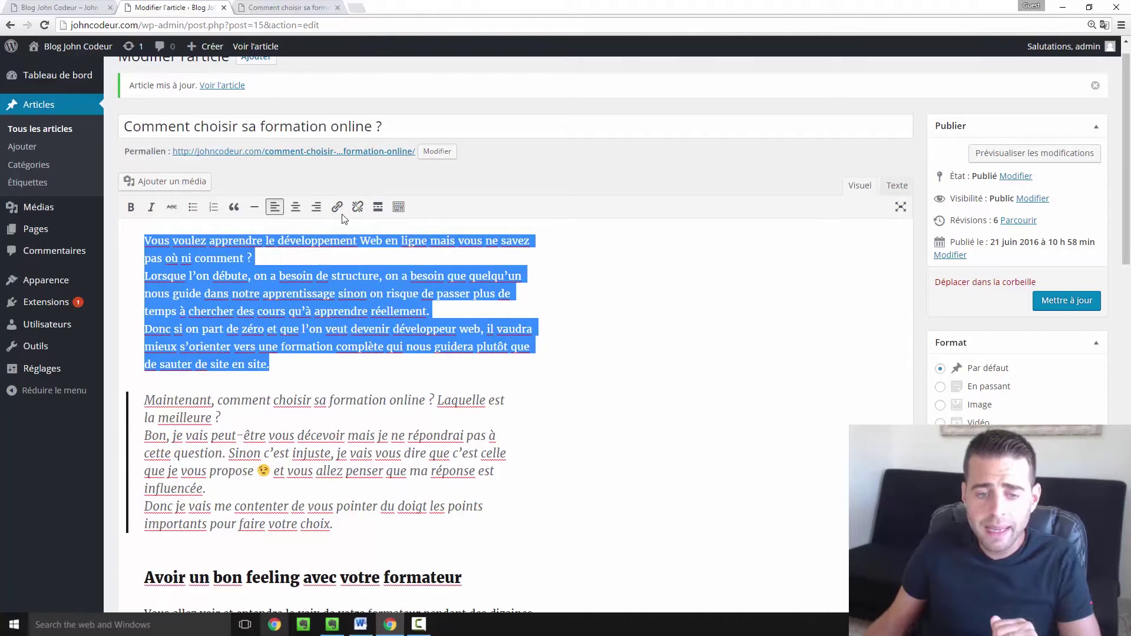
left_click(336, 258)
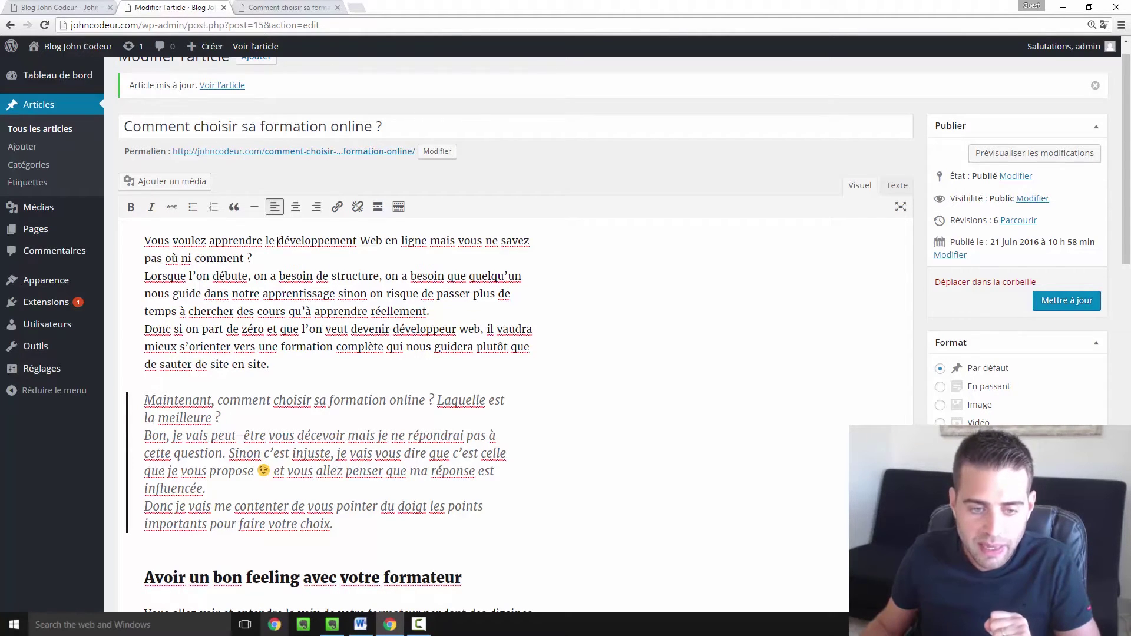
Start a link on the words "développement Web" in the first sentence and try the article "Comment réussir sa formation online ?" as its destination
left_click_drag(294, 241, 384, 238)
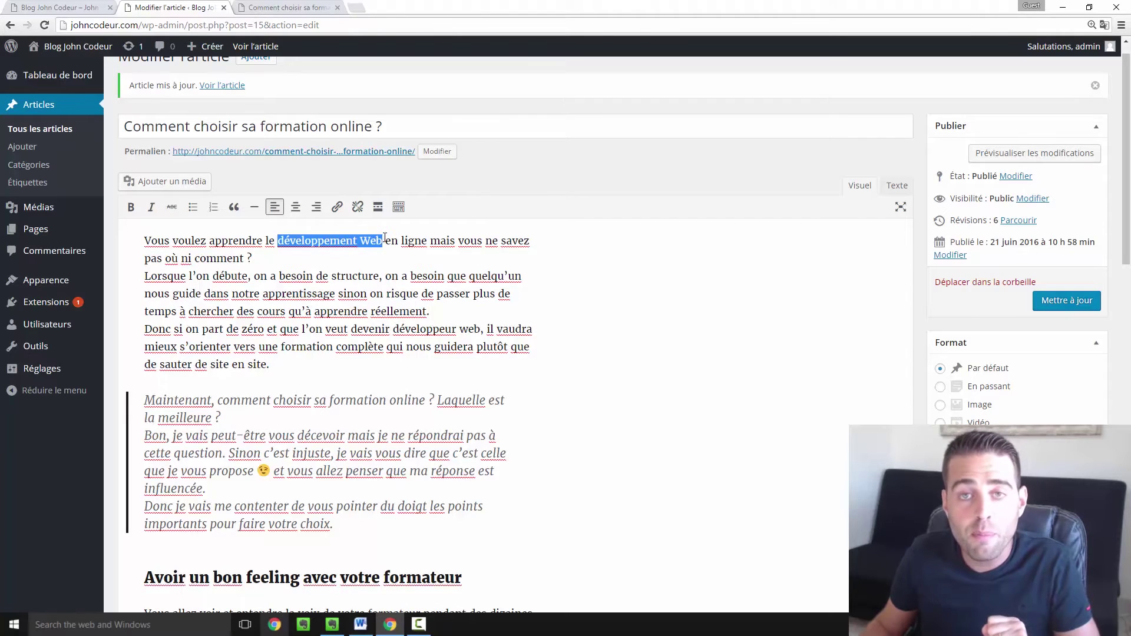
left_click(338, 210)
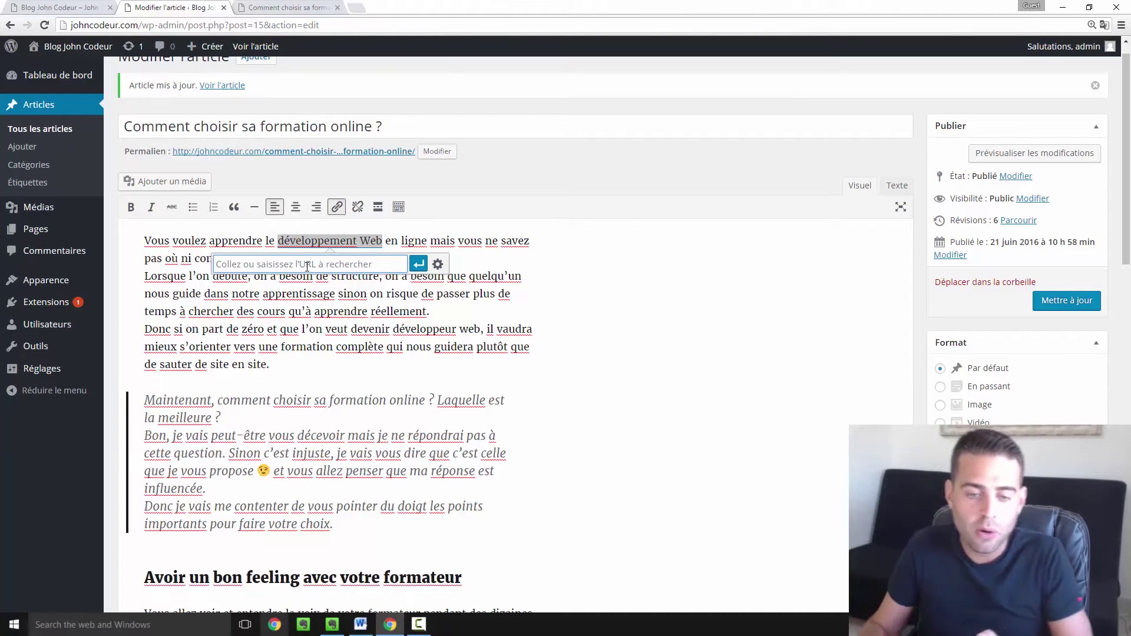
left_click(437, 264)
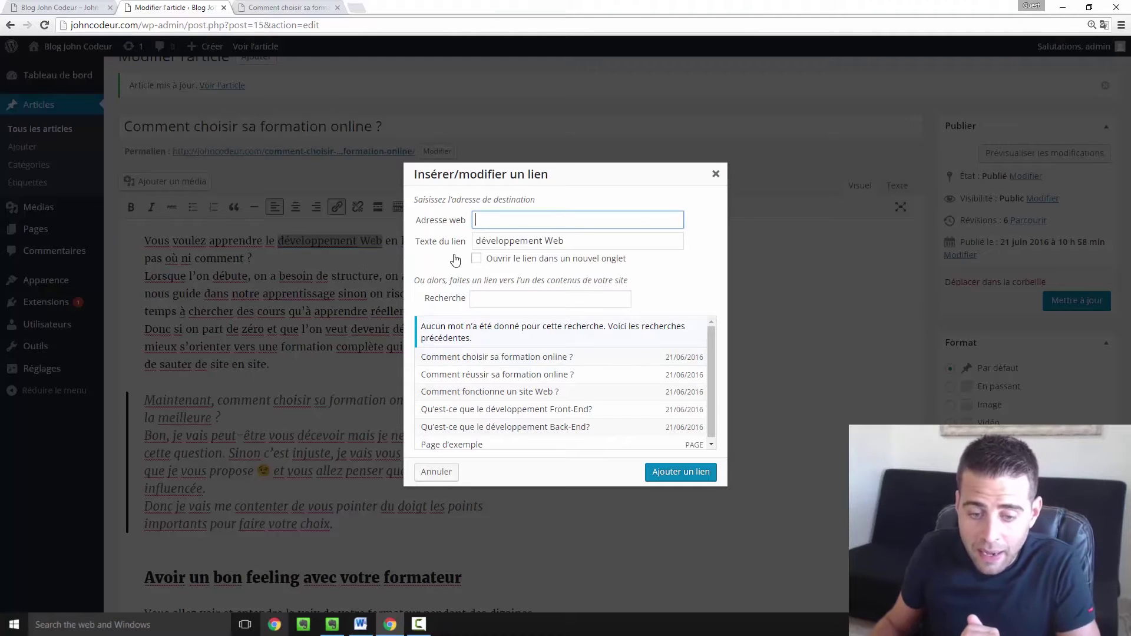
left_click(485, 300)
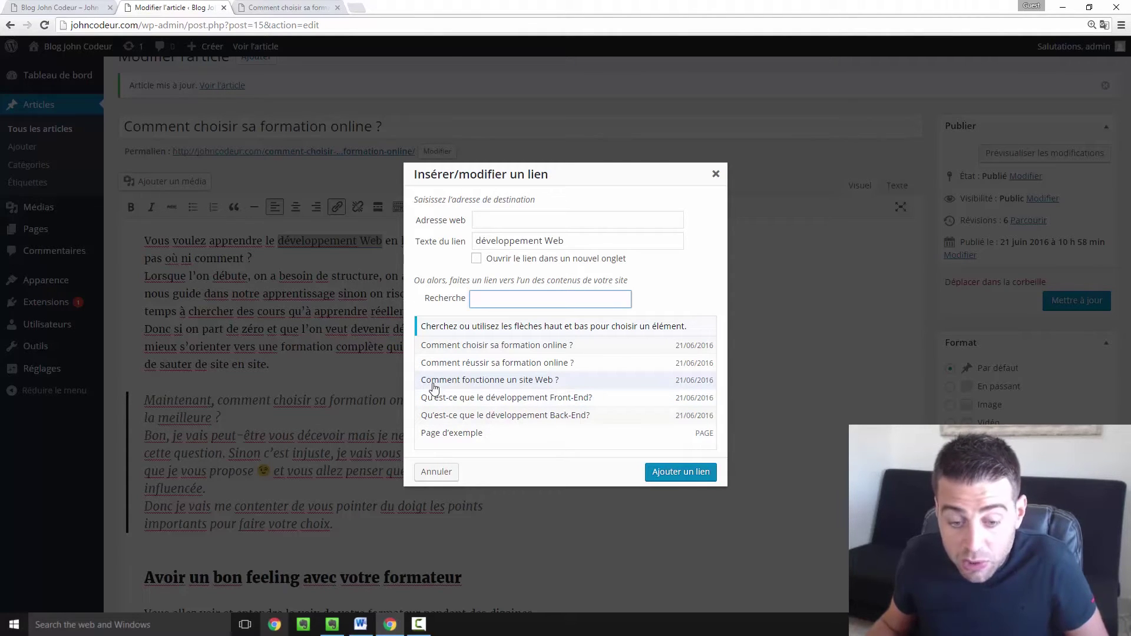
left_click(567, 382)
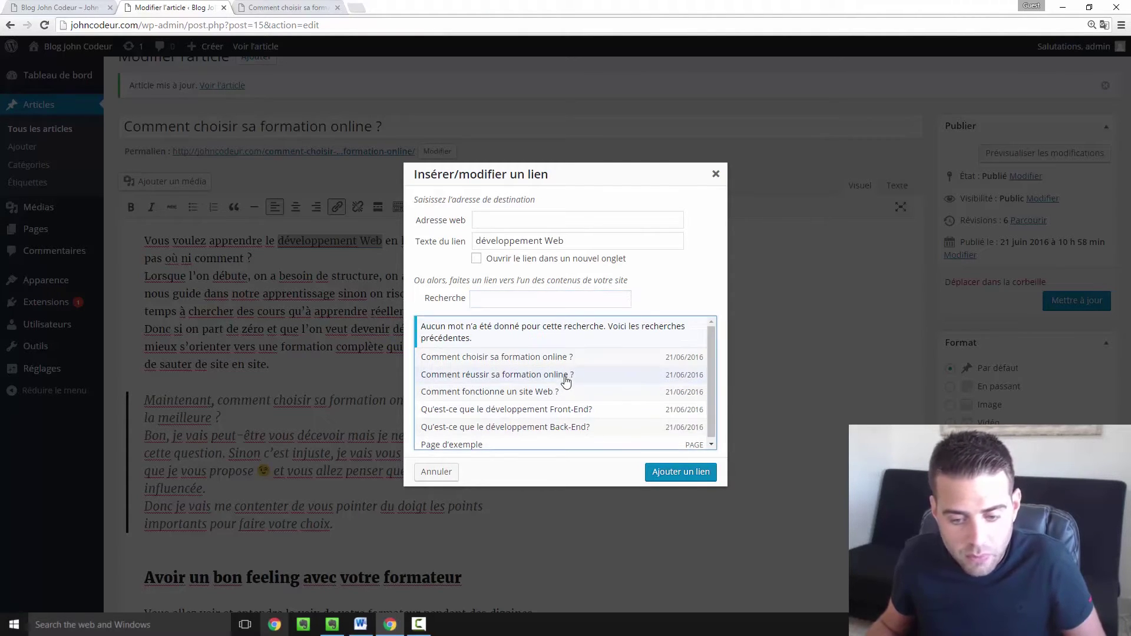
double_click(563, 377)
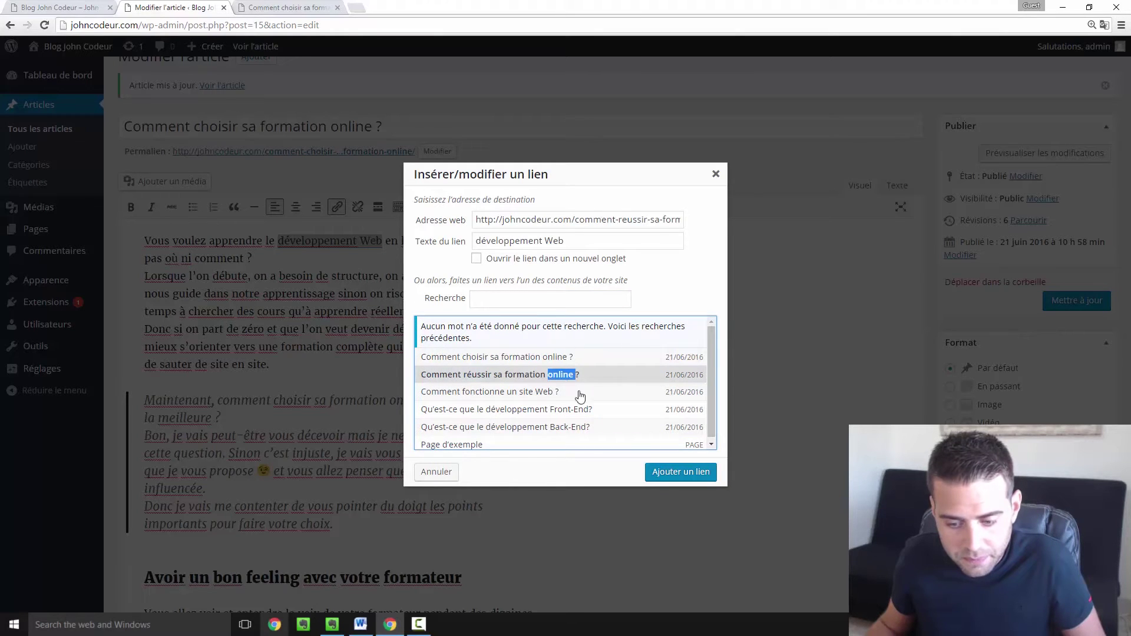
left_click_drag(517, 219, 678, 224)
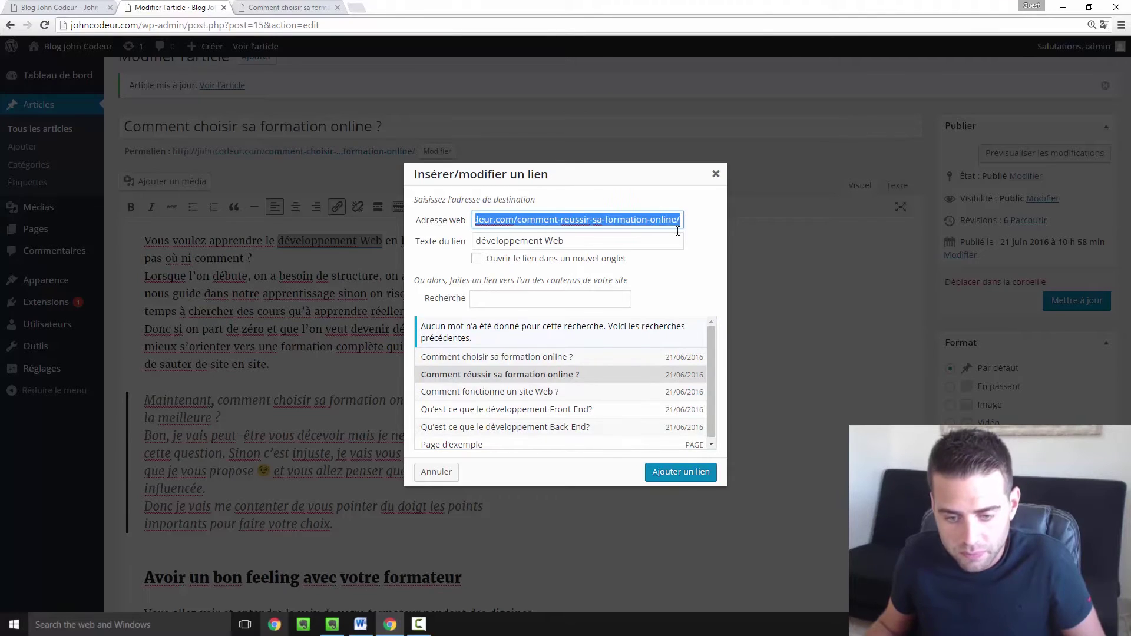
Link "développement Web" to the article "Comment fonctionne un site Web ?", set to open in a new tab
left_click(543, 392)
left_click_drag(572, 219, 454, 219)
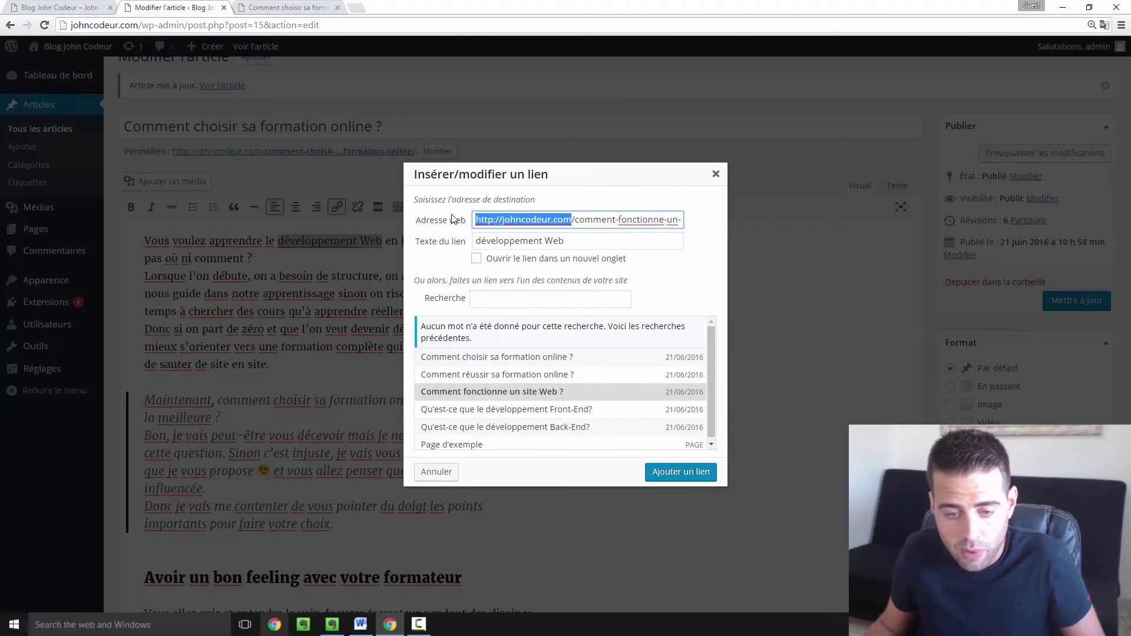
left_click(512, 275)
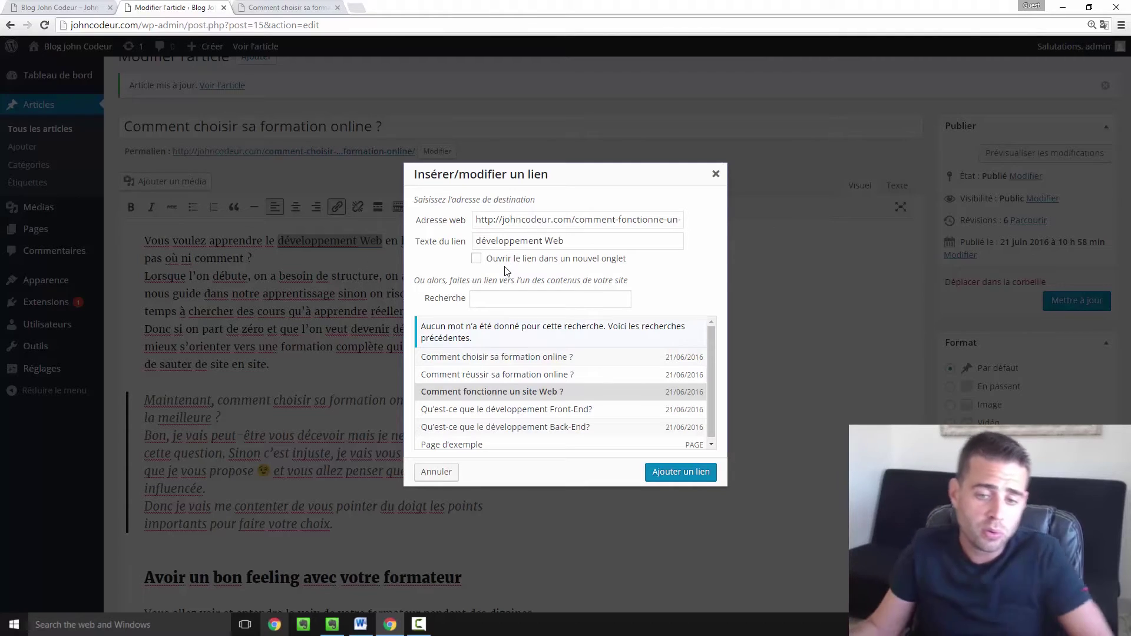
left_click(476, 258)
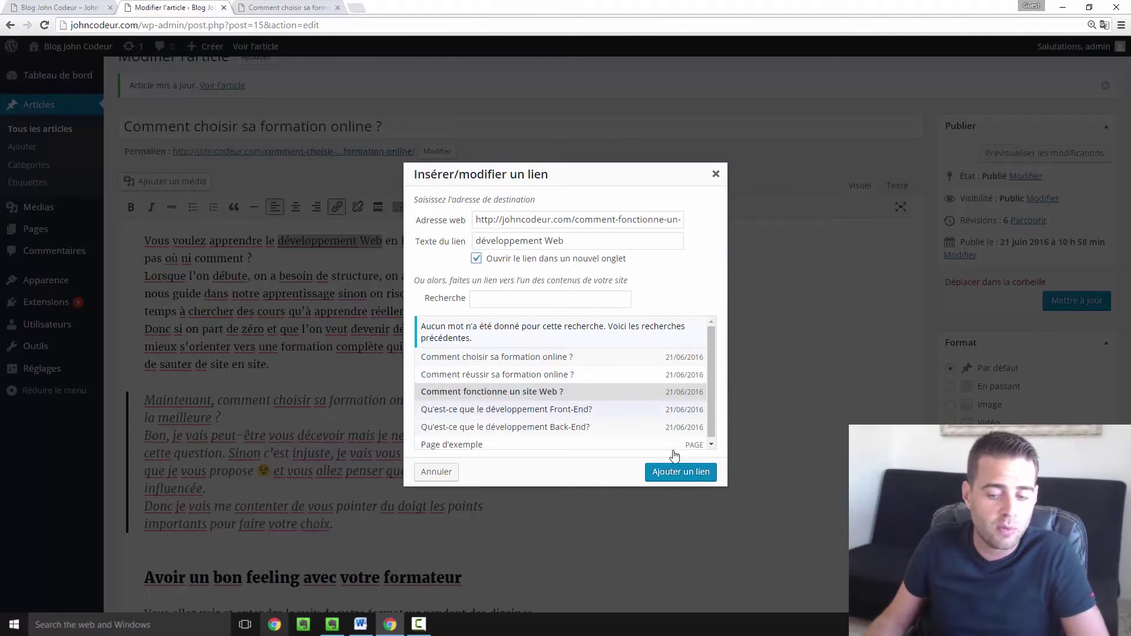
left_click(686, 473)
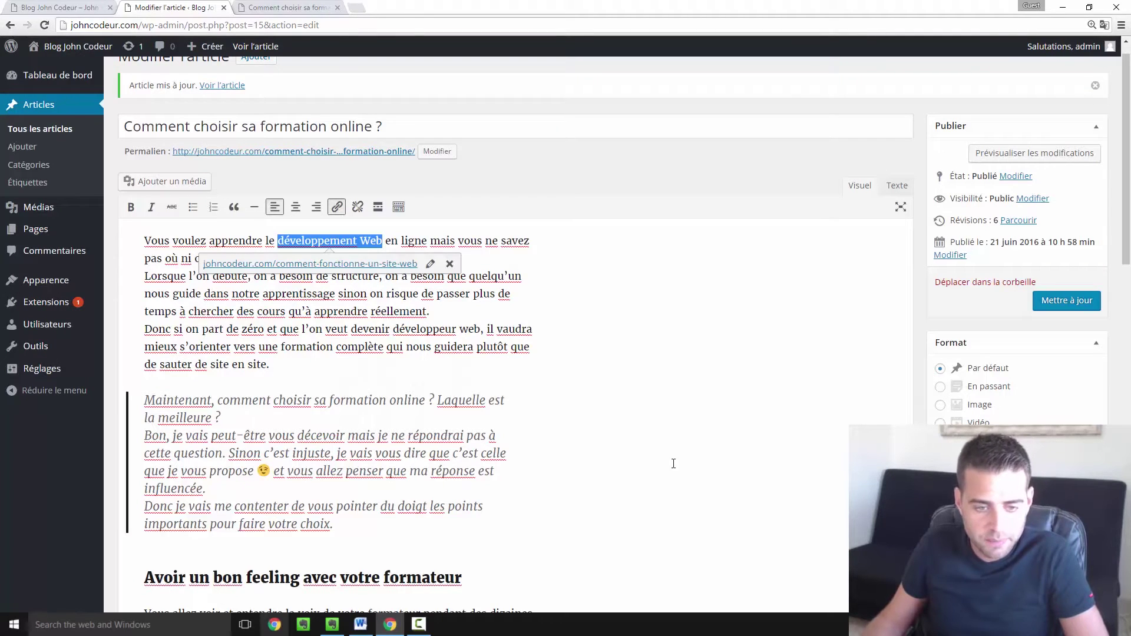
left_click(423, 355)
left_click_drag(276, 240, 414, 241)
Preview the article, test the "développement Web" link, close the linked page, and return to the article editor
left_click(1000, 154)
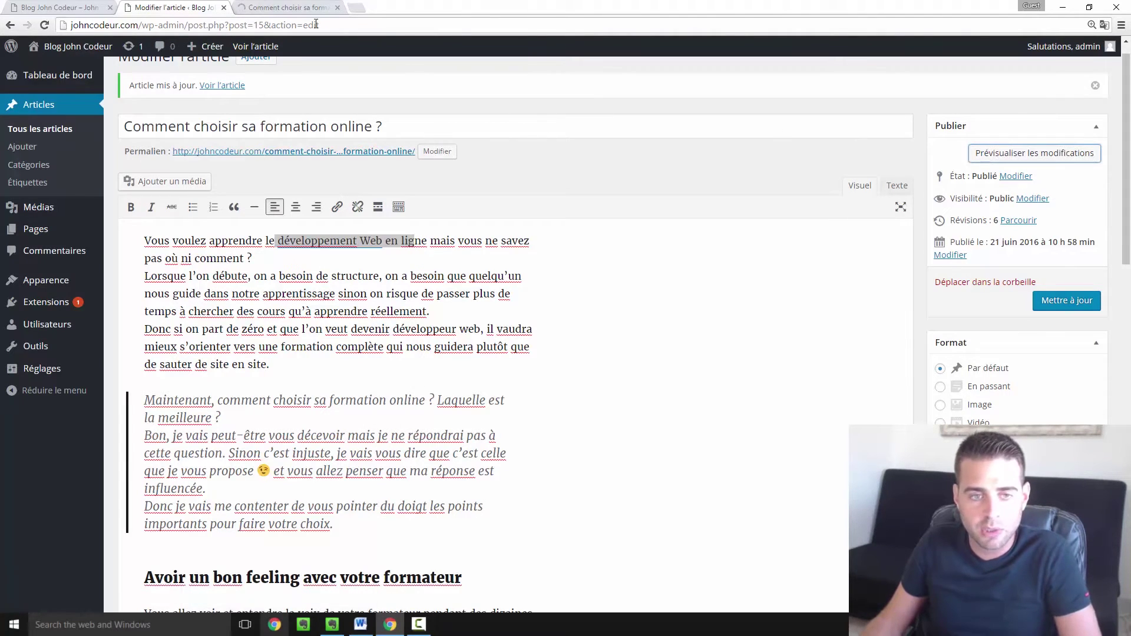
left_click(293, 6)
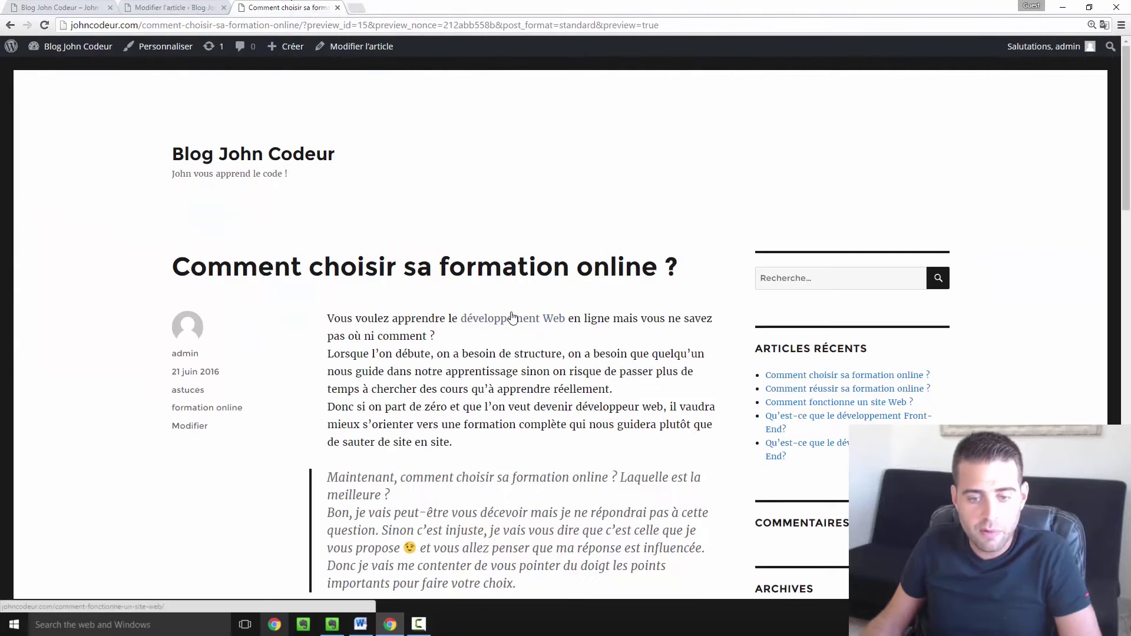
left_click(522, 321)
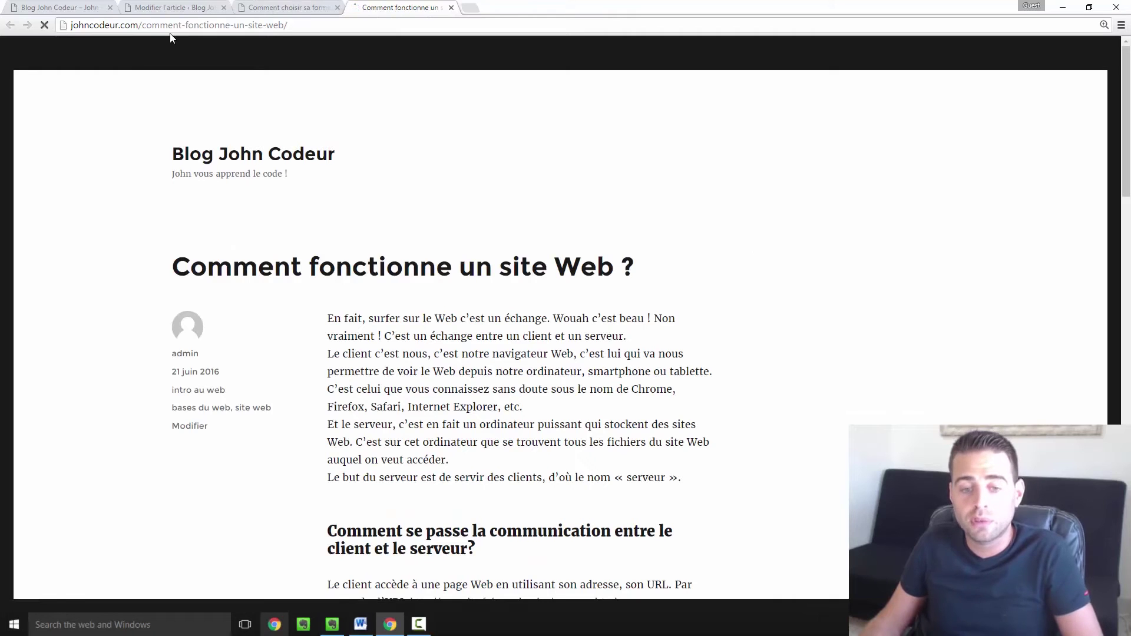
left_click(451, 8)
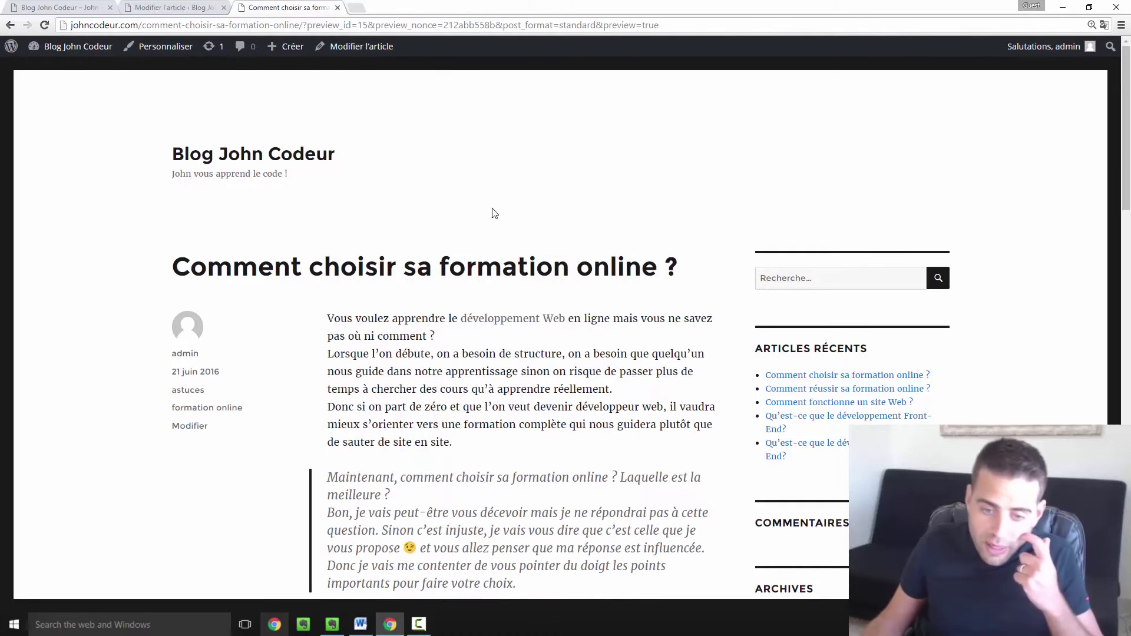
left_click(177, 7)
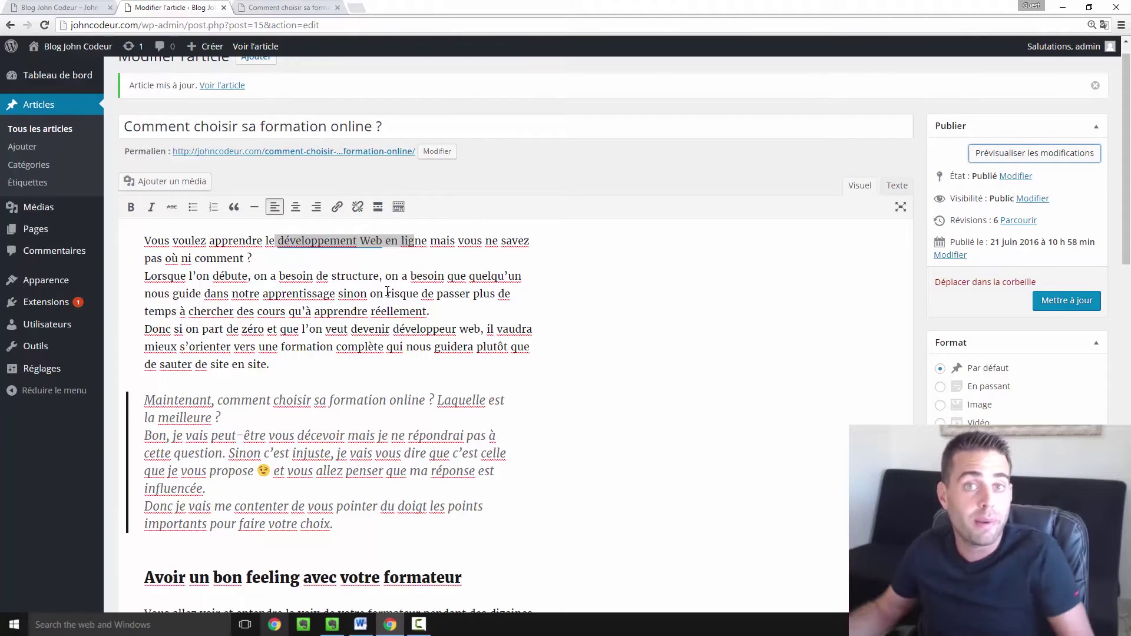
Update the article, and remove the link from the words "développement Web" in the first sentence
left_click(420, 282)
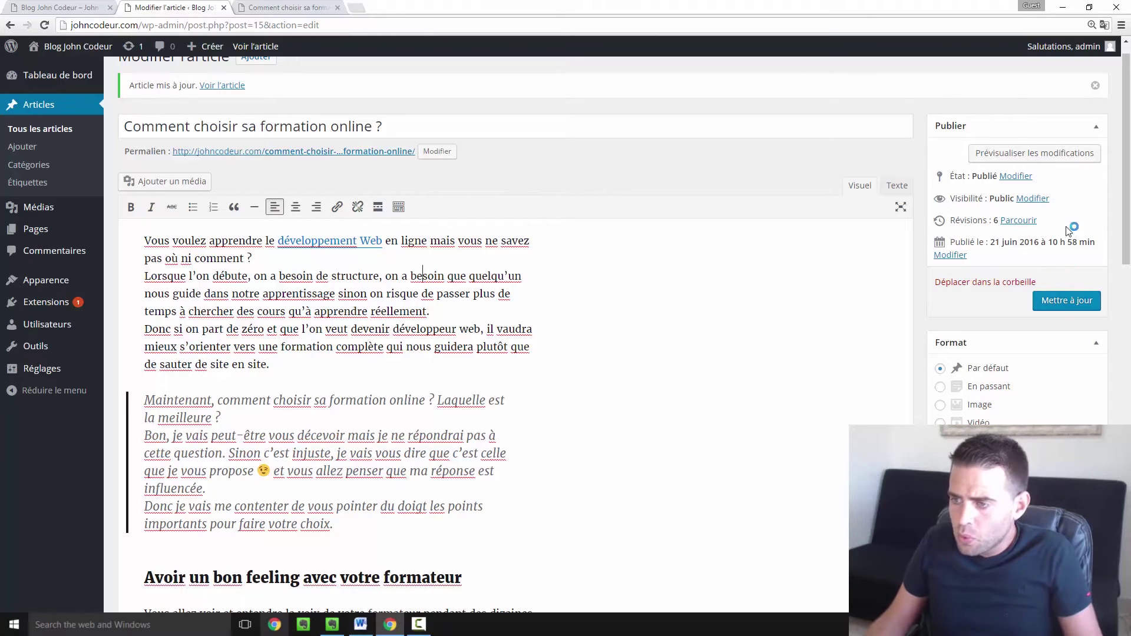
left_click(1063, 301)
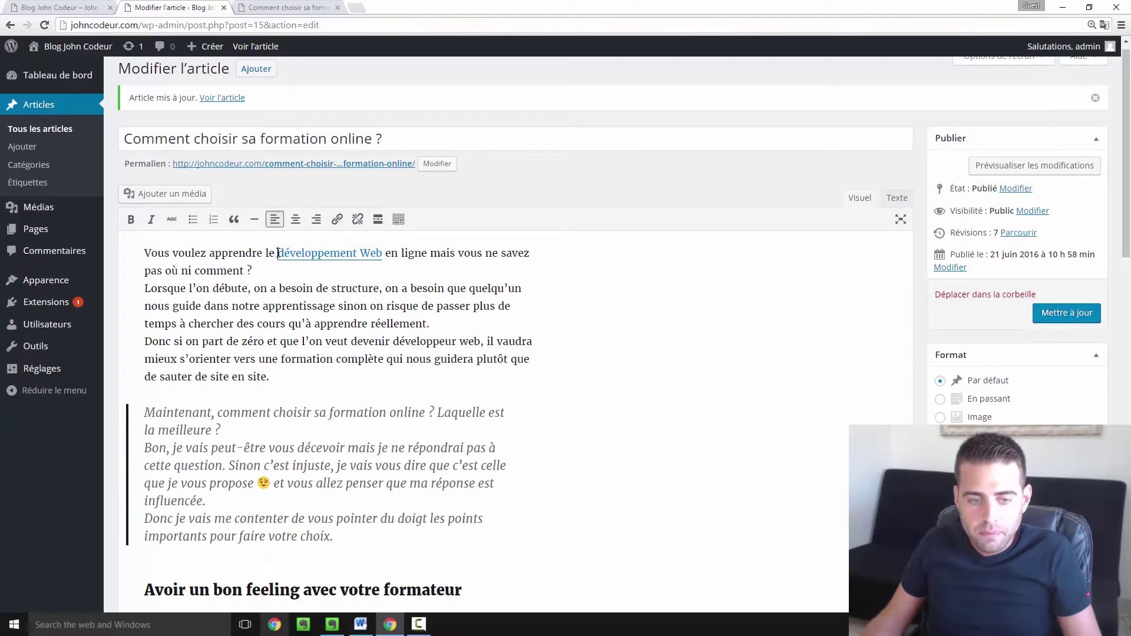
left_click_drag(278, 253, 382, 253)
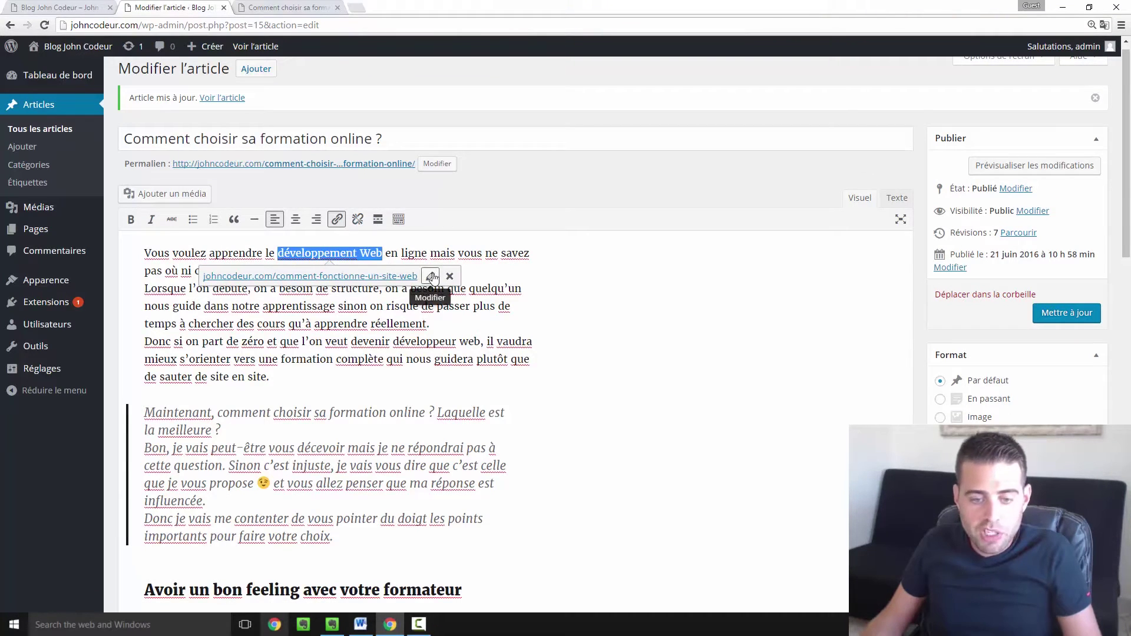
left_click(359, 220)
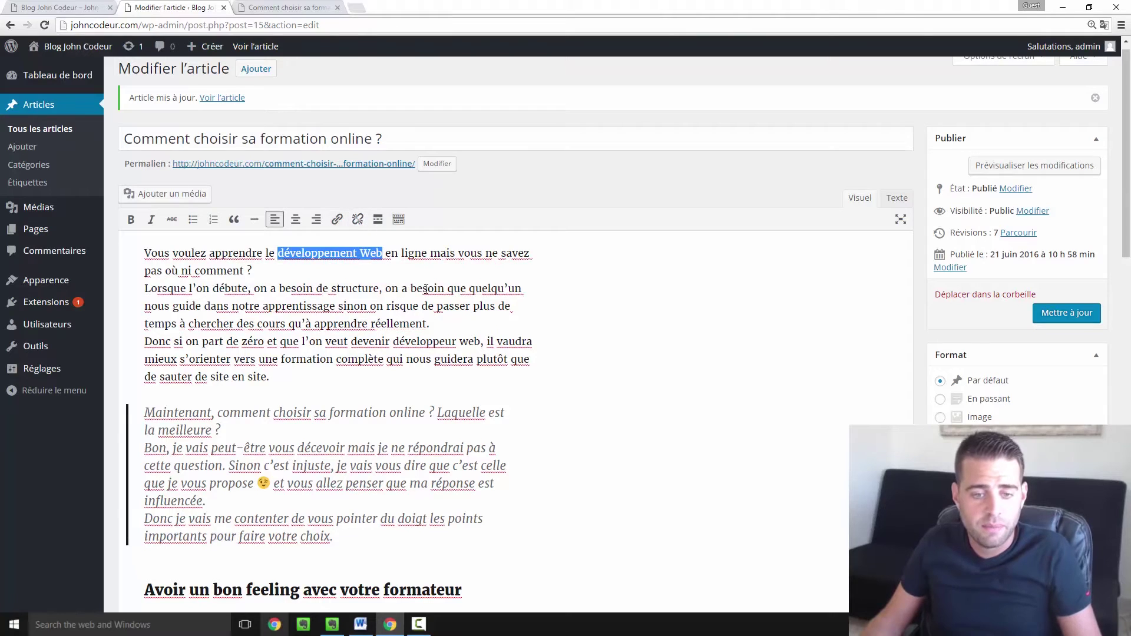
left_click(423, 289)
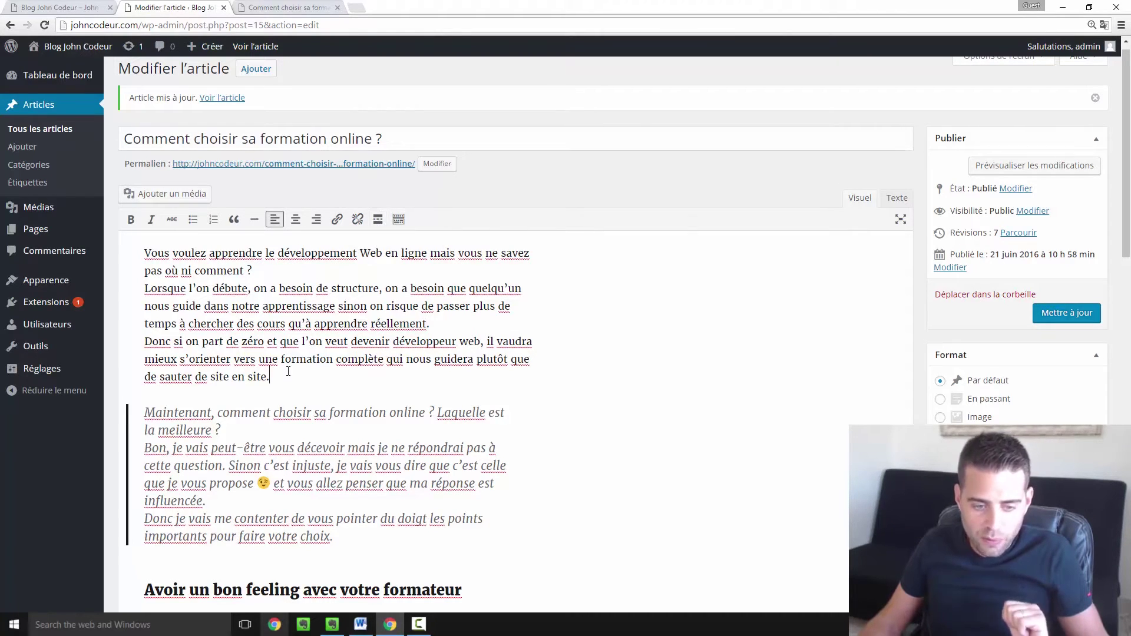
Insert a Read More tag on a new line between the first introduction paragraph and the block quote, and update the article
key("Return")
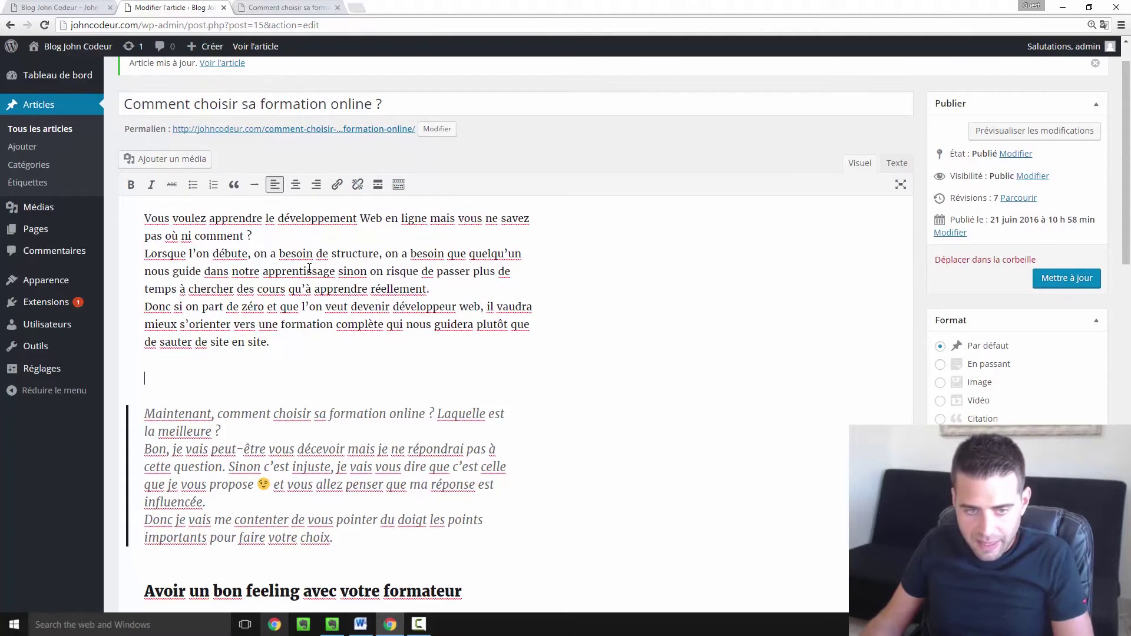
left_click(374, 189)
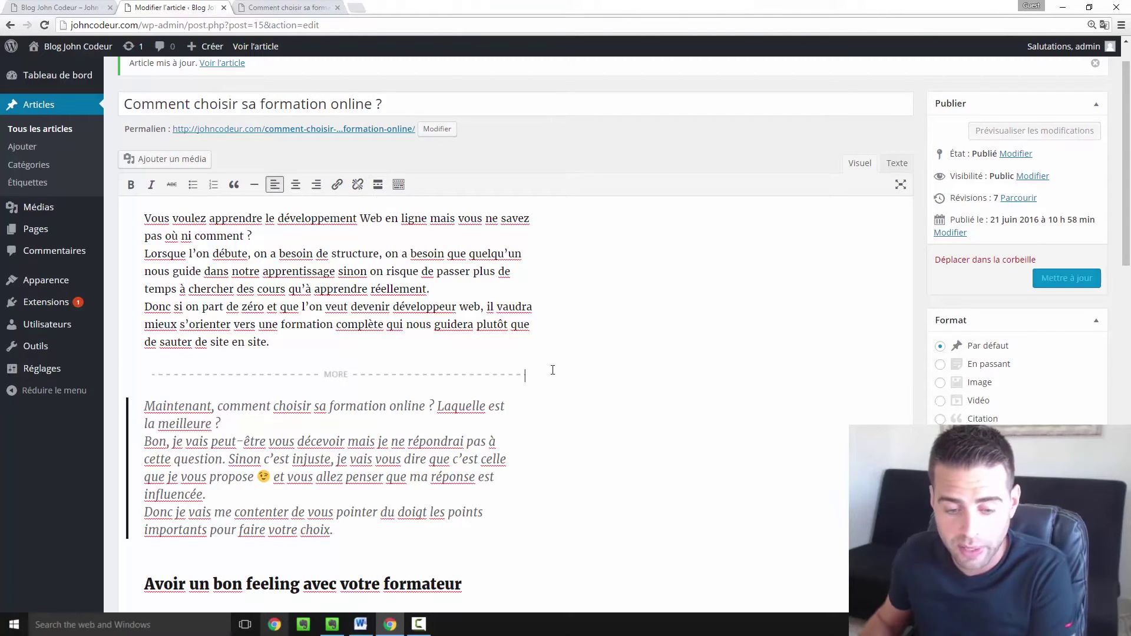
left_click_drag(538, 379, 428, 381)
left_click(378, 380)
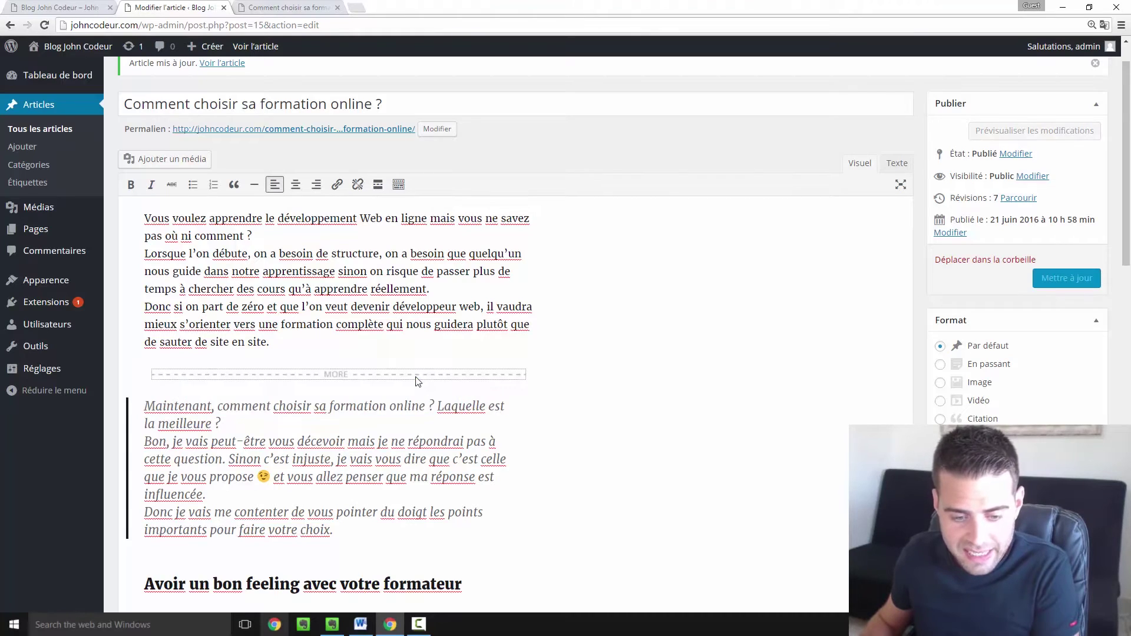
left_click(1047, 280)
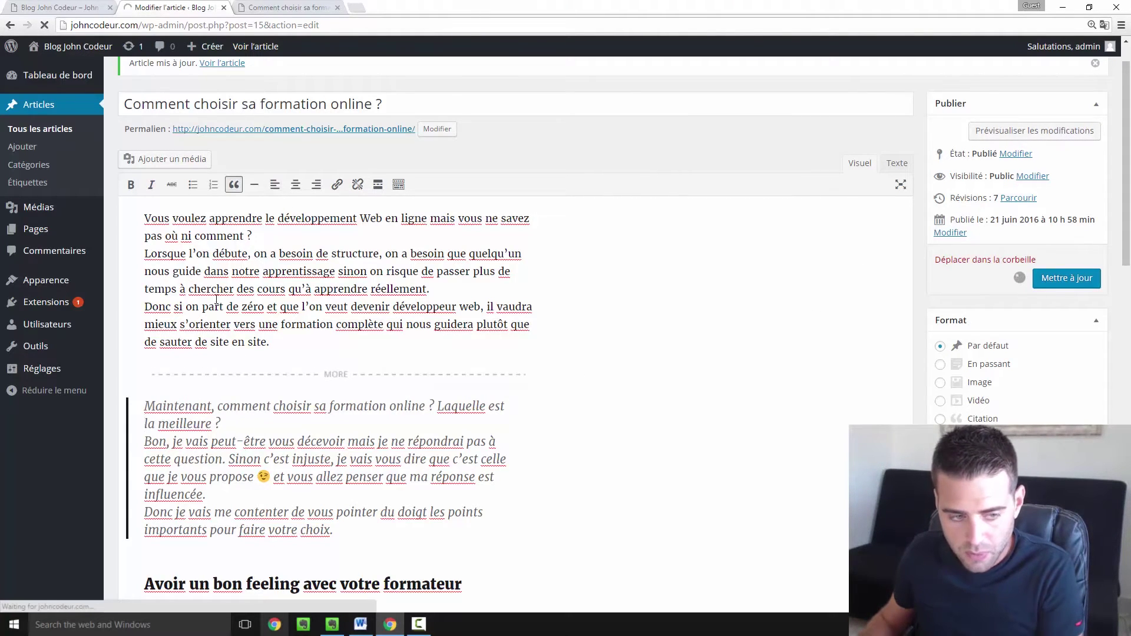
left_click_drag(134, 218, 301, 333)
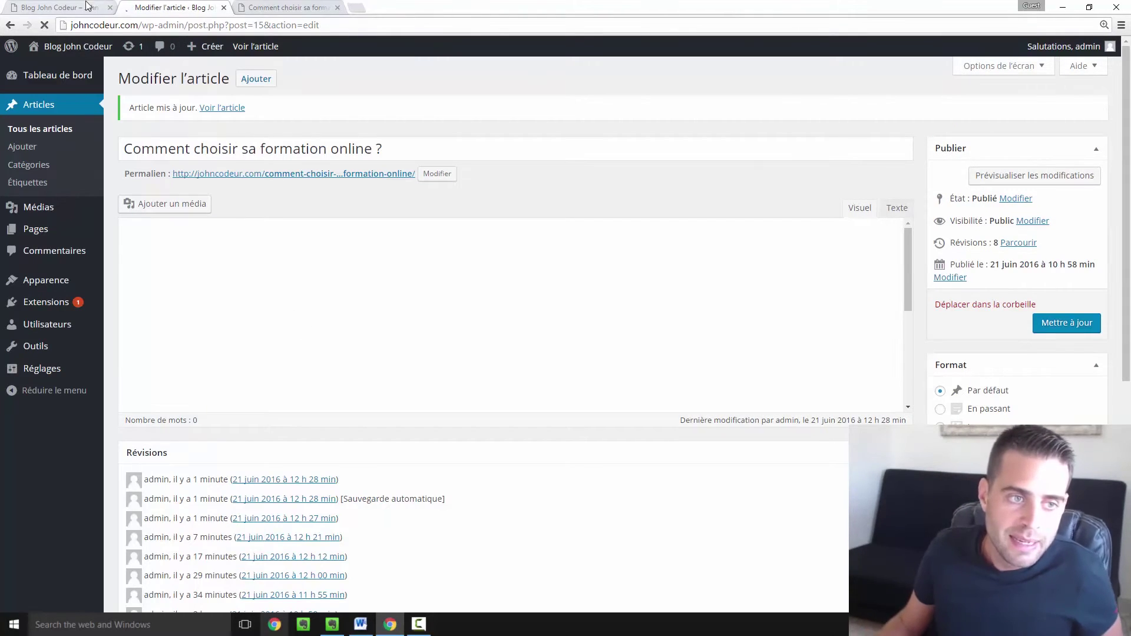
Reload the blog home page, examine the excerpt of "Comment choisir sa formation online ?", and open the full article through "Continuer la lecture"
left_click(59, 8)
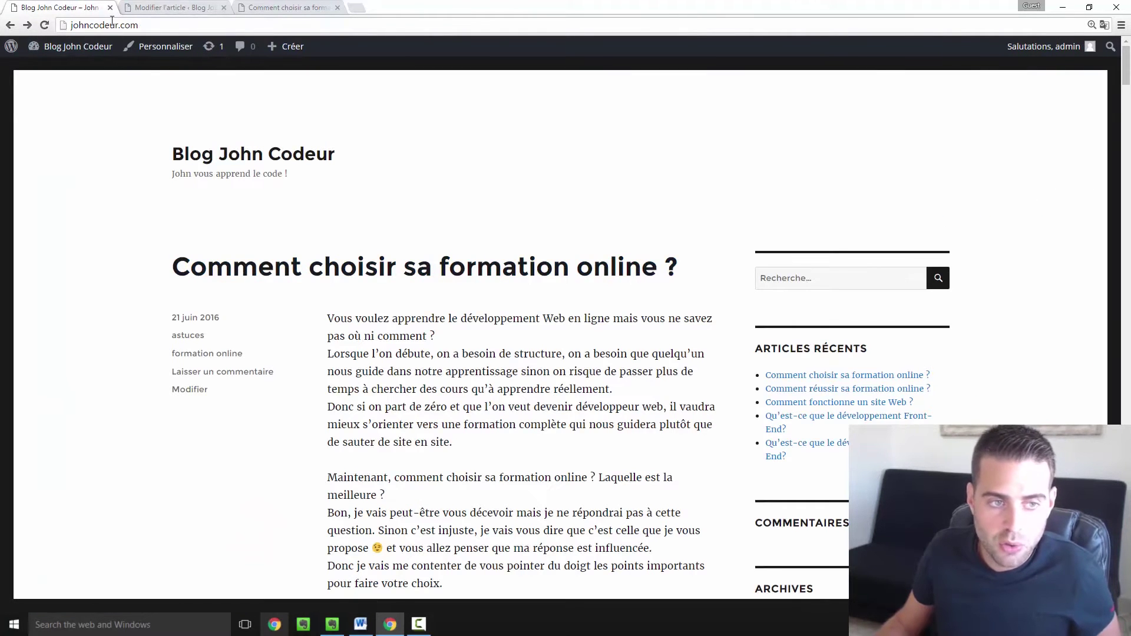
left_click_drag(84, 24, 158, 24)
left_click(45, 25)
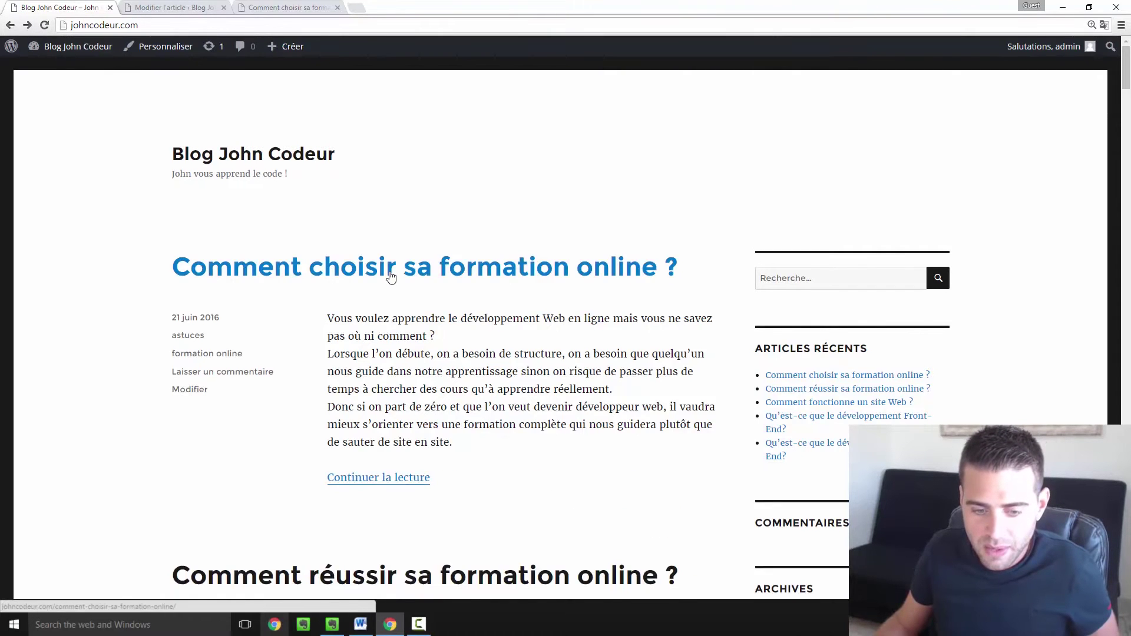
scroll(391, 277, "down", 1)
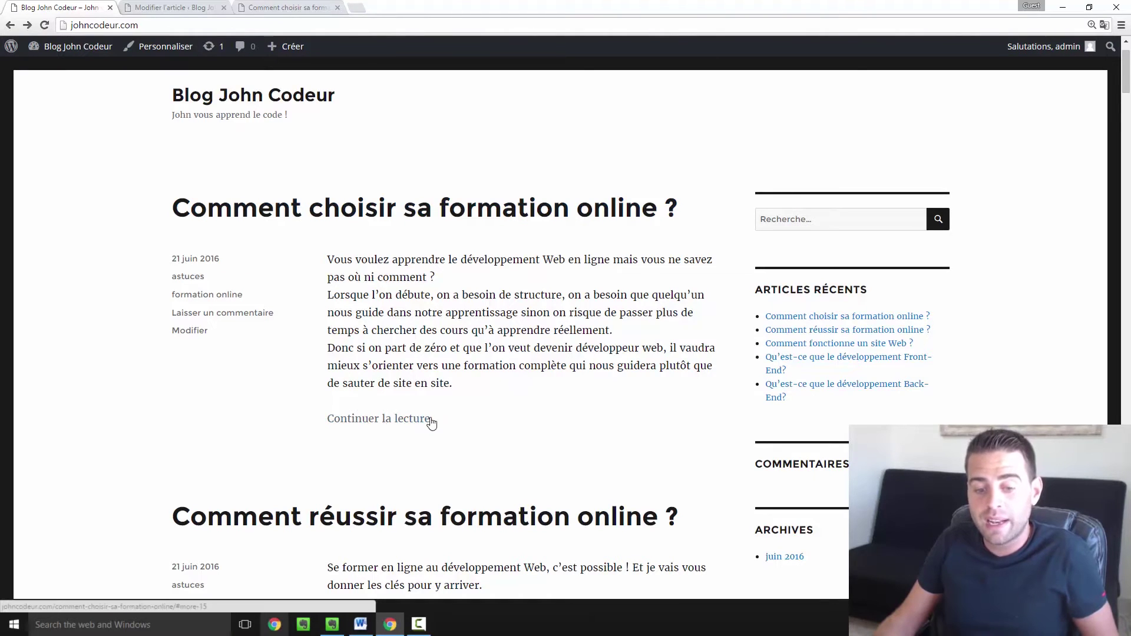
left_click_drag(334, 259, 475, 373)
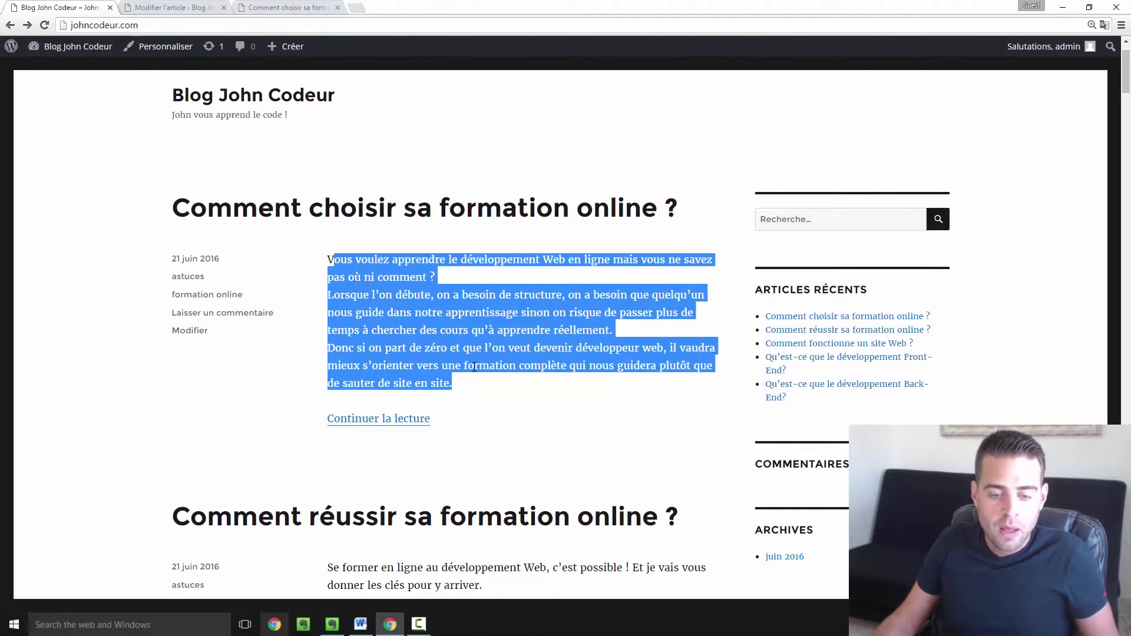
left_click(338, 177)
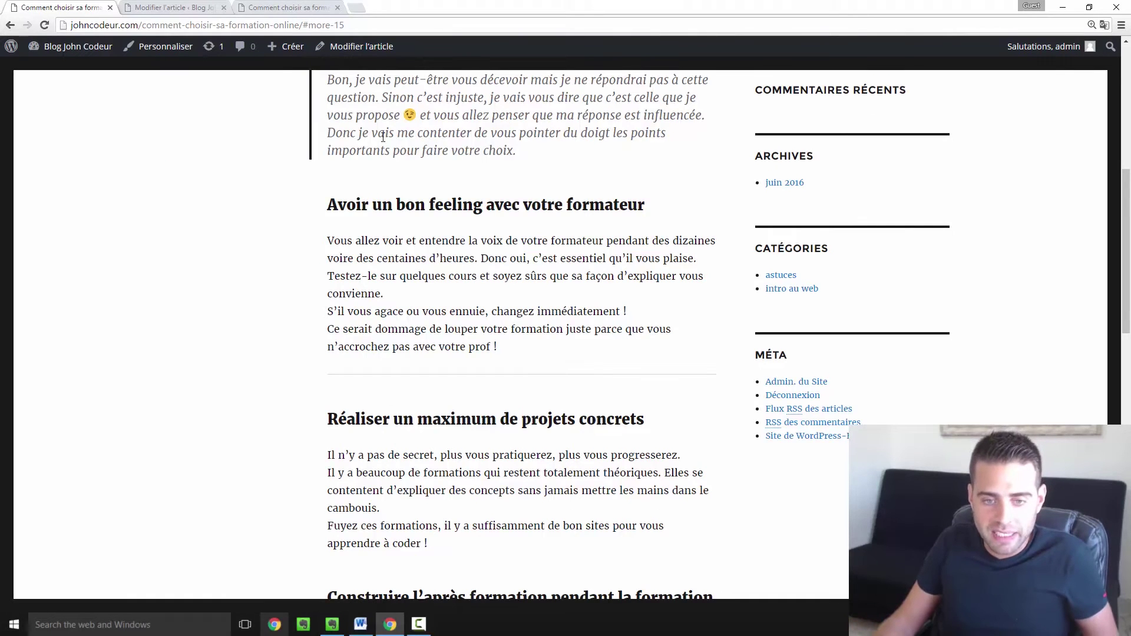
scroll(436, 196, "up", 5)
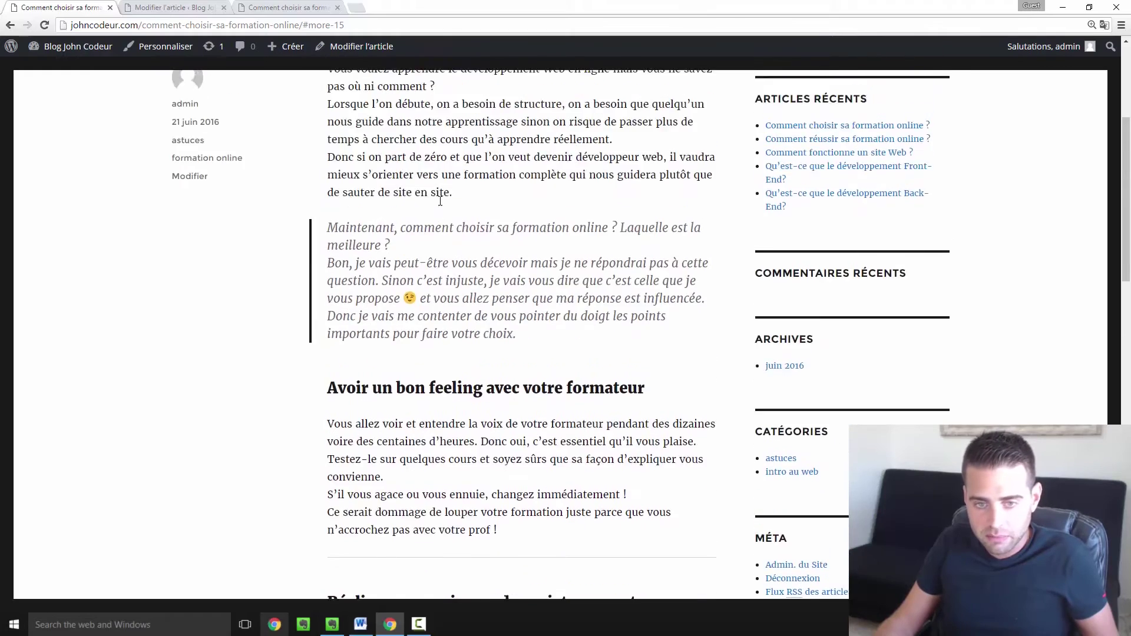
Look through the rest of the published article, return to its editor, and show the additional row of formatting tools
scroll(439, 205, "down", 10)
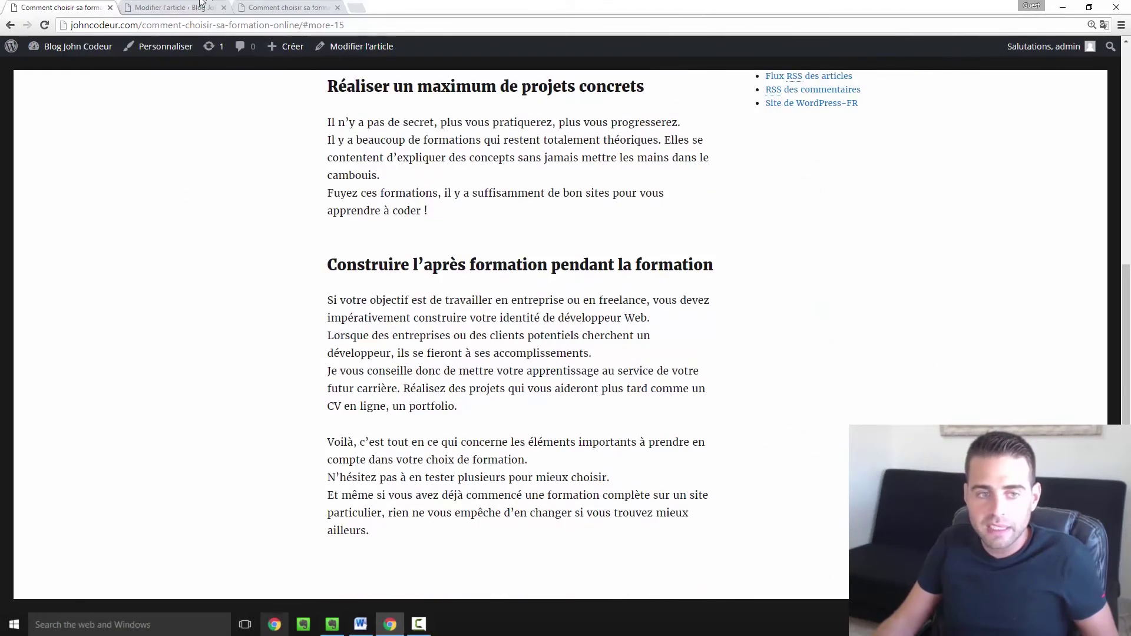
left_click(181, 7)
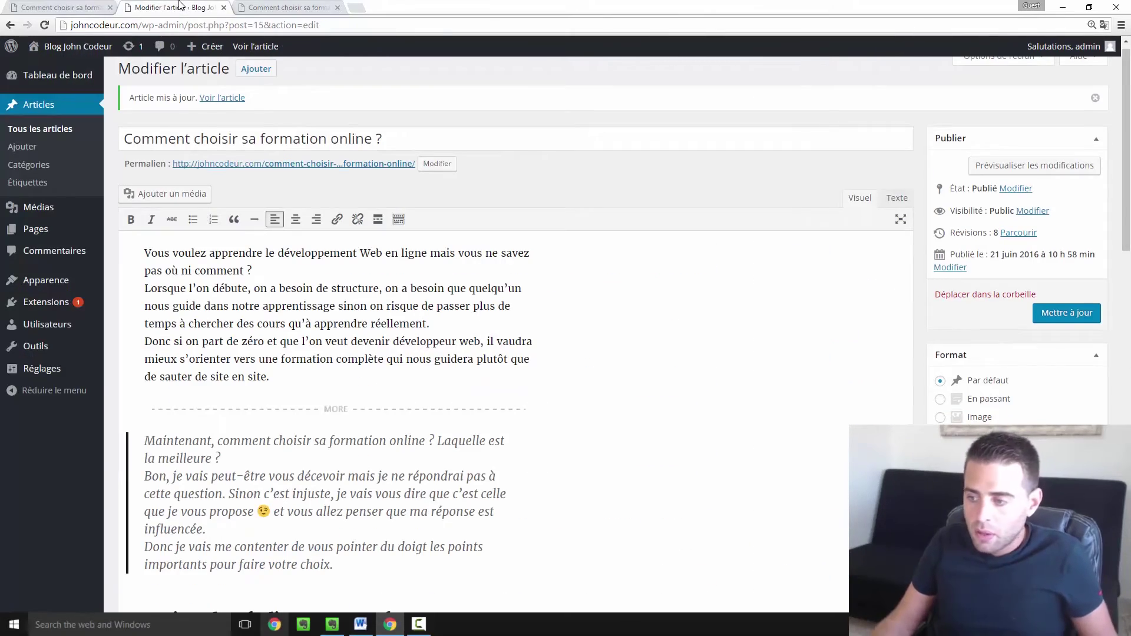
left_click(399, 219)
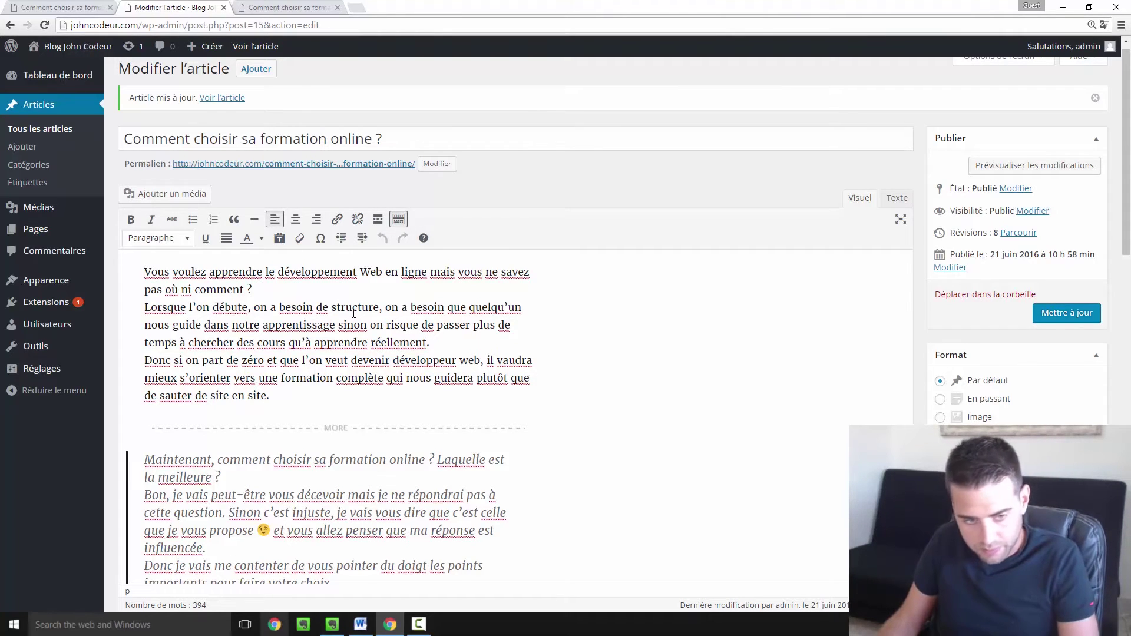
Split the opening question ending in "pas où ni comment ?" into its own paragraph and format it as Titre 3
key("Return")
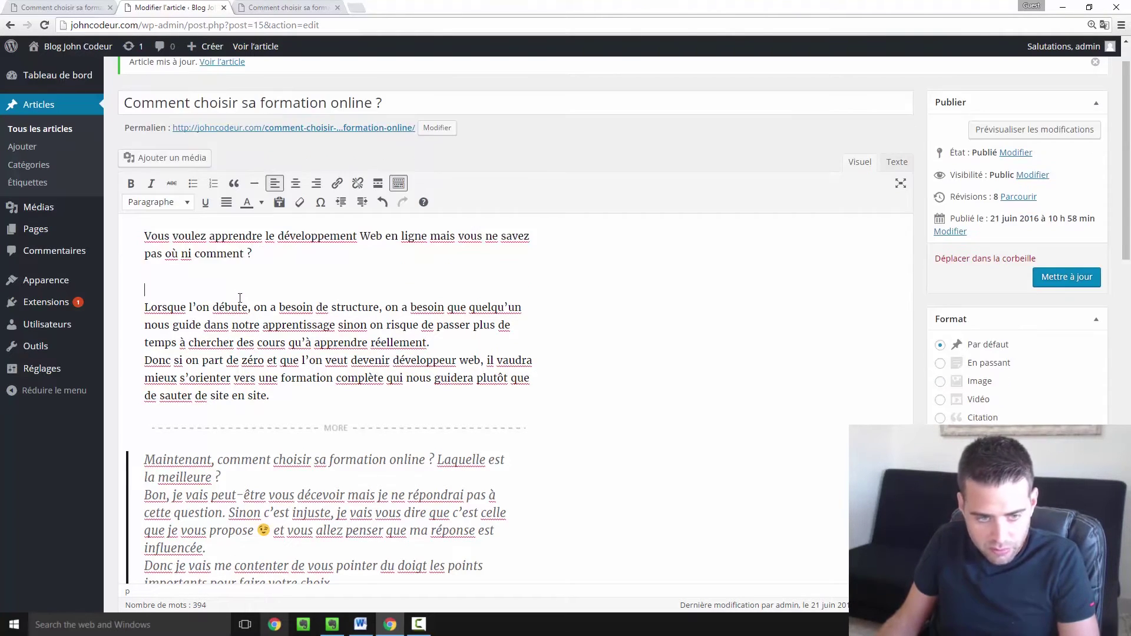
left_click_drag(142, 235, 275, 250)
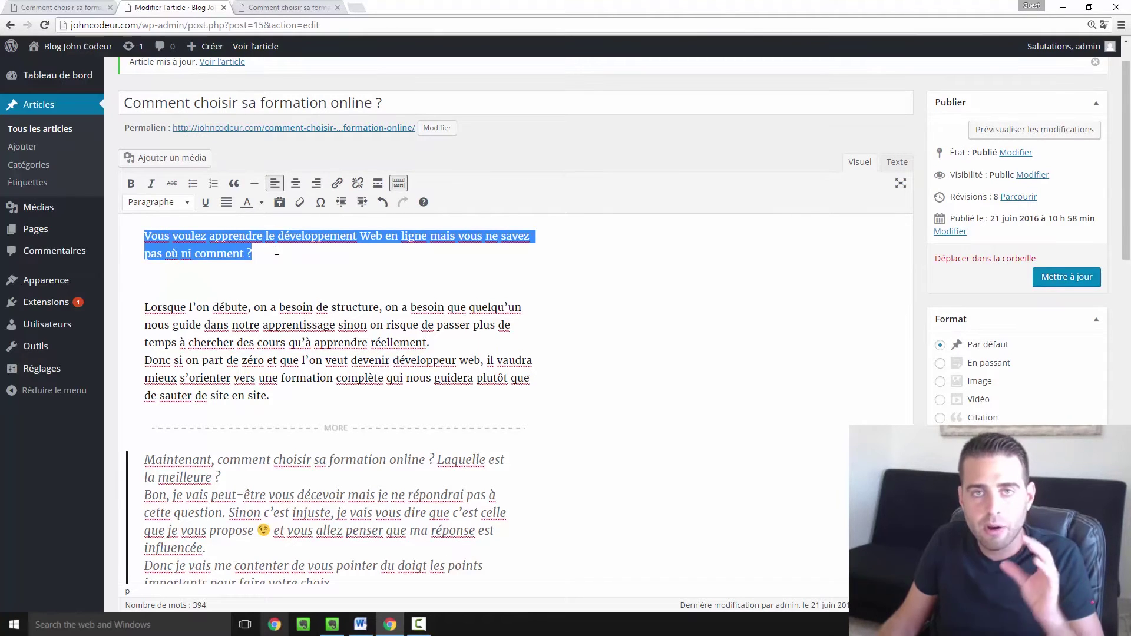
left_click(186, 205)
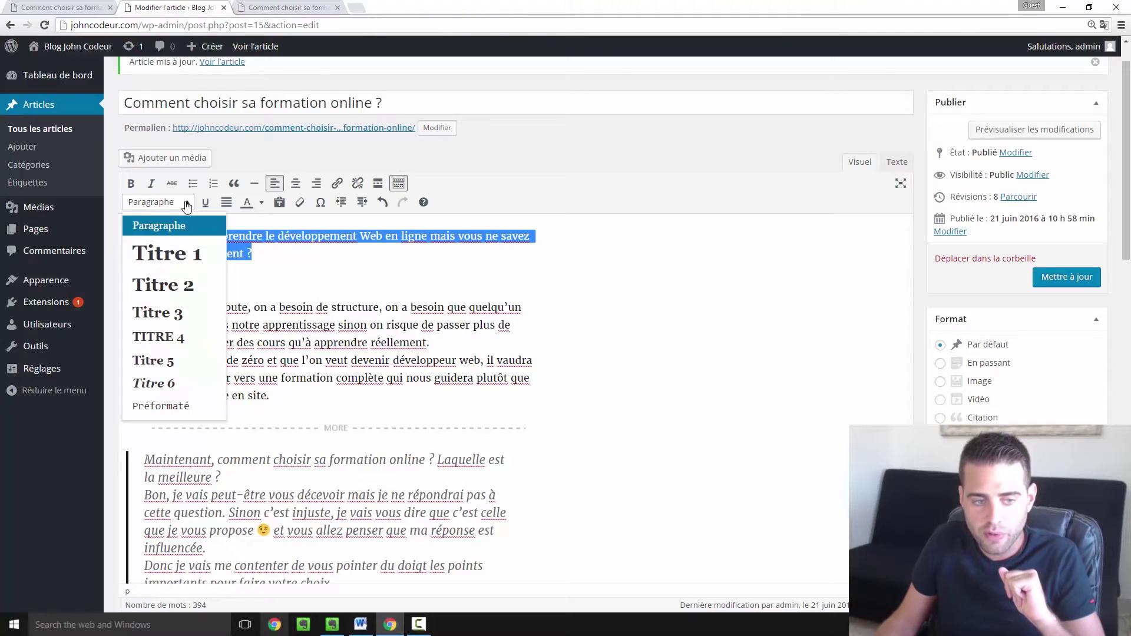
left_click(177, 312)
left_click(314, 281)
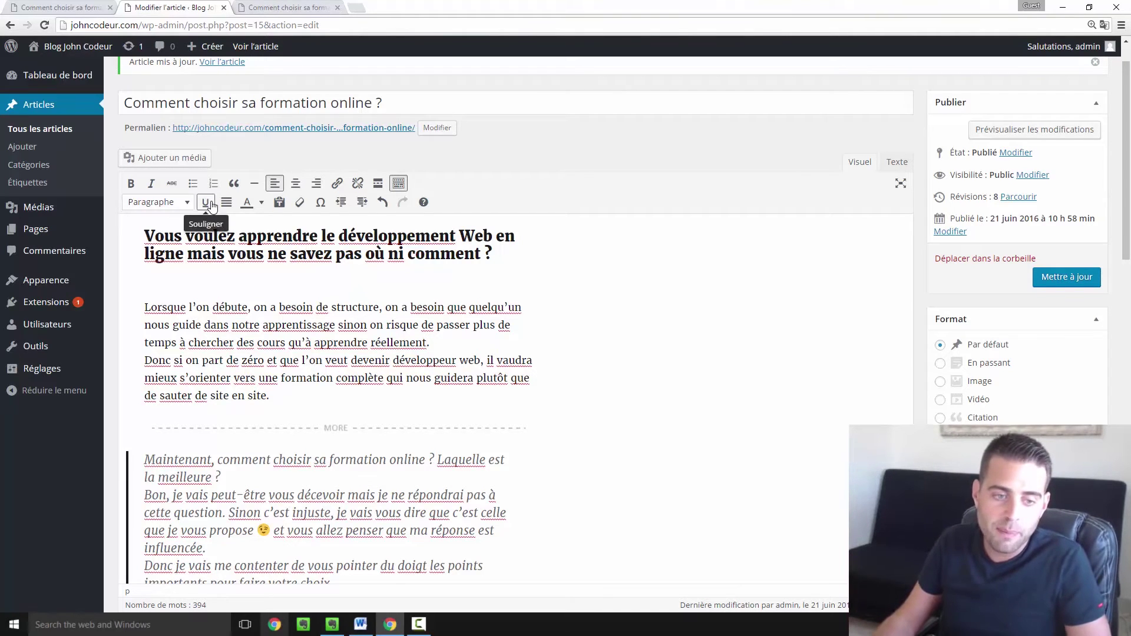
Set the text colour of the opening heading "Vous voulez apprendre le développement Web…" to red (#ff0000)
left_click(261, 203)
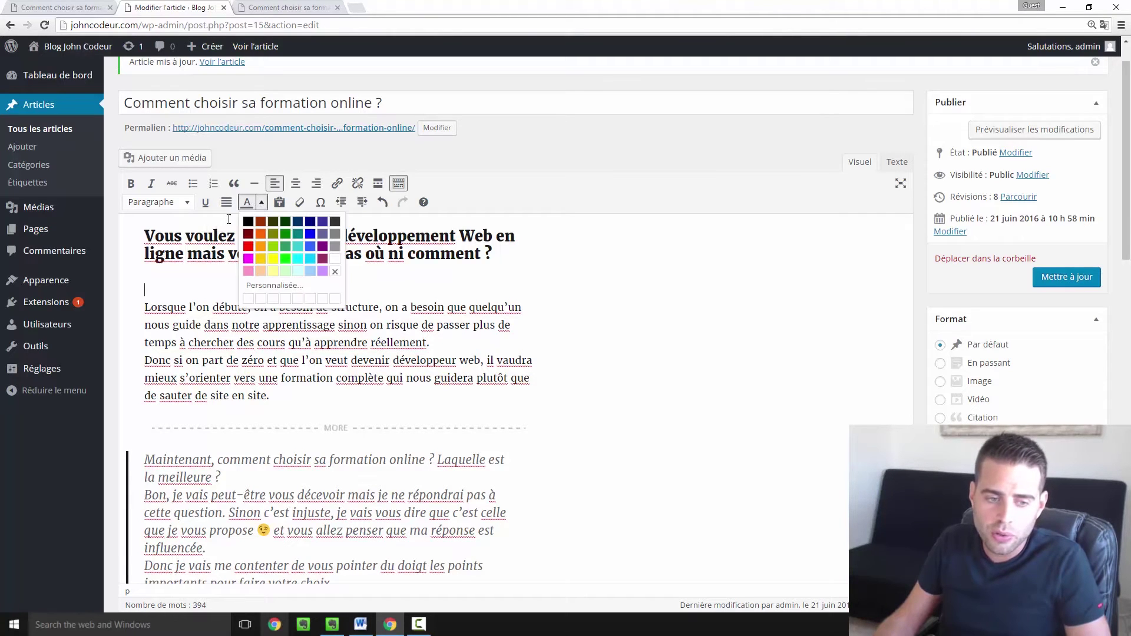
left_click(160, 250)
left_click_drag(176, 237, 570, 268)
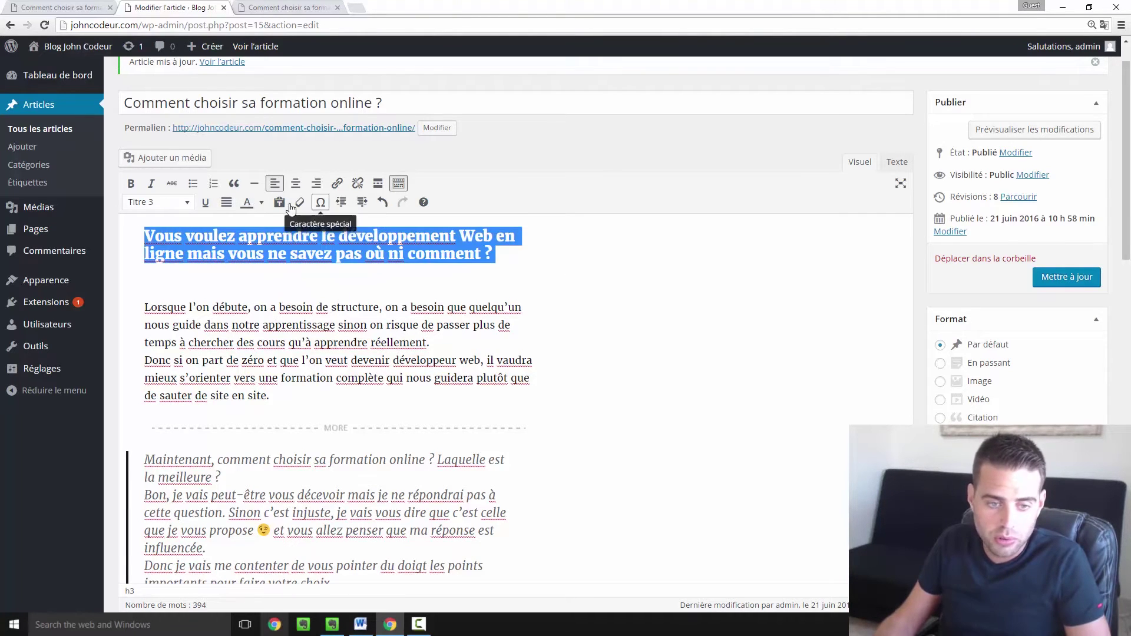
left_click(261, 204)
left_click(248, 246)
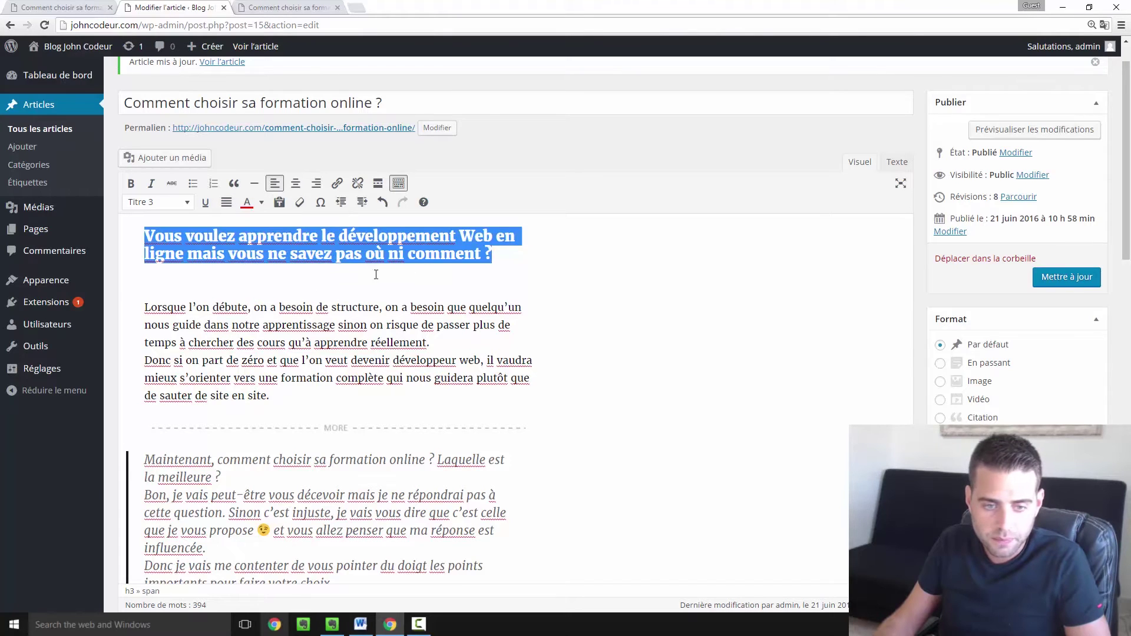
left_click(467, 303)
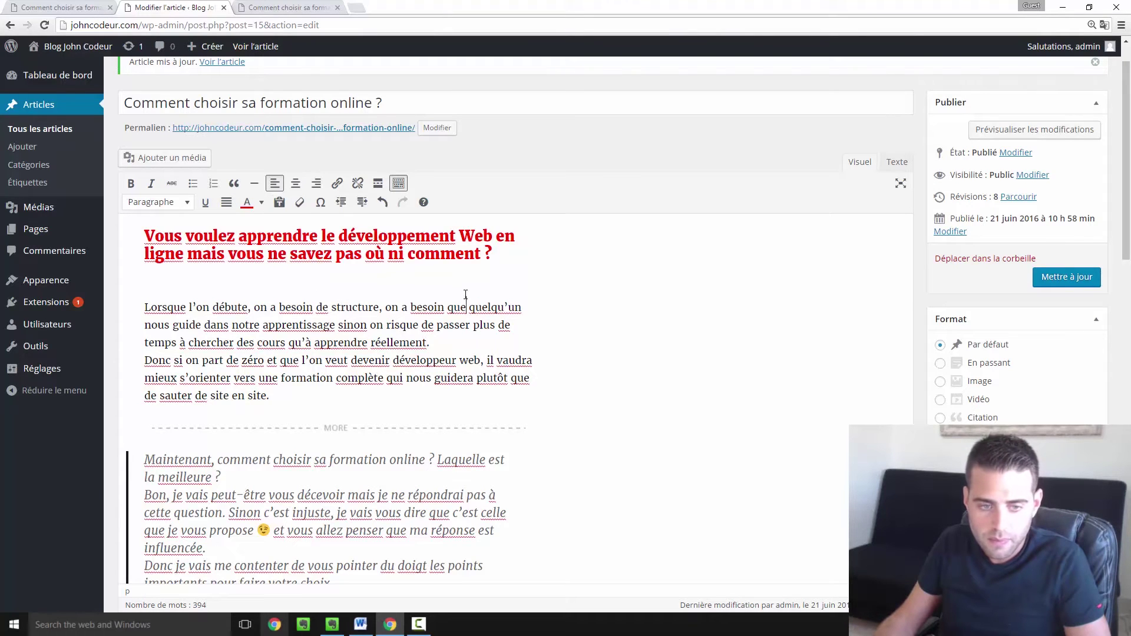
Look over the table of special characters and close it without inserting one
left_click(321, 203)
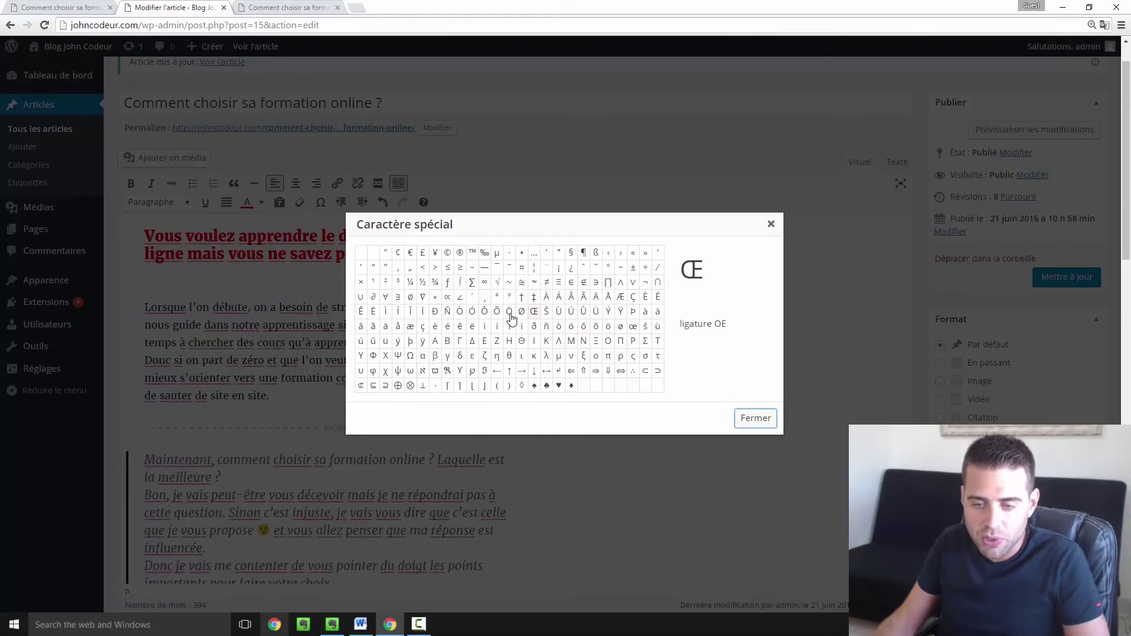
left_click(771, 224)
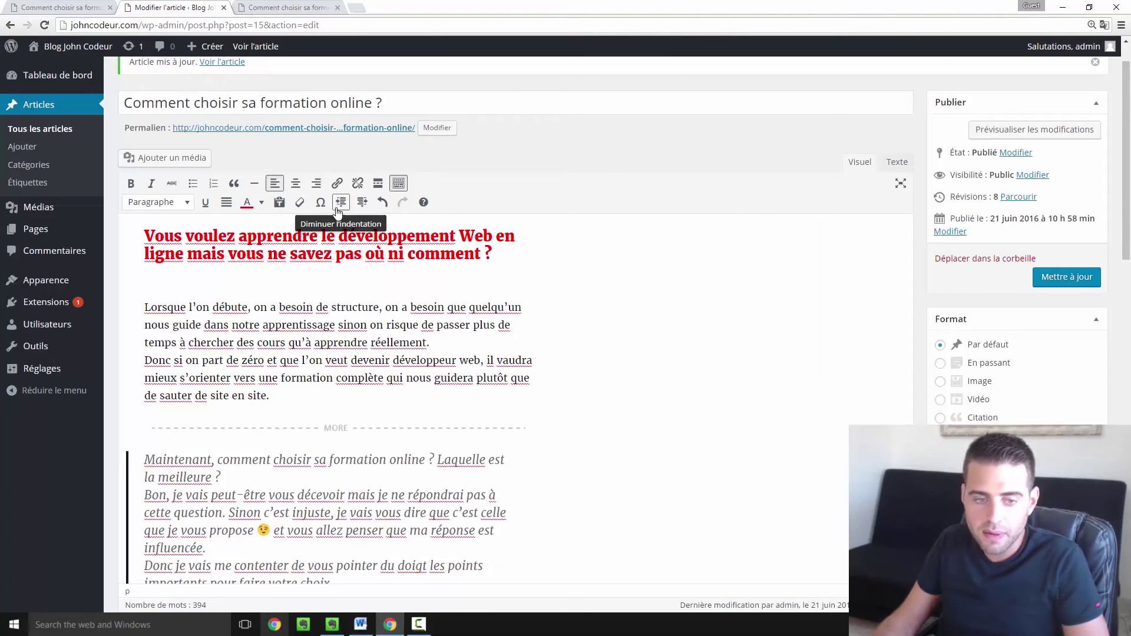
Increase the indentation of the paragraph beginning "Lorsque l'on débute" by one level and decrease it again
left_click_drag(145, 309, 303, 397)
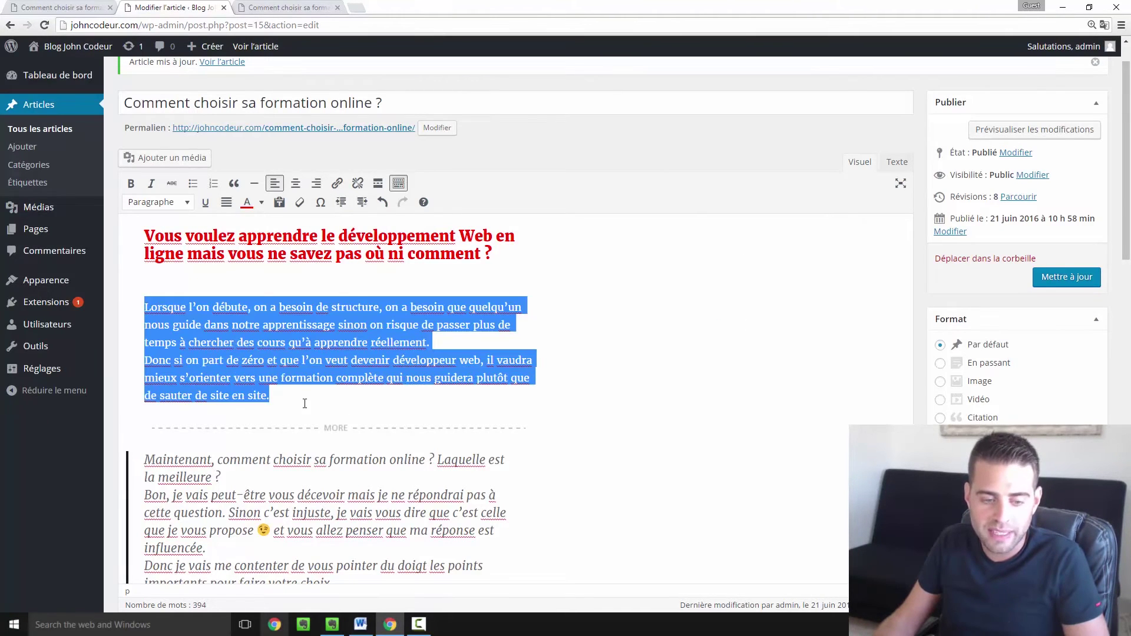
left_click(362, 202)
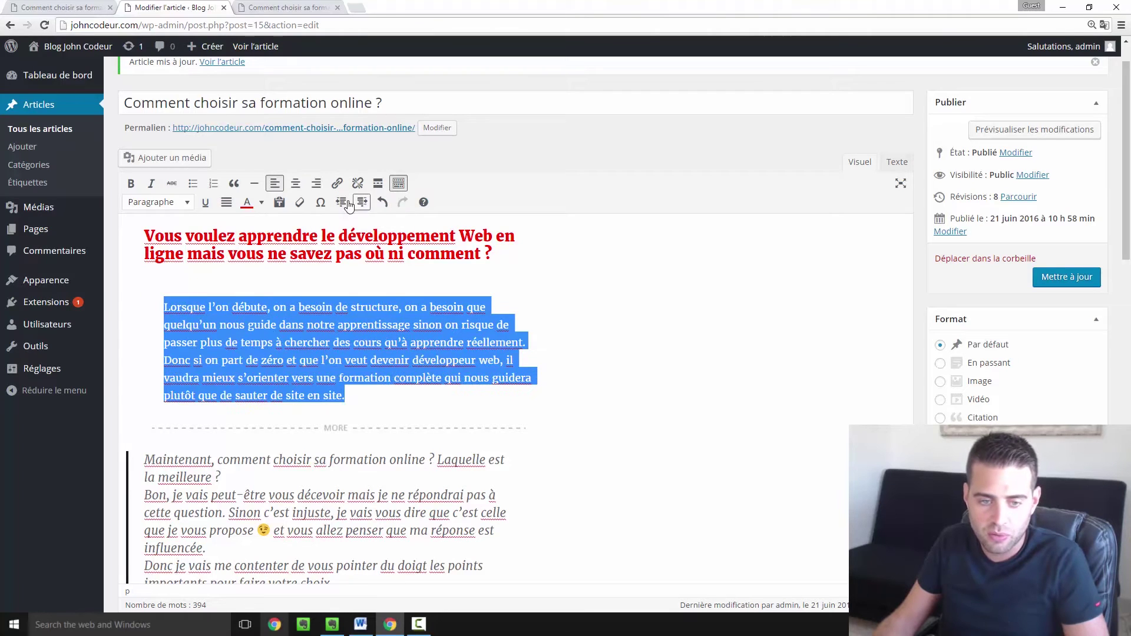
left_click(341, 202)
left_click(363, 308)
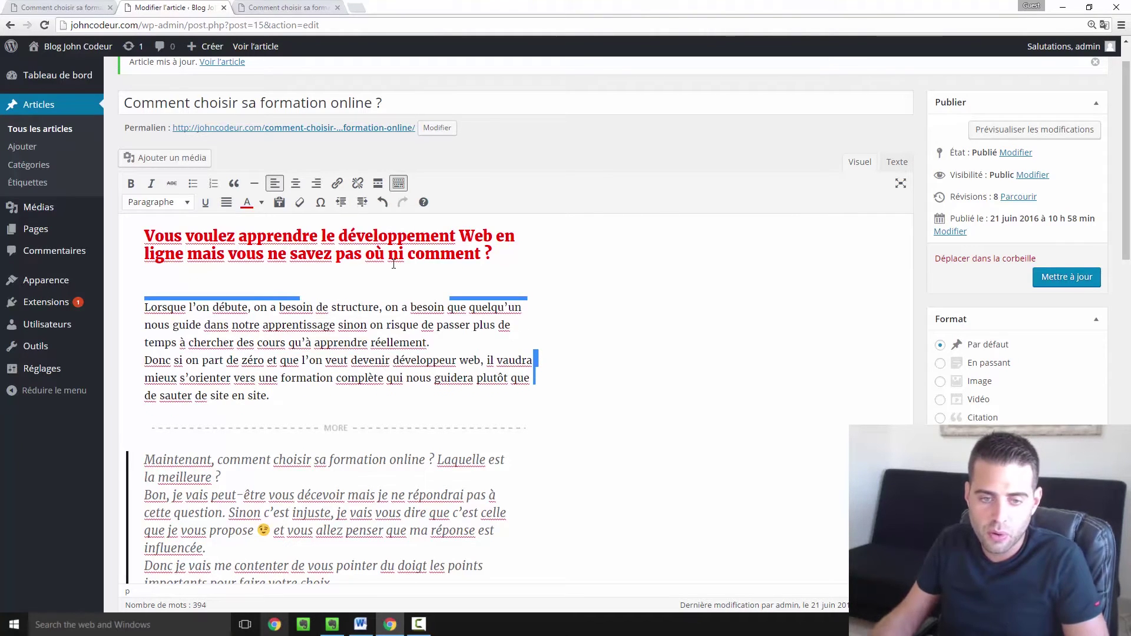
Undo the indentation decrease on the "Lorsque l'on débute" paragraph and redo it
left_click(382, 202)
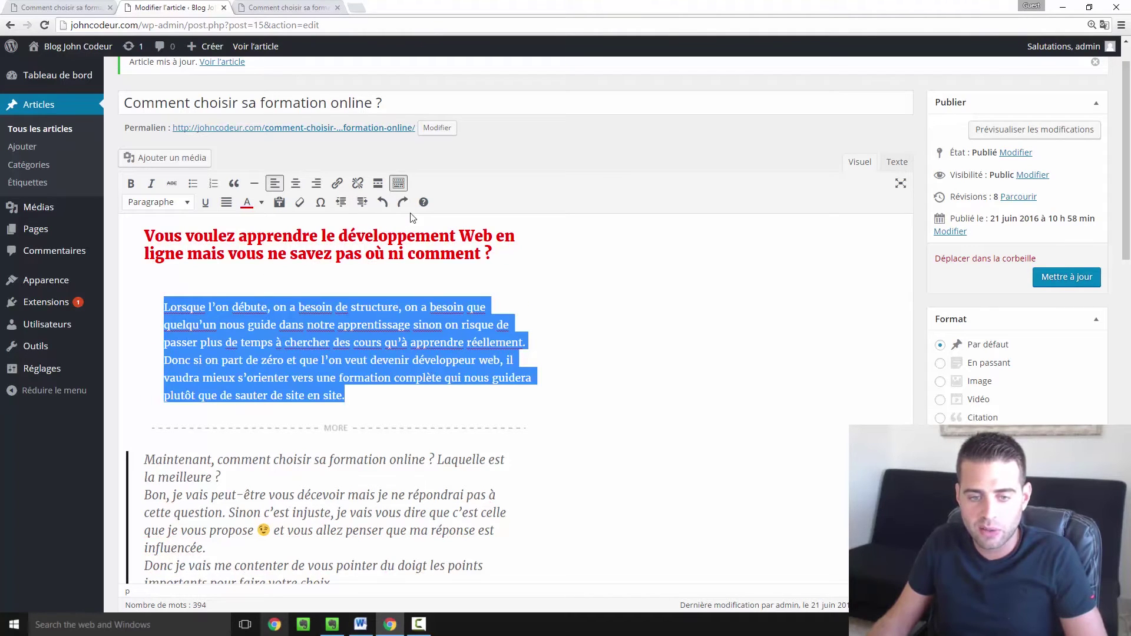
left_click(403, 202)
left_click(352, 307)
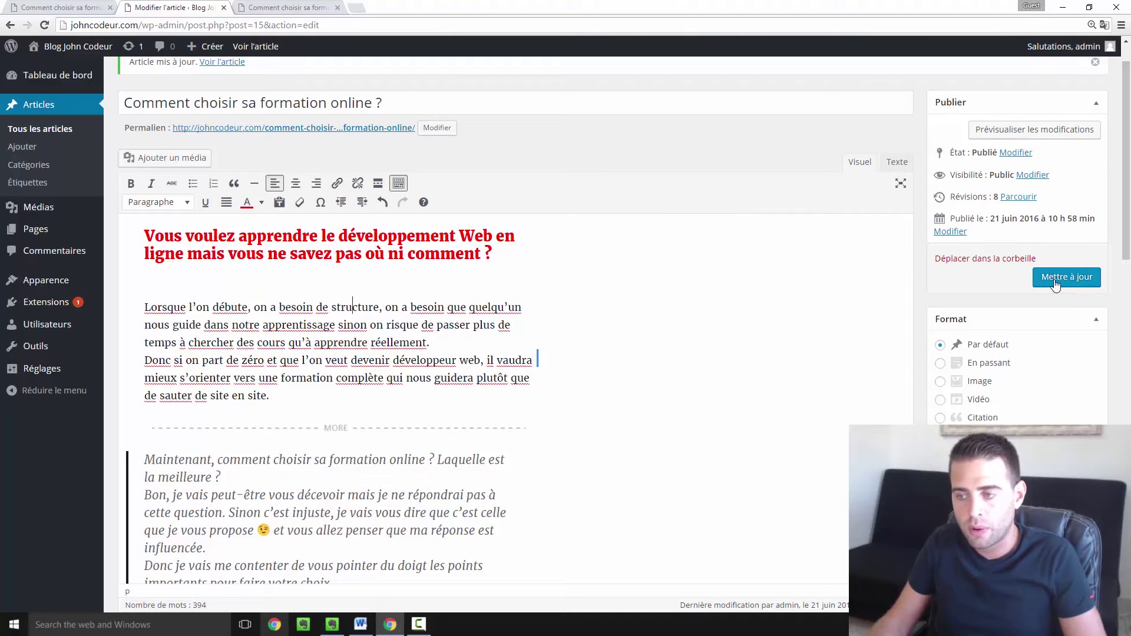
Preview the changes and examine the opening heading and the introduction paragraph below it in the article preview
left_click(1019, 129)
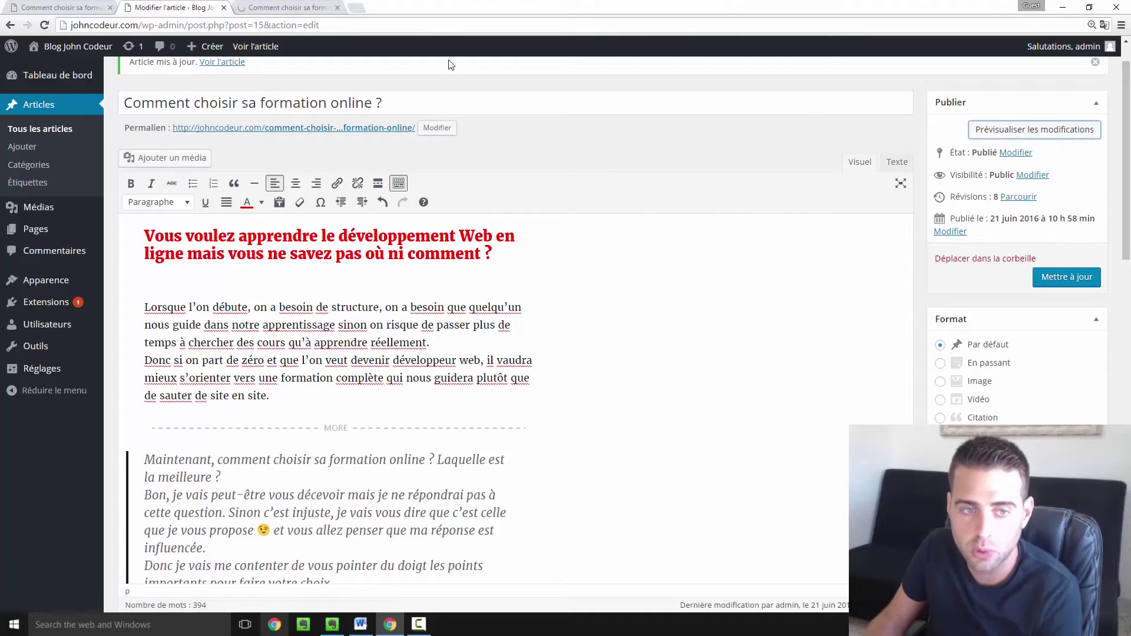
left_click(316, 6)
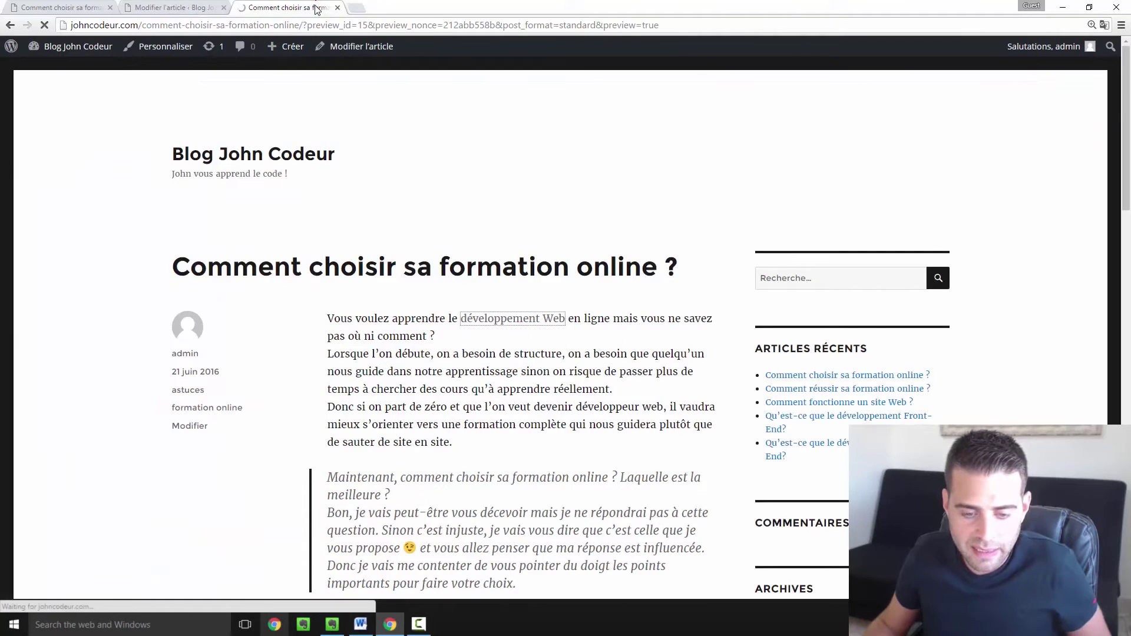
left_click(176, 7)
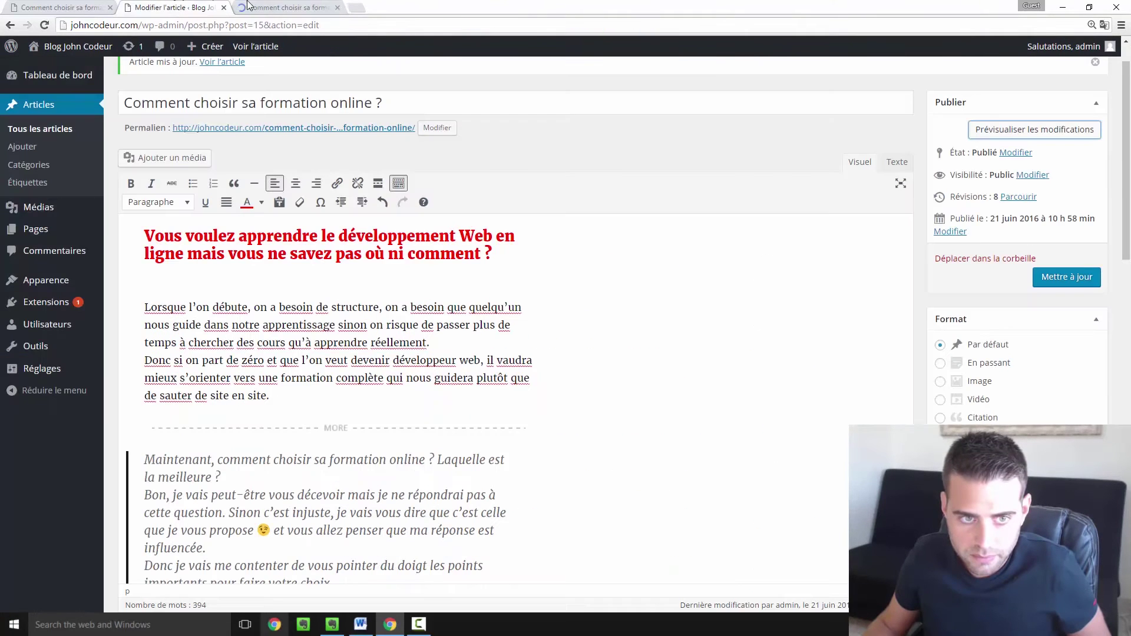
left_click(265, 5)
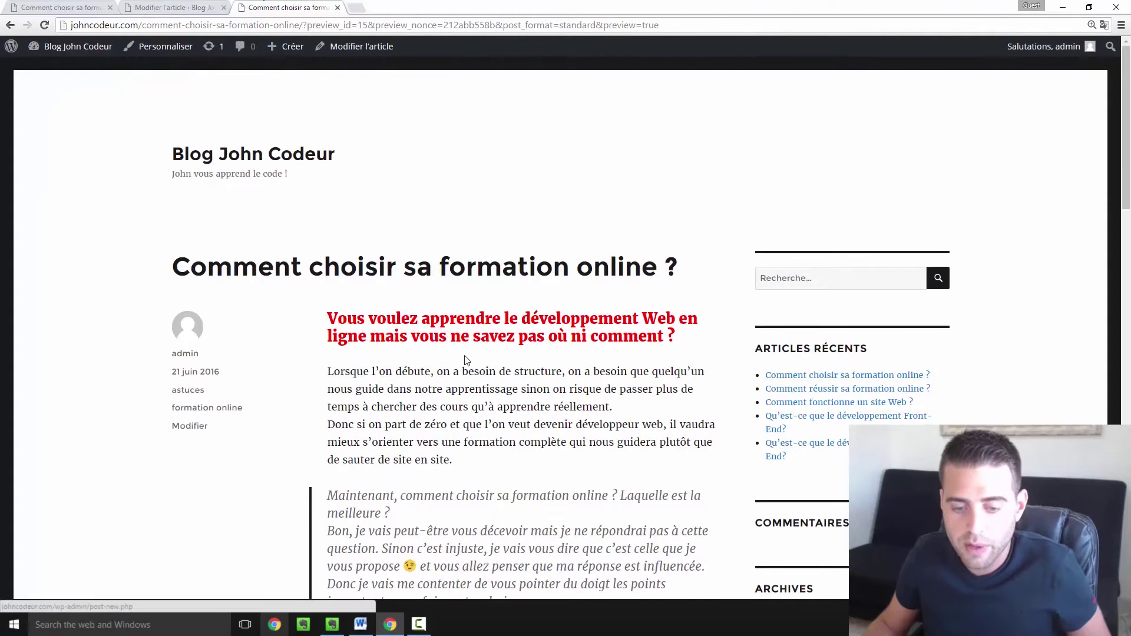
left_click_drag(342, 318, 672, 454)
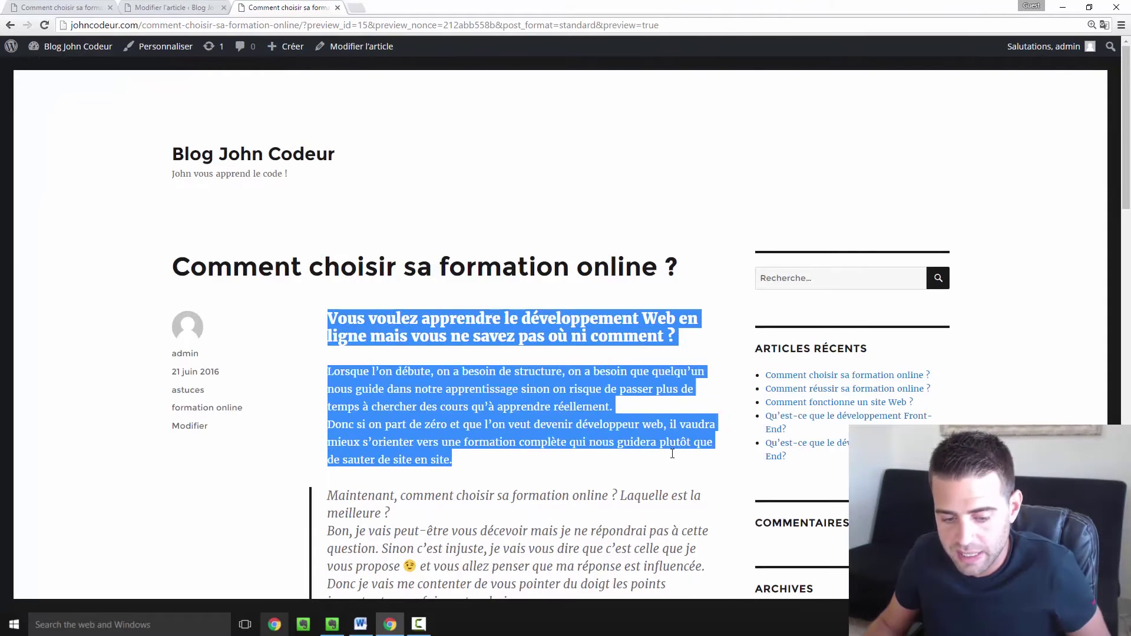
left_click(594, 387)
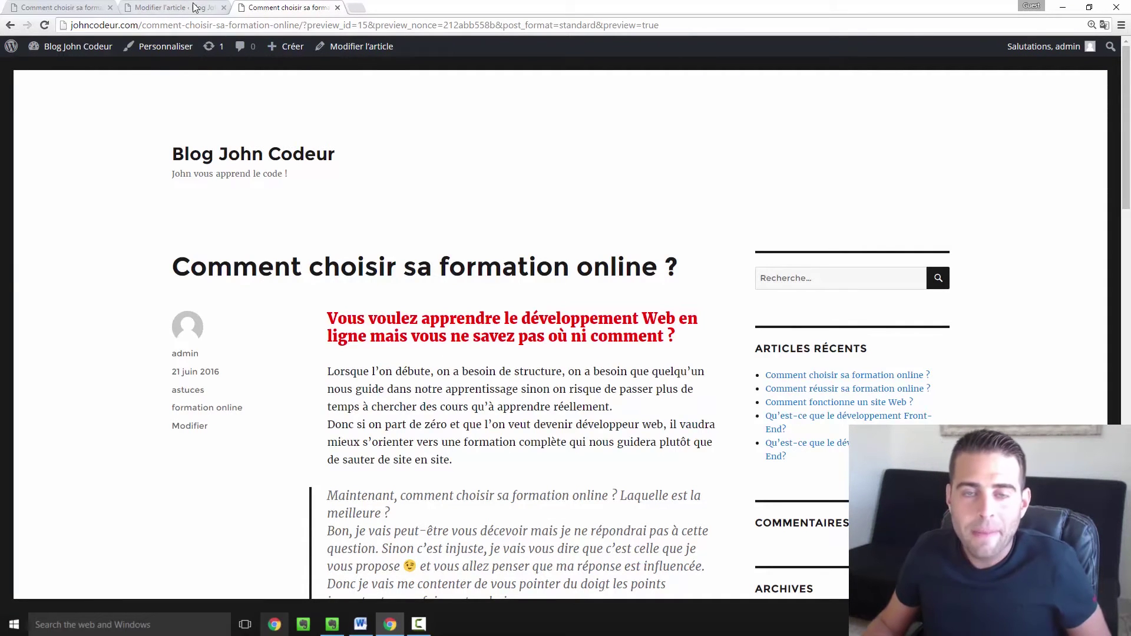
Return to the article editor and switch the content from the visual view to its HTML source
left_click(195, 7)
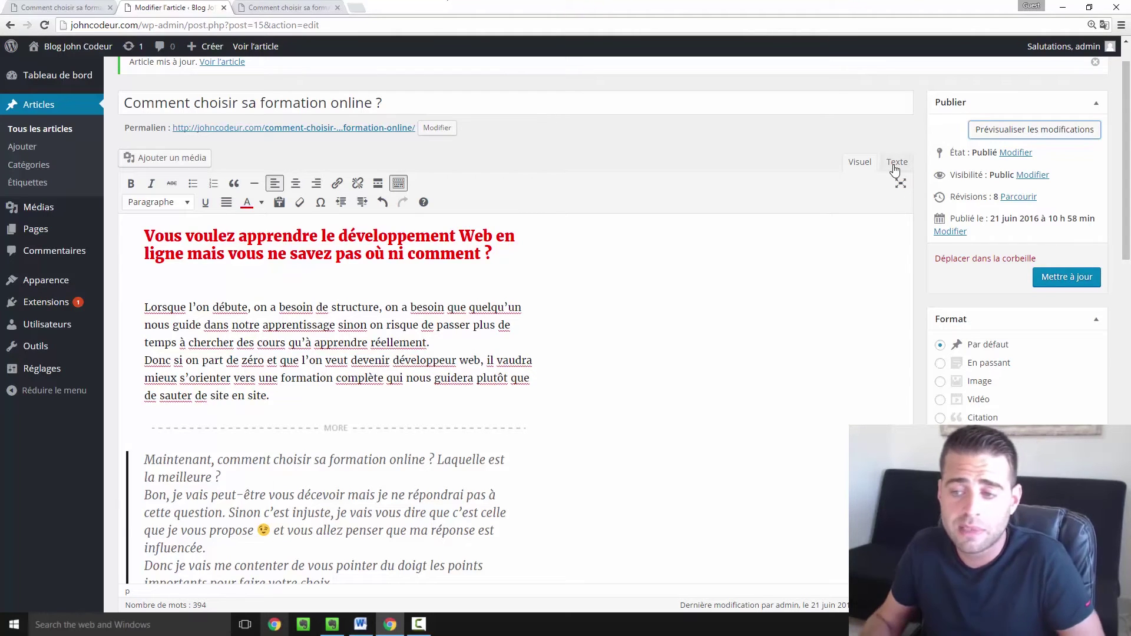
left_click_drag(141, 239, 544, 371)
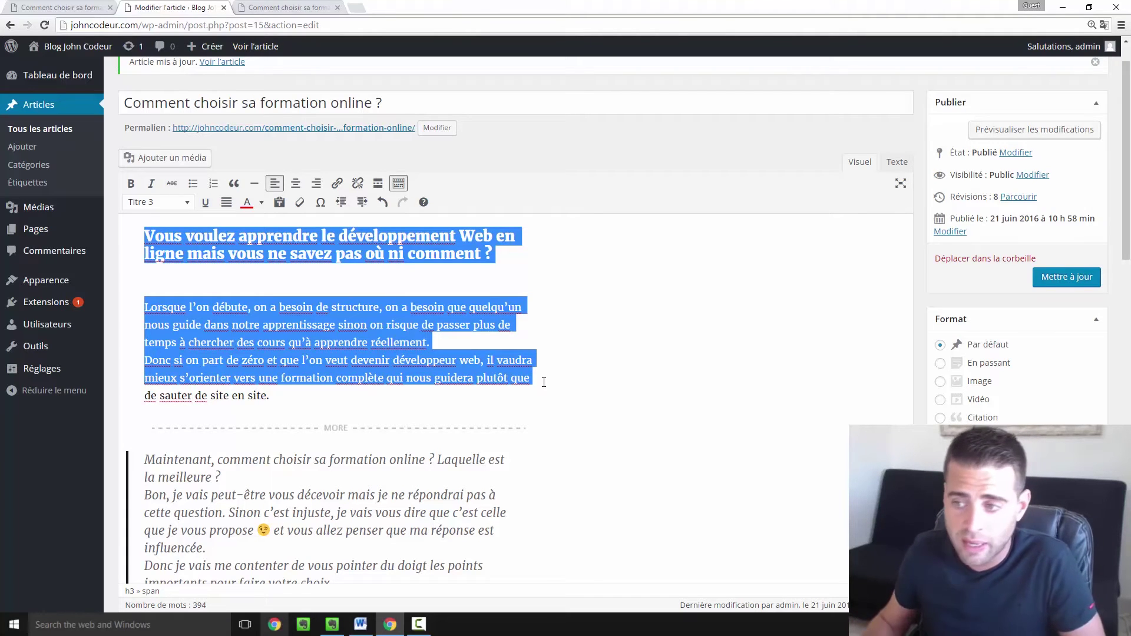
left_click(897, 165)
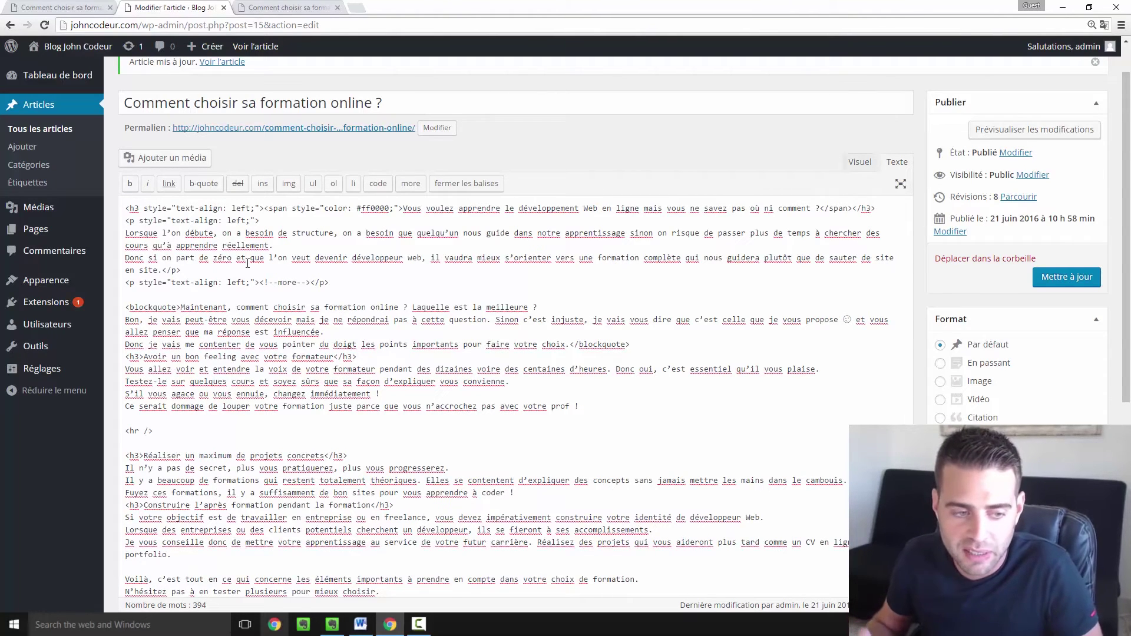
Examine the opening heading's h3 tag, its text-align and colour styles, and the blockquote tag in the HTML source
left_click_drag(404, 208, 426, 218)
left_click(143, 220)
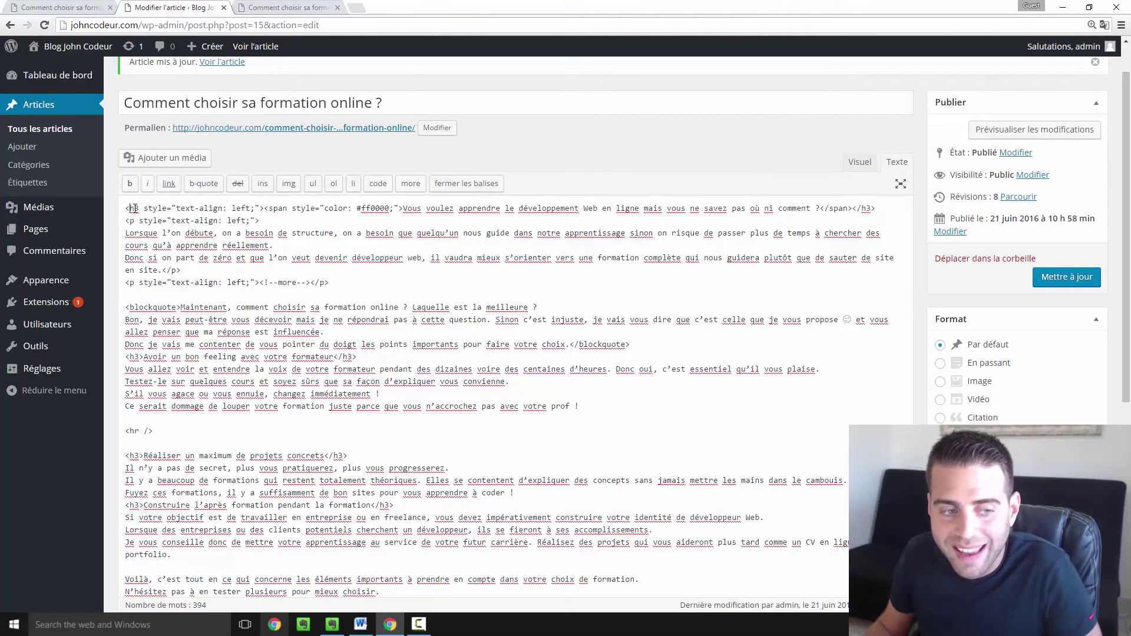
left_click_drag(130, 209, 223, 209)
left_click(197, 209)
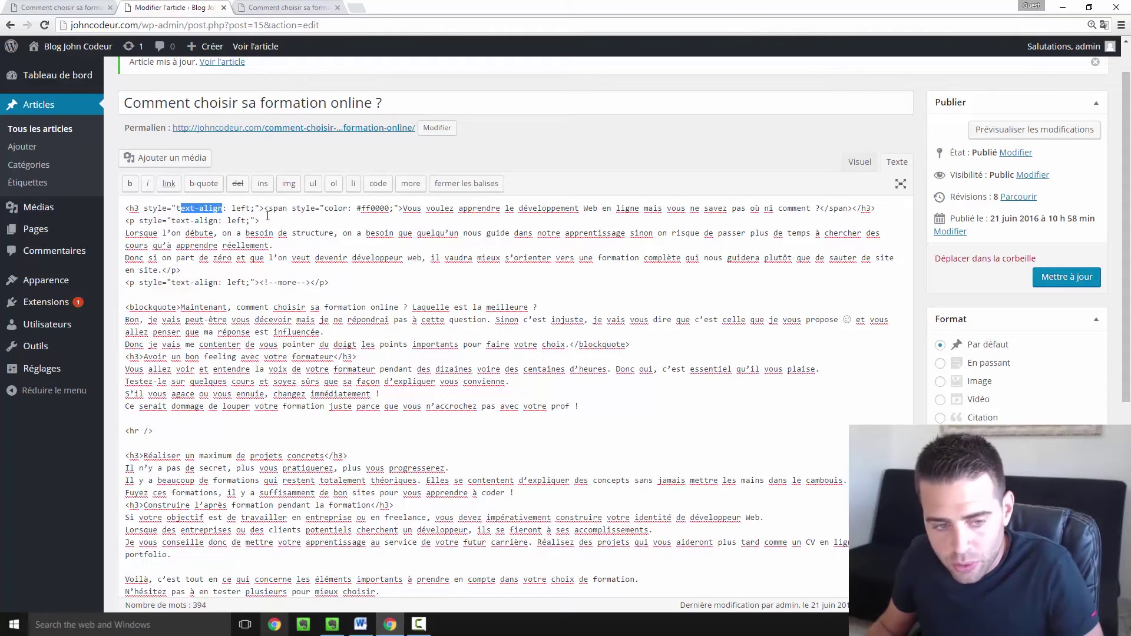
left_click(335, 209)
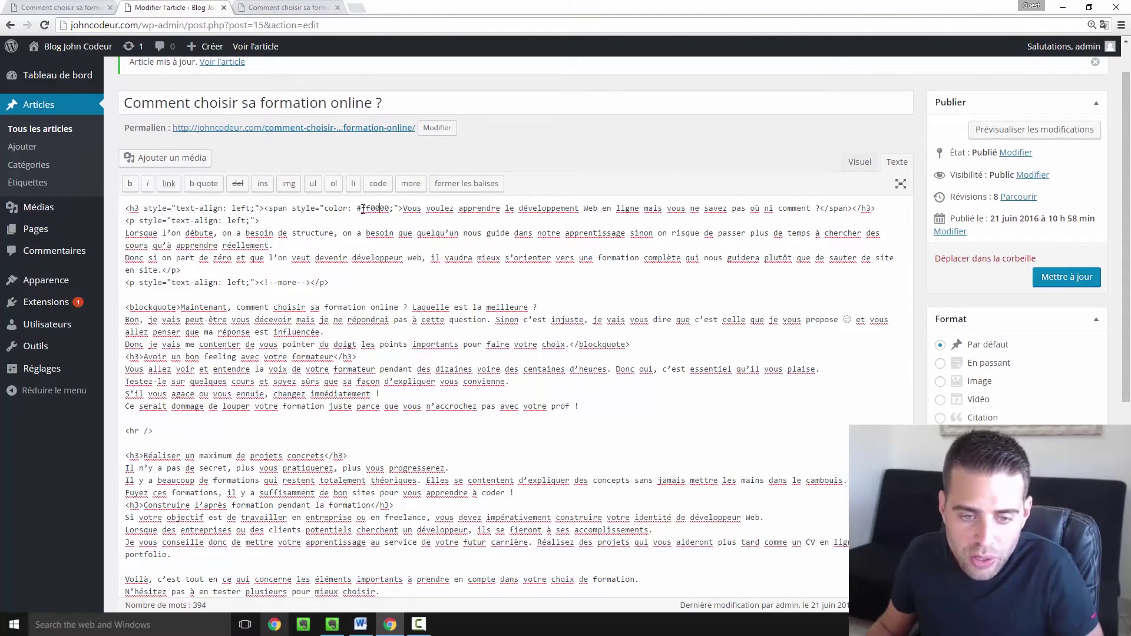
left_click_drag(357, 209, 391, 209)
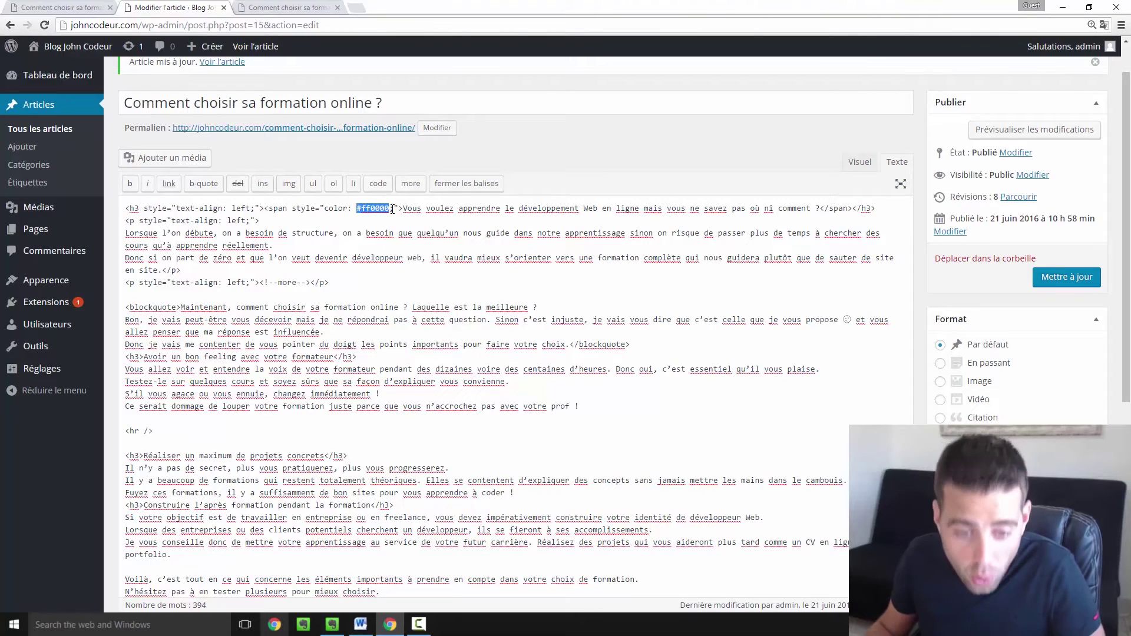
left_click(411, 229)
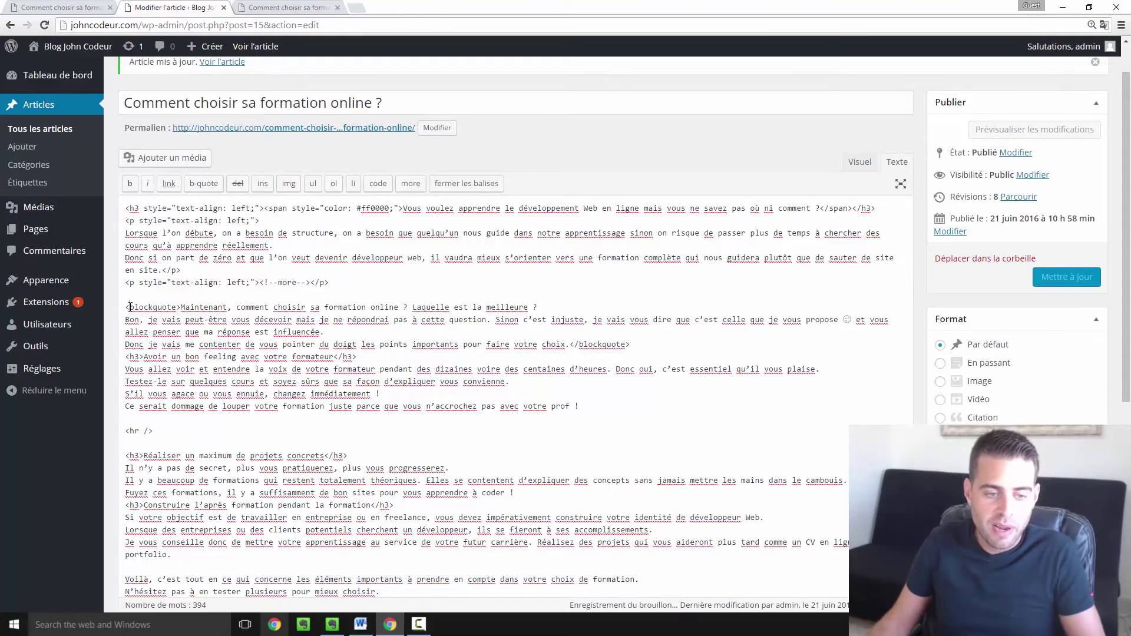
left_click_drag(131, 307, 215, 307)
left_click(165, 307)
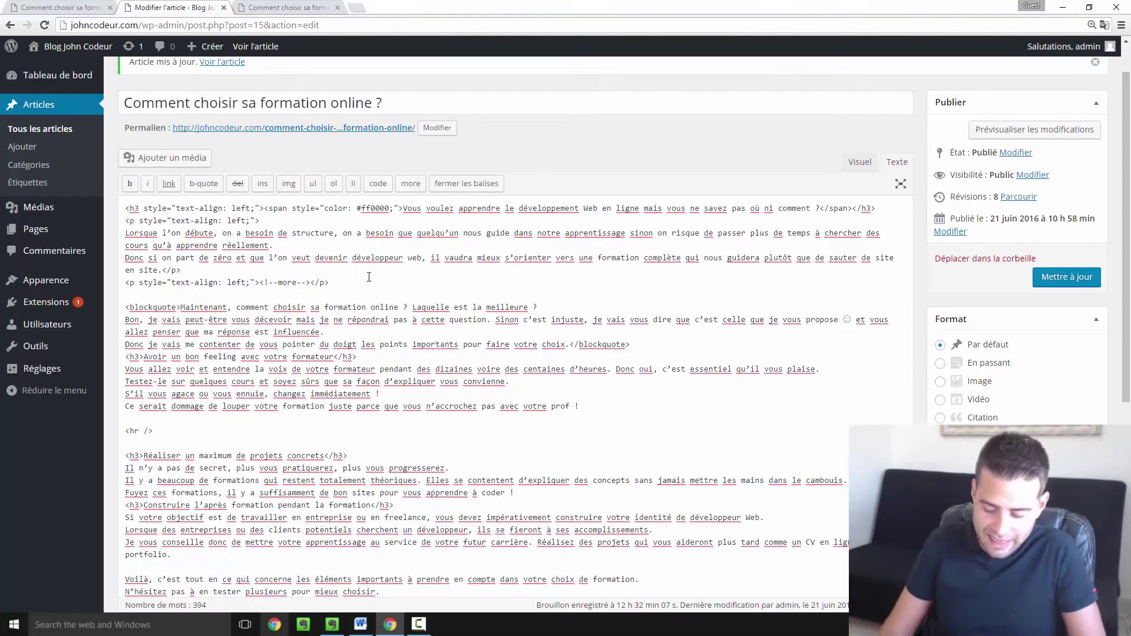
Add an h4 heading reading "C'est genial !!!!!!!!" on a new line below the more tag in the HTML source
key("Return")
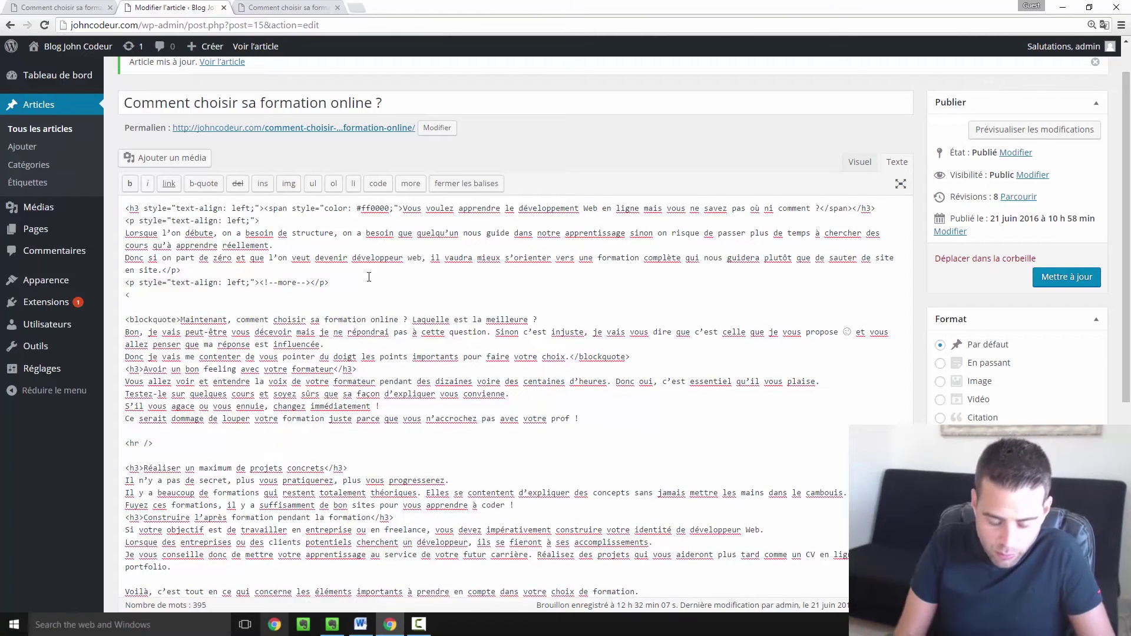
type("<h4")
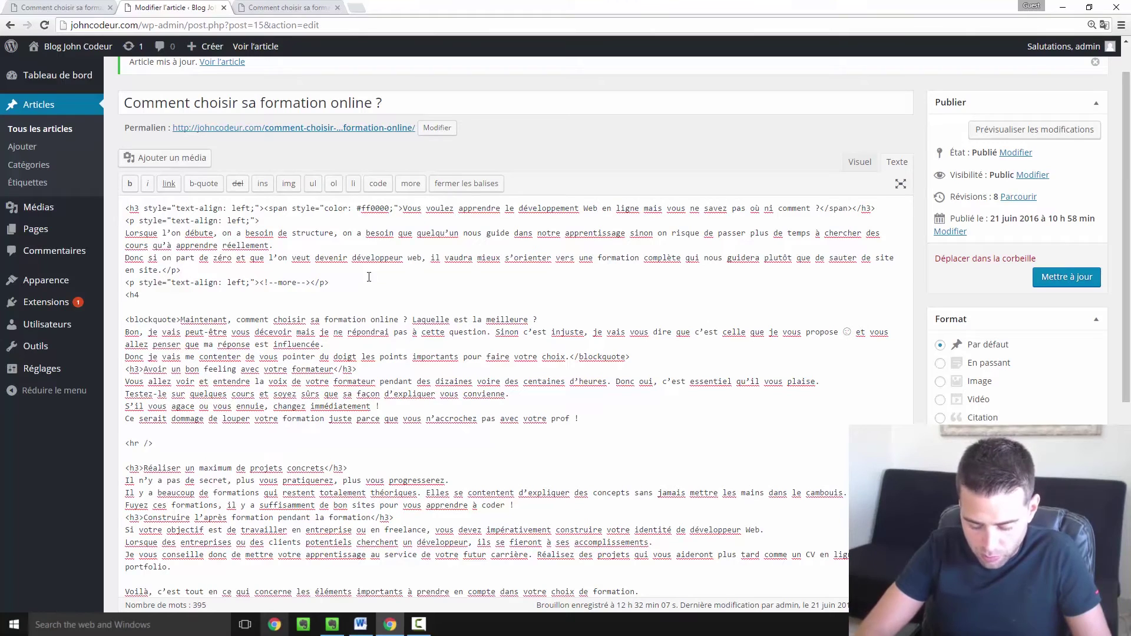
type("></h")
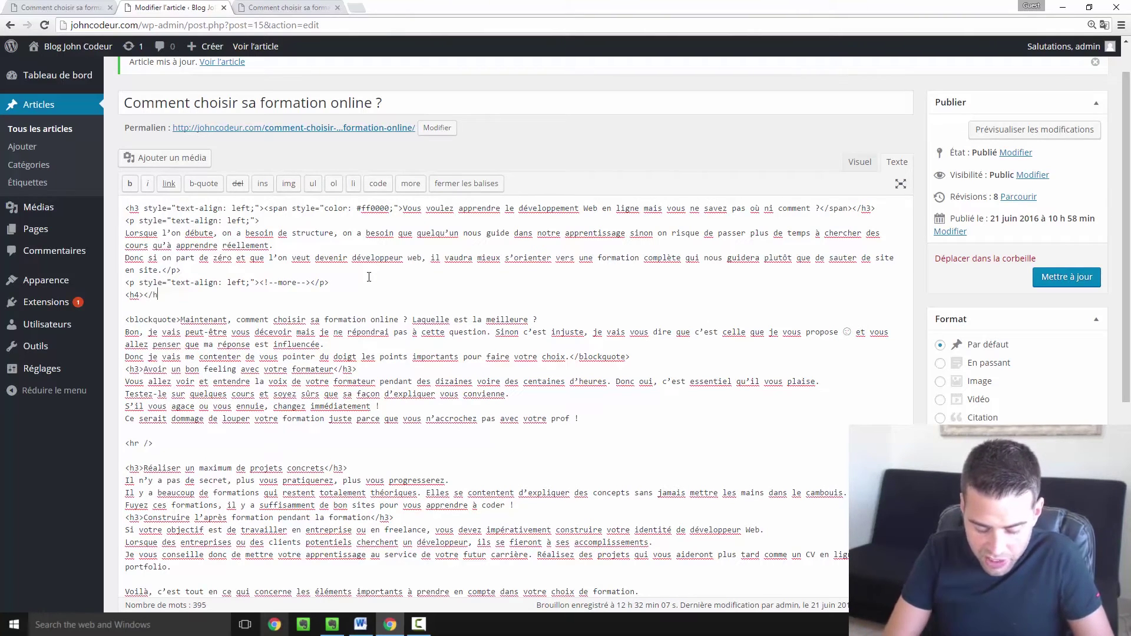
type("4>")
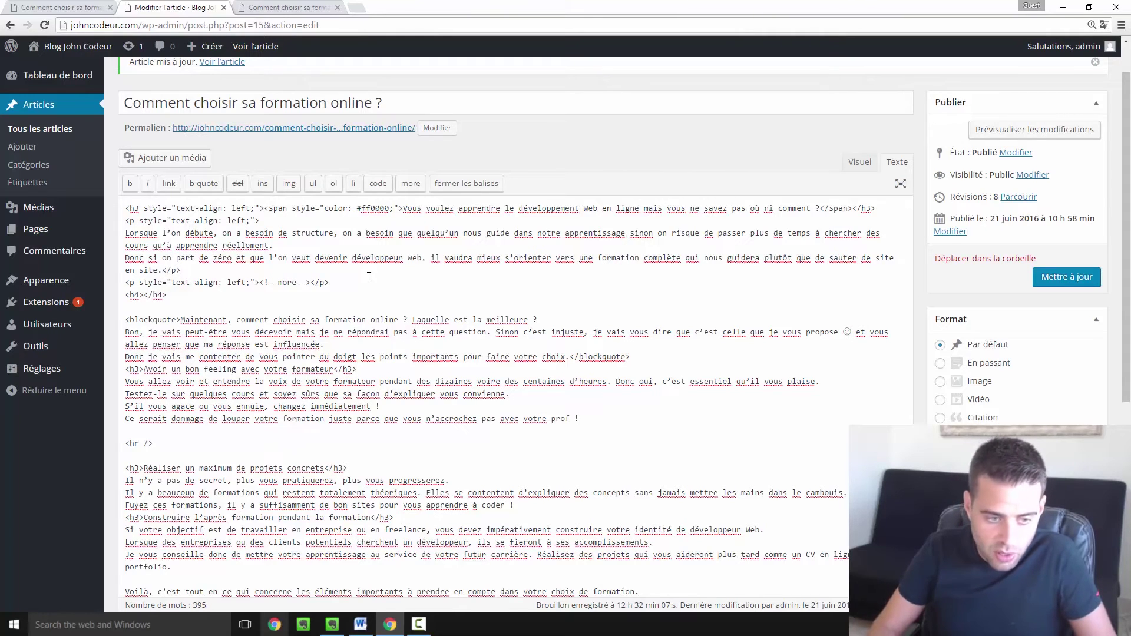
type("est gen")
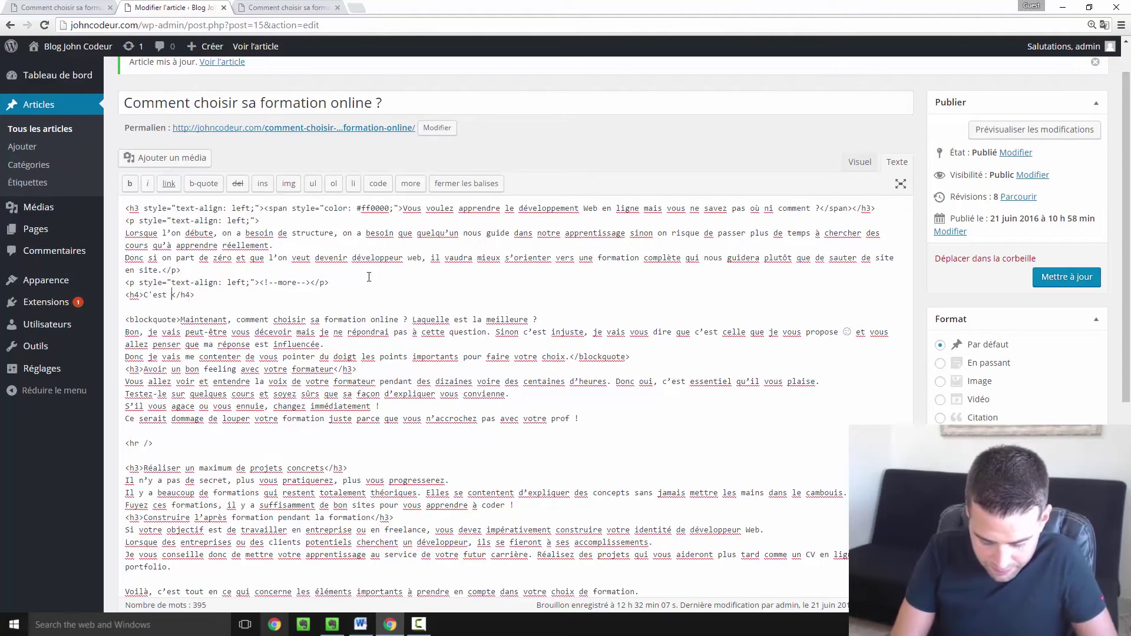
type("ial !")
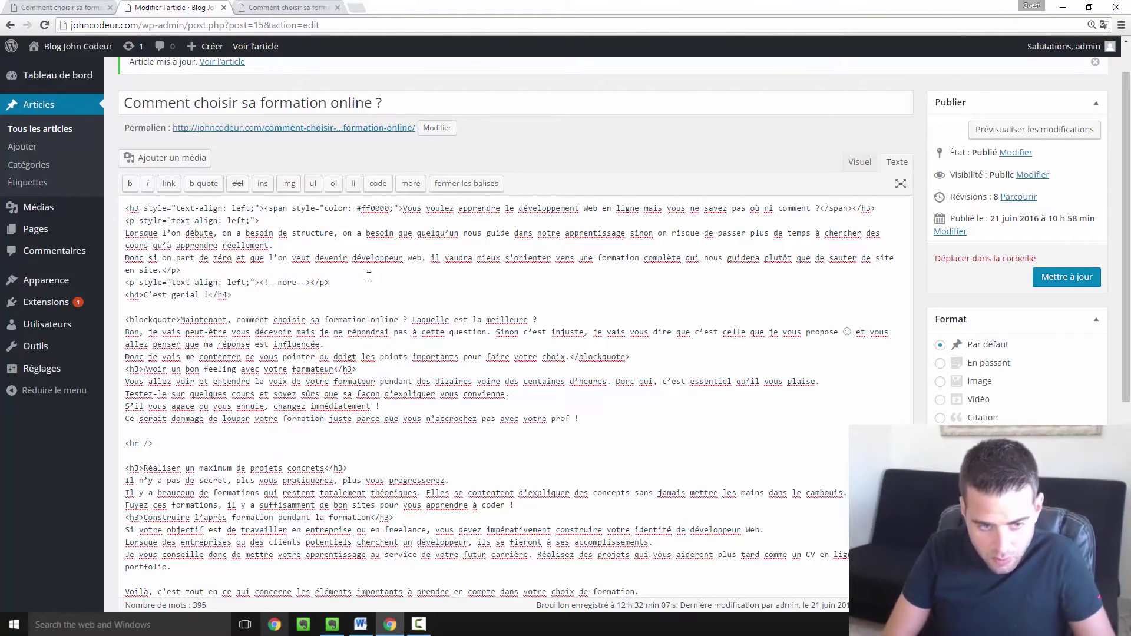
type("!!!!!!!")
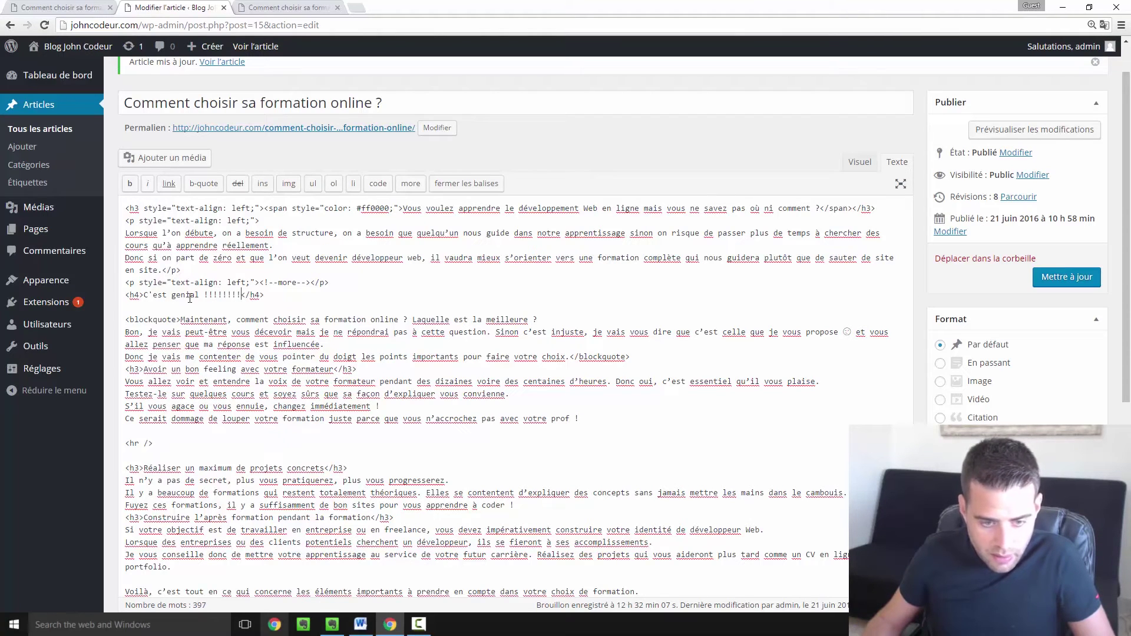
Give the new h4 tag an inline style attribute of "color:blue;"
left_click(142, 295)
type("style")
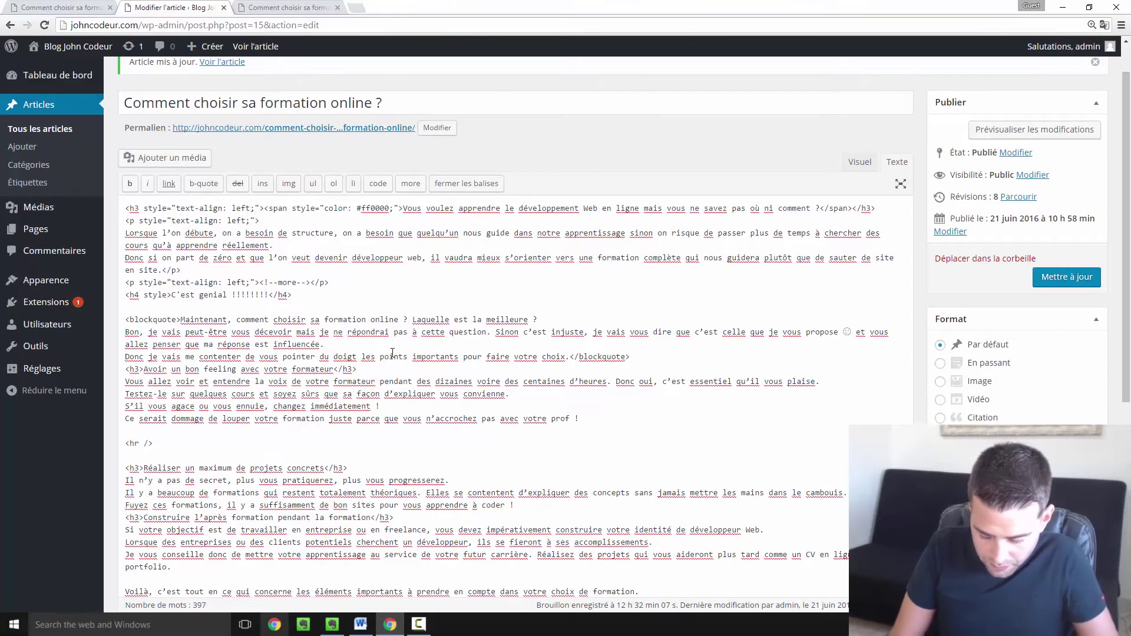
type("=\"\"")
key("Left")
type("color:blu")
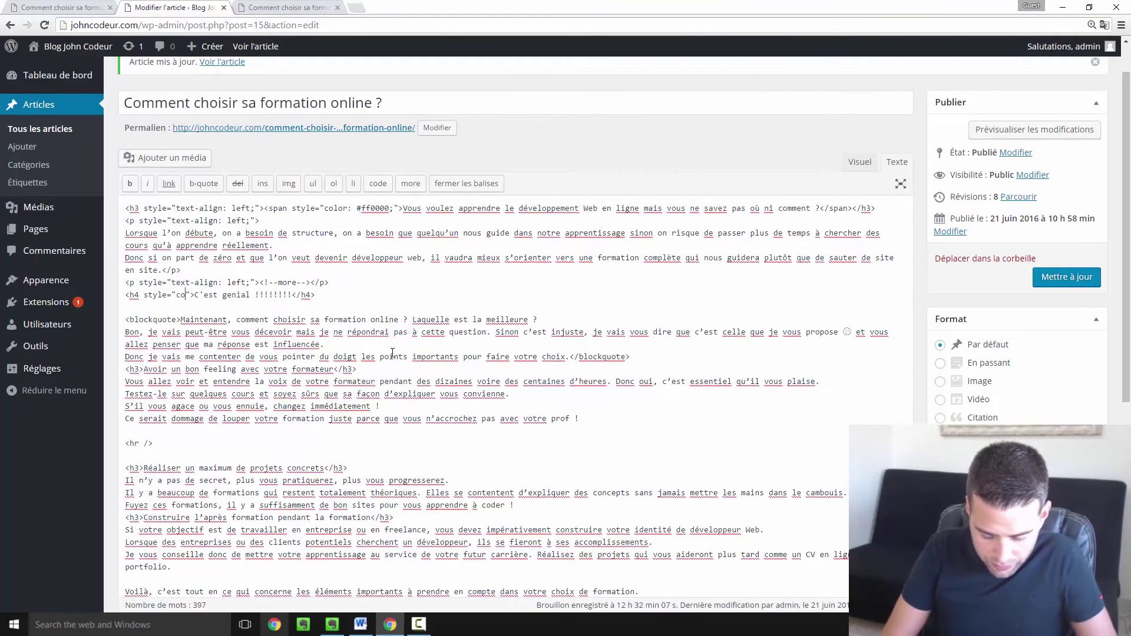
type("e")
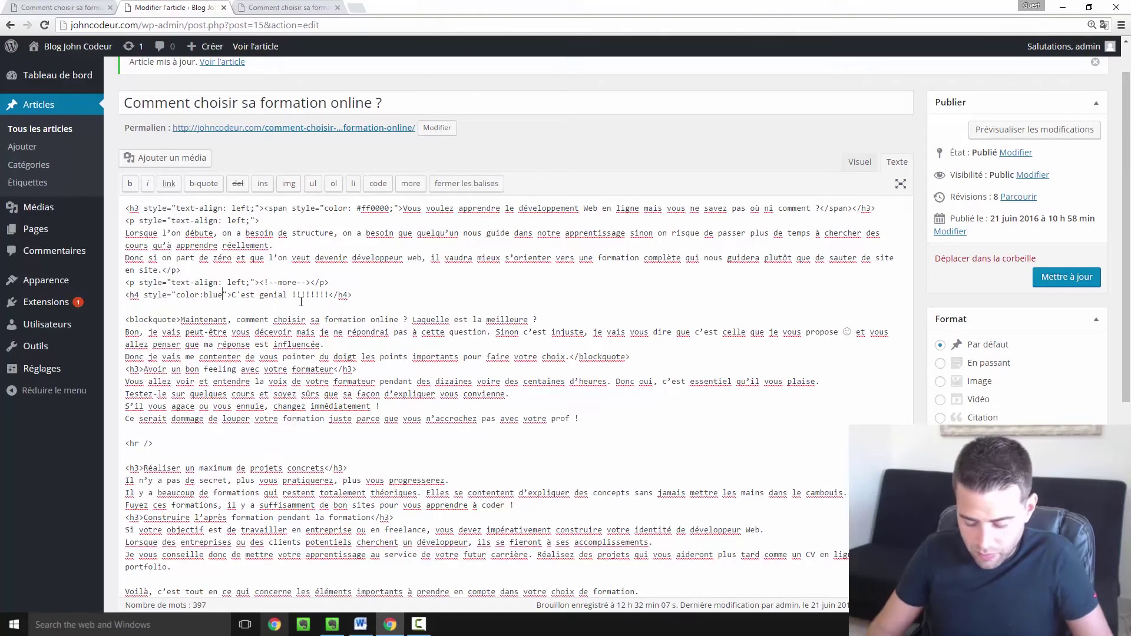
type(";")
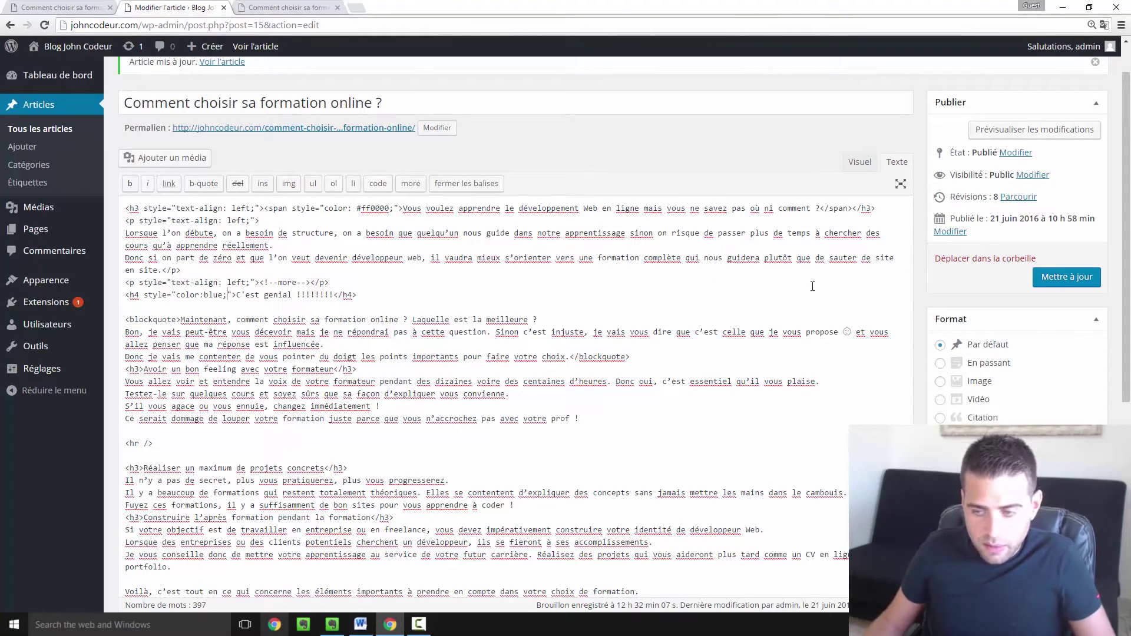
Update the article and check the new h4 heading in the article preview
left_click(1064, 284)
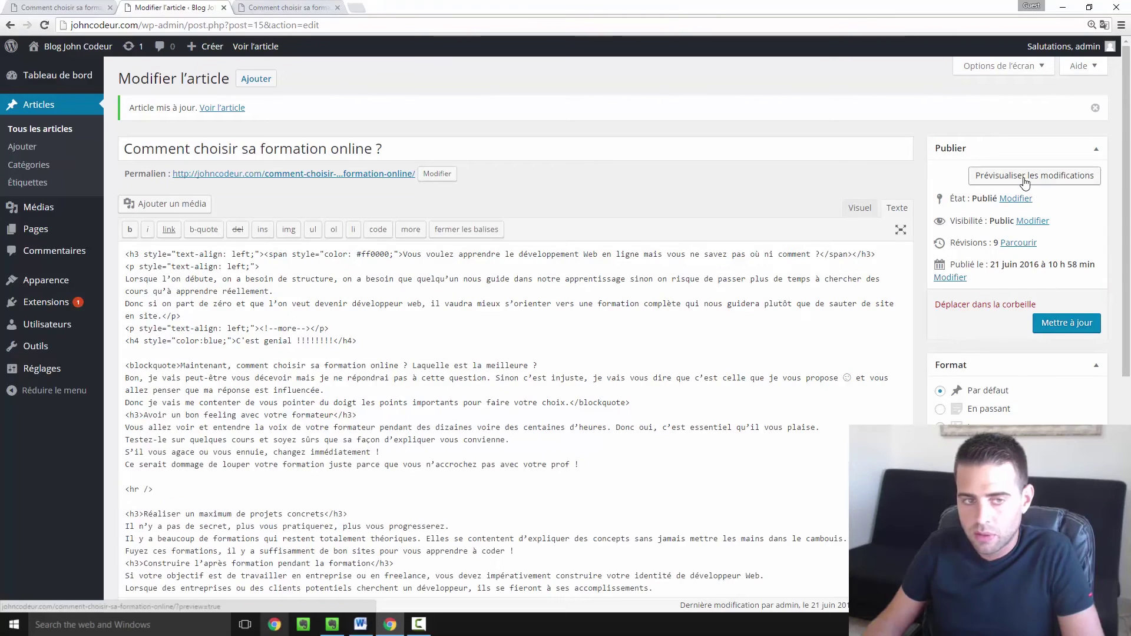
left_click(1018, 176)
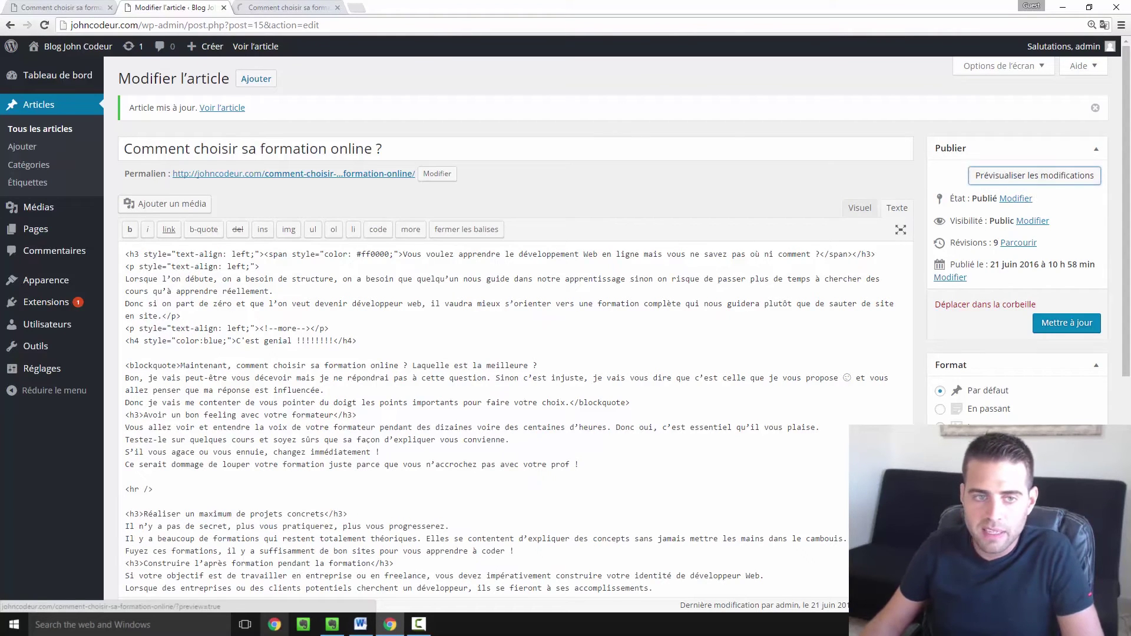
left_click(306, 5)
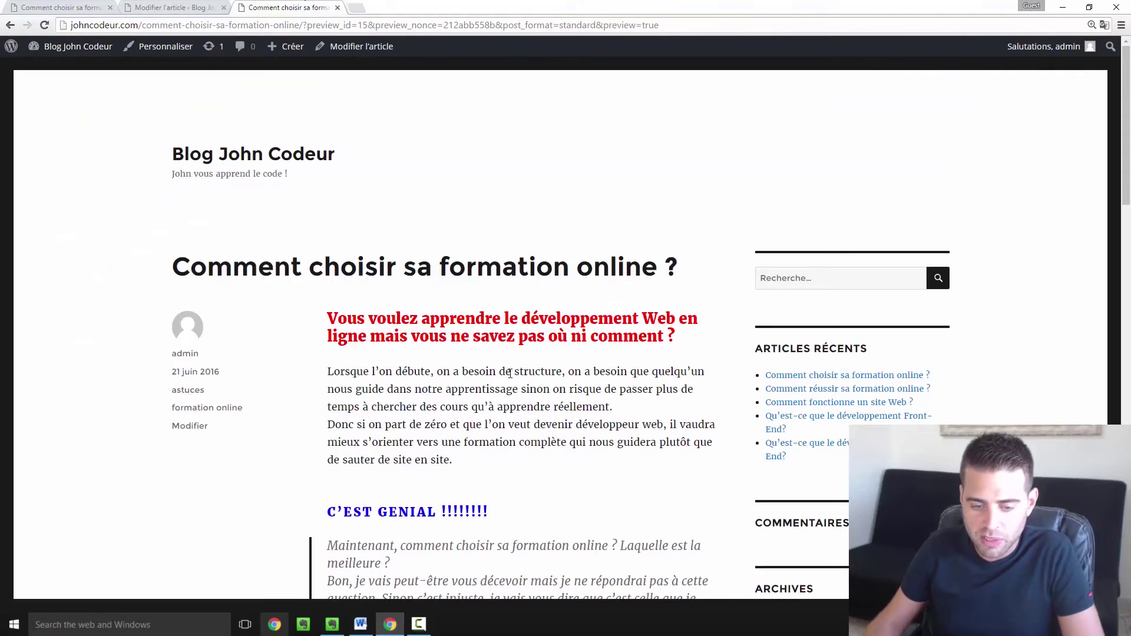
scroll(488, 424, "down", 2)
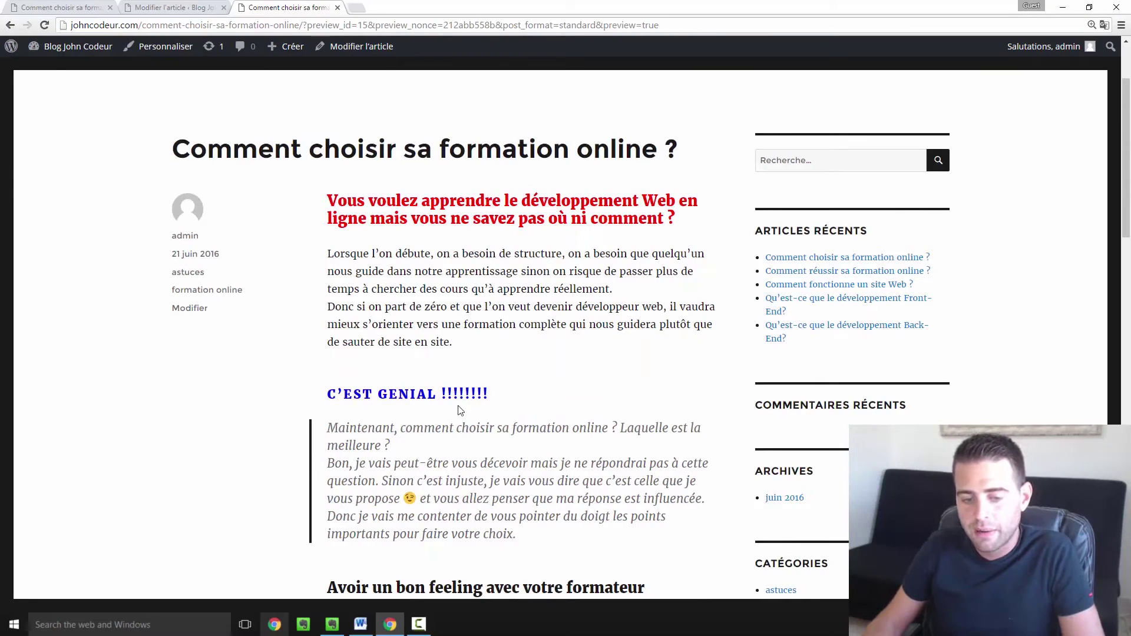
Return to the article editor and wrap the word "Lorsque" in strong tags in the HTML source
left_click(200, 7)
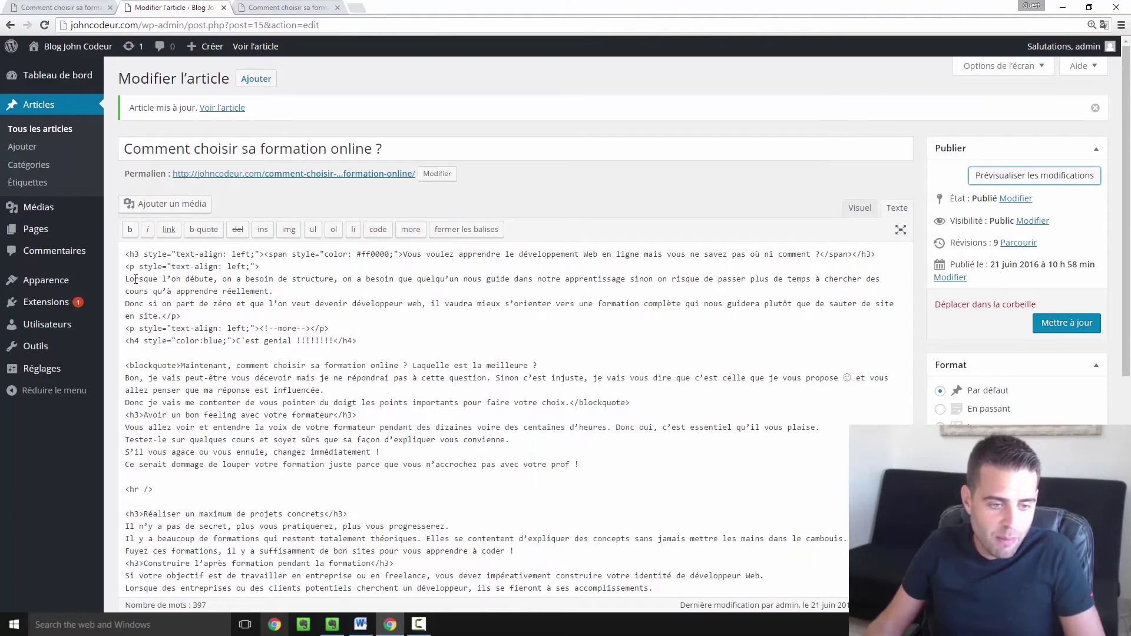
left_click_drag(128, 278, 160, 278)
left_click(132, 233)
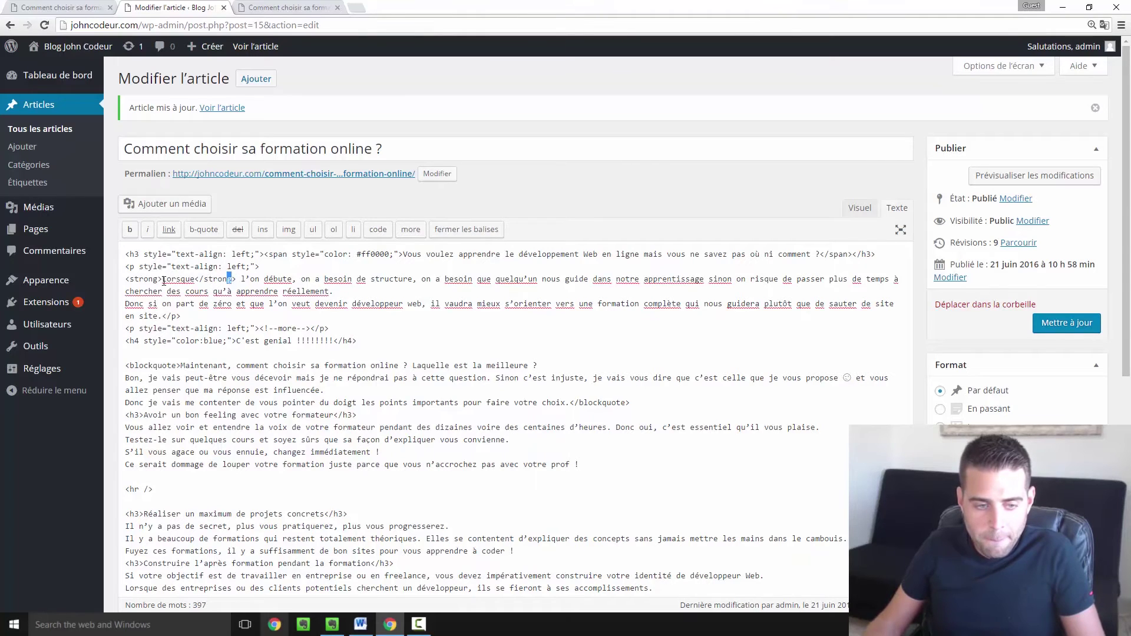
left_click_drag(235, 278, 125, 279)
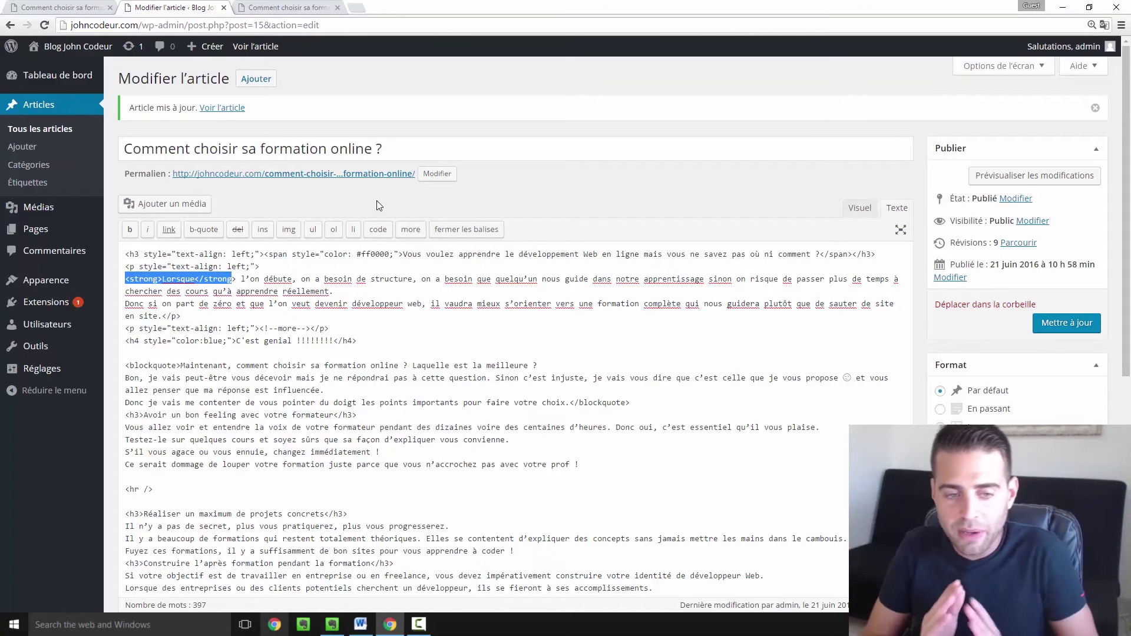
Switch the content back to the visual view and update the article
left_click(853, 208)
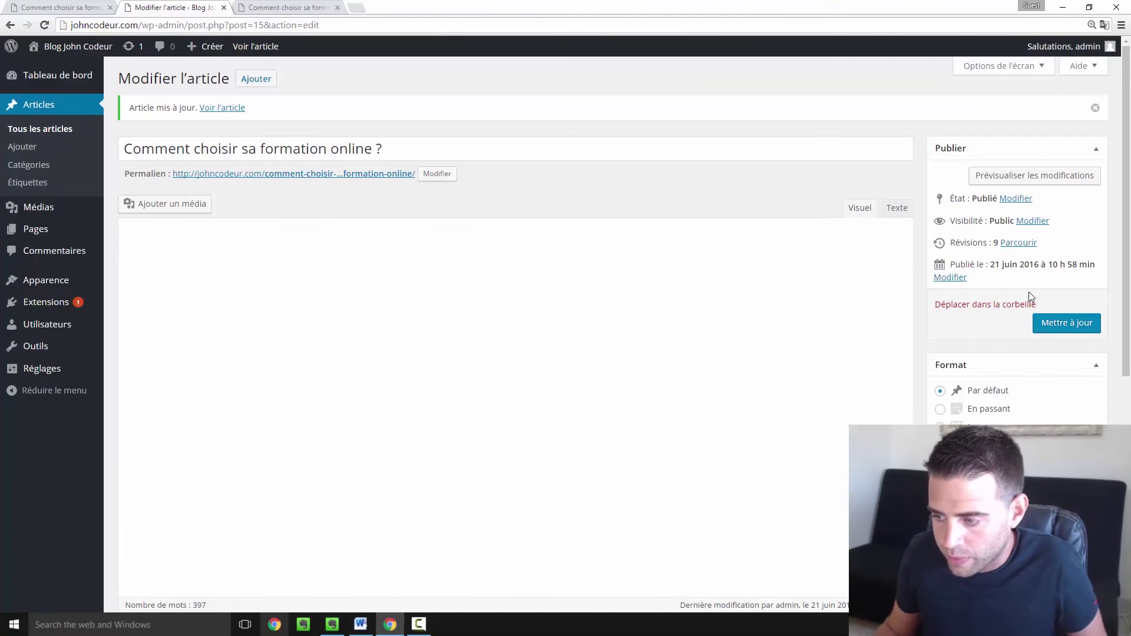
left_click(1056, 317)
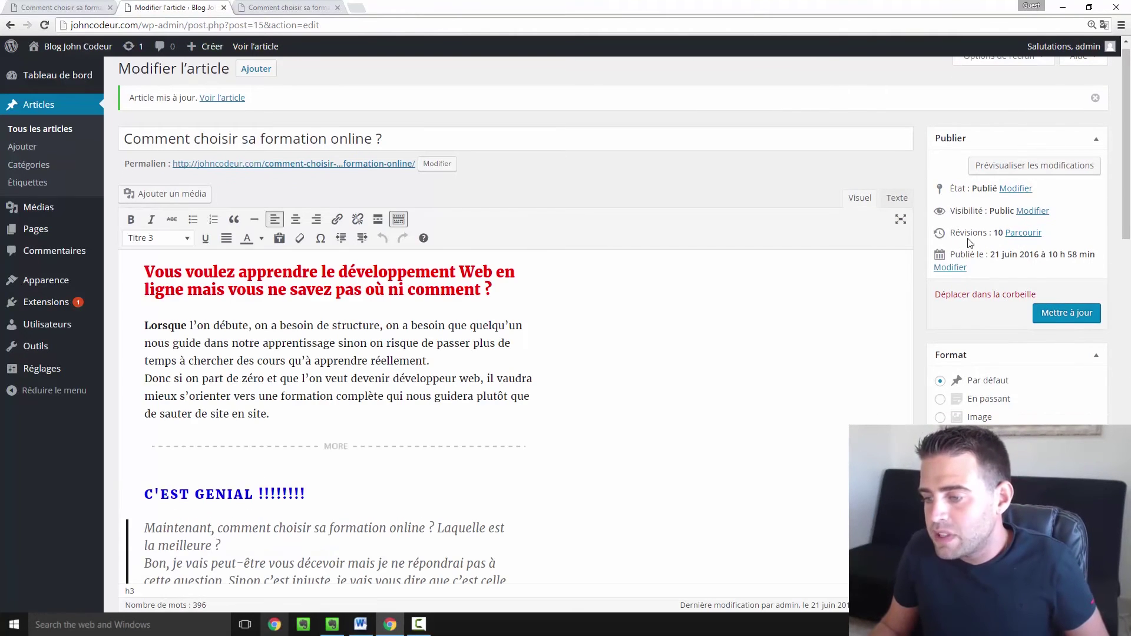
Open the article's revision comparison and examine the differences in the "Lorsque" paragraph and the h4 heading
left_click(1026, 234)
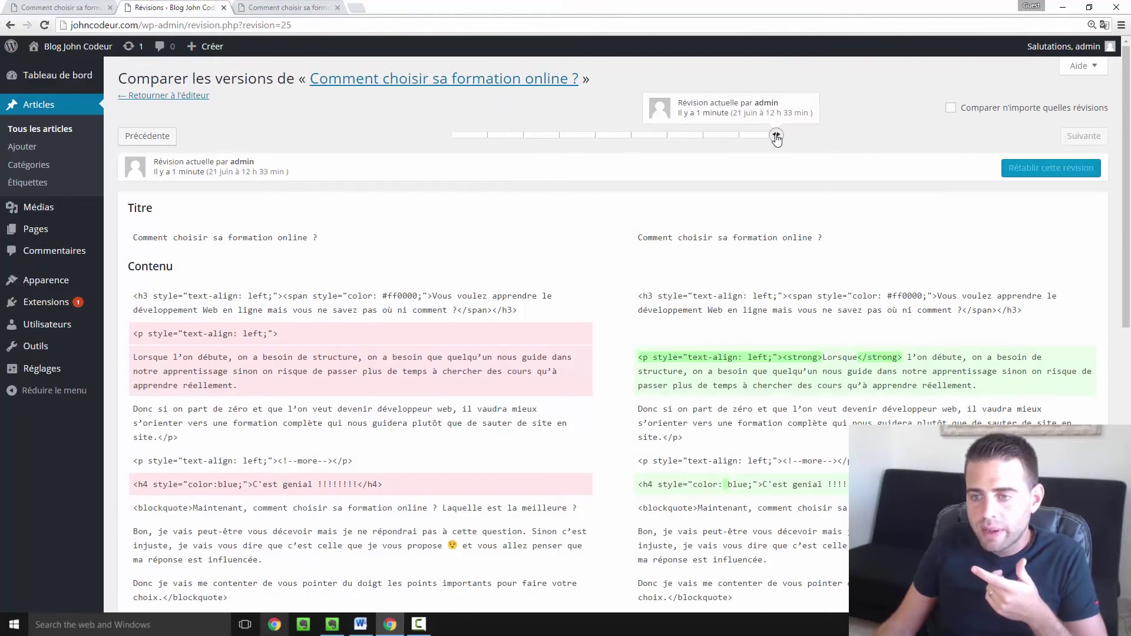
mouse_move(775, 135)
left_mouse_down()
mouse_move(550, 137)
mouse_move(785, 138)
left_mouse_up()
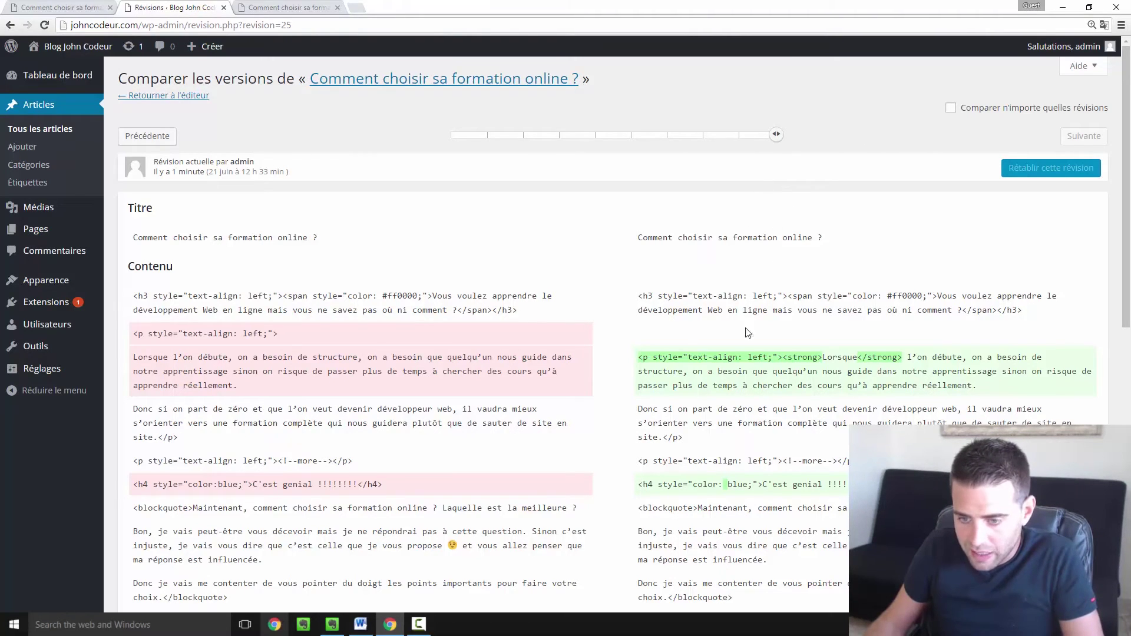
scroll(490, 337, "down", 1)
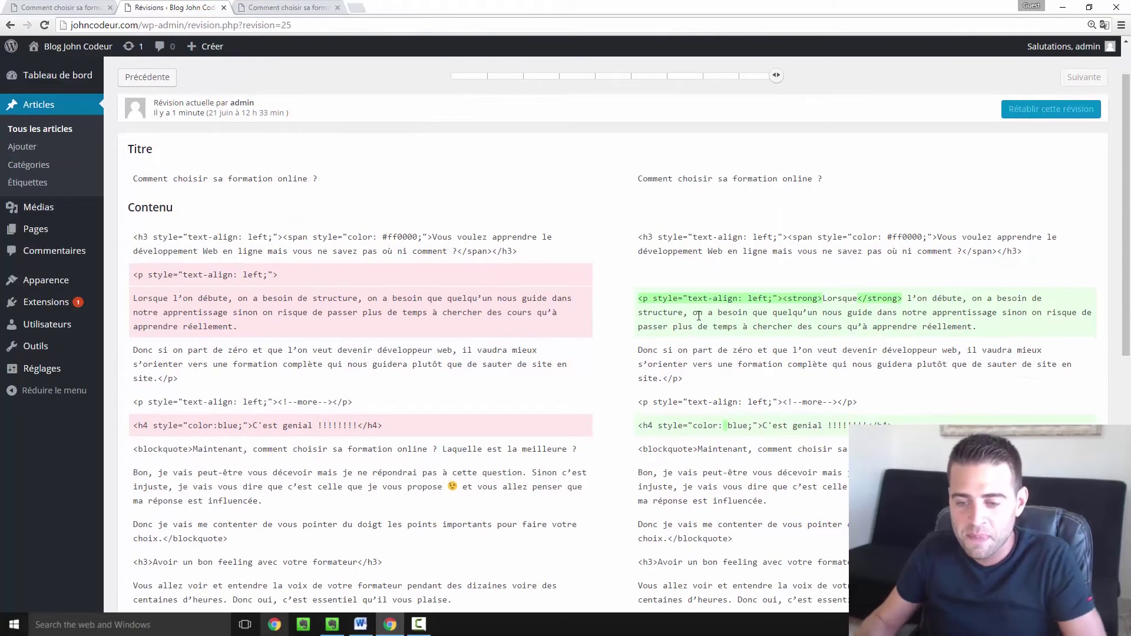
left_click_drag(641, 298, 858, 298)
left_click(862, 324)
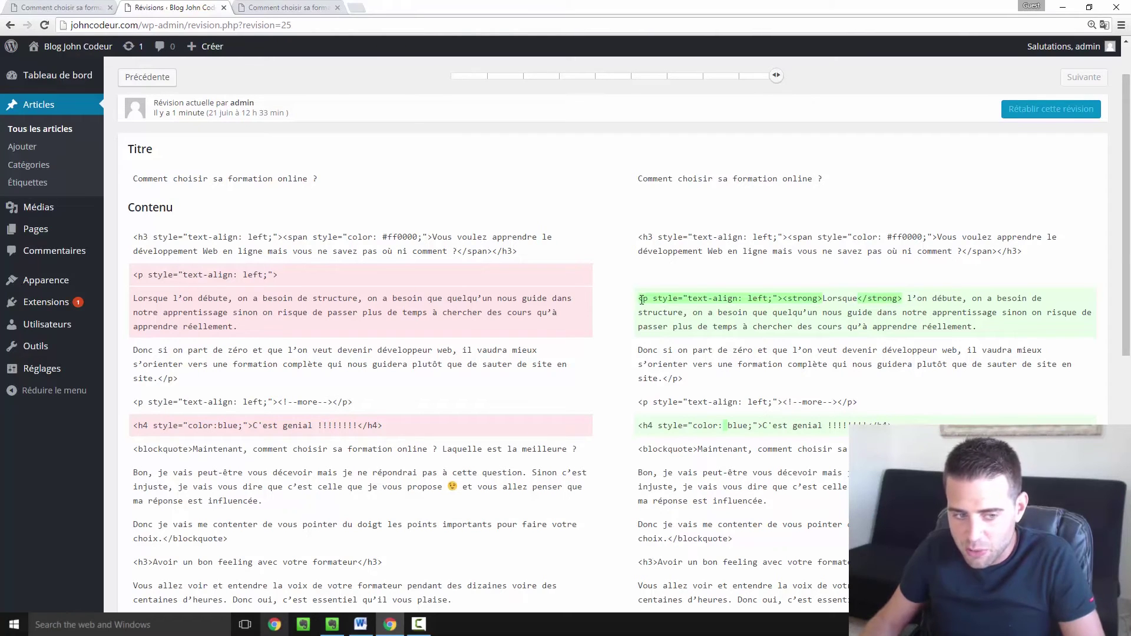
left_click_drag(642, 300, 682, 302)
left_click_drag(793, 298, 824, 299)
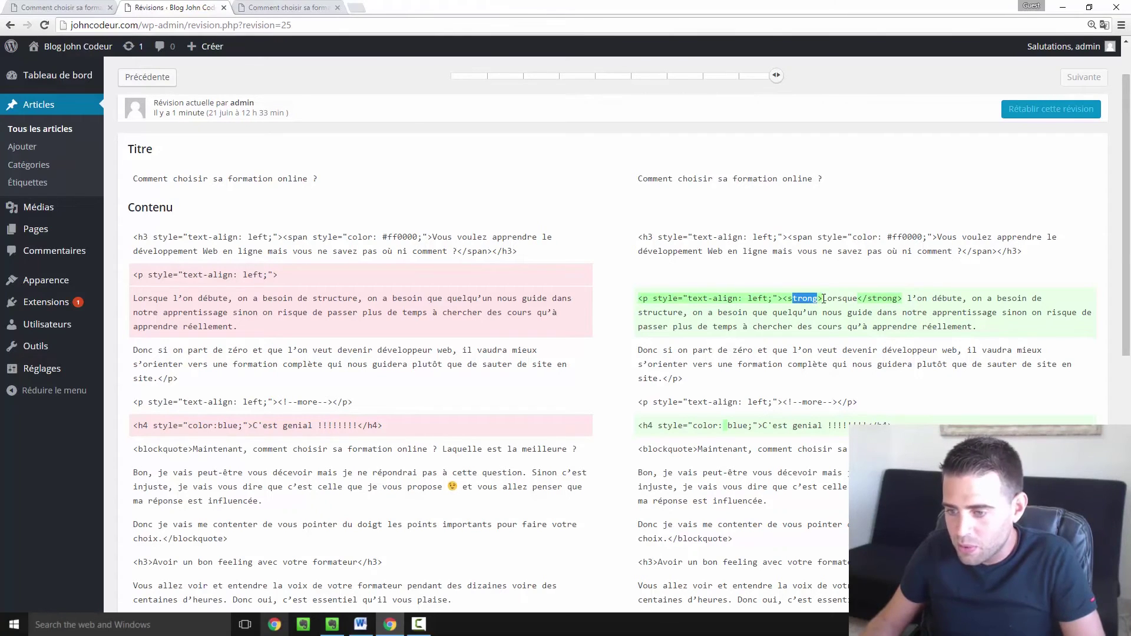
left_click(827, 301)
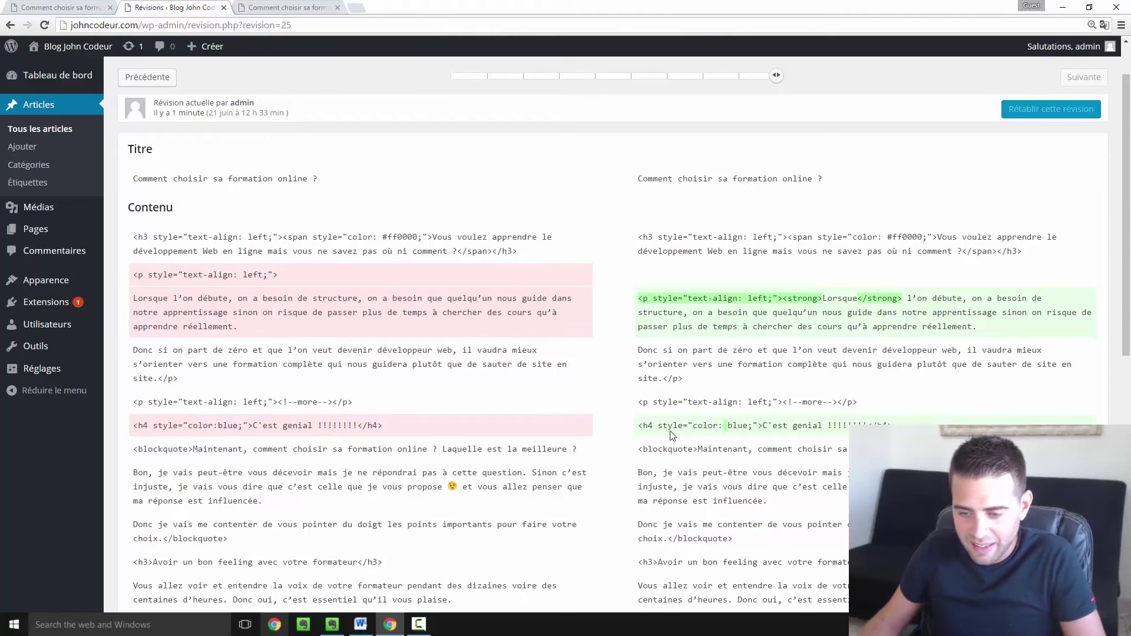
left_click_drag(663, 425, 815, 428)
Compare the preceding autosave and the 12 h 32 min revision, examining the changes to the opening heading
left_click(738, 78)
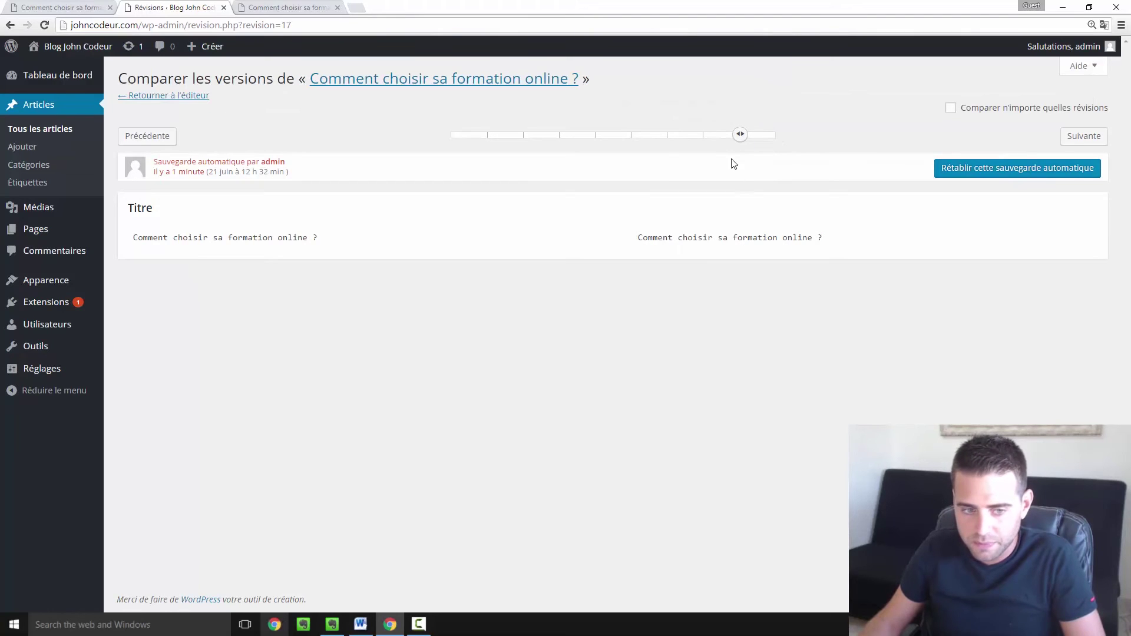
left_click(706, 136)
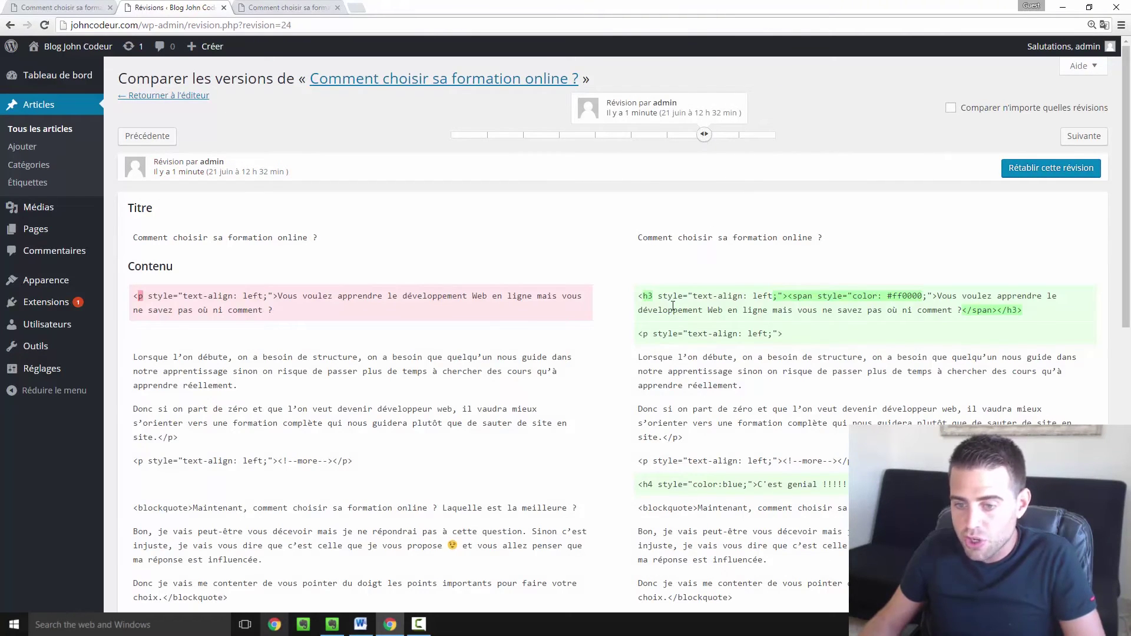
left_click_drag(648, 296, 798, 326)
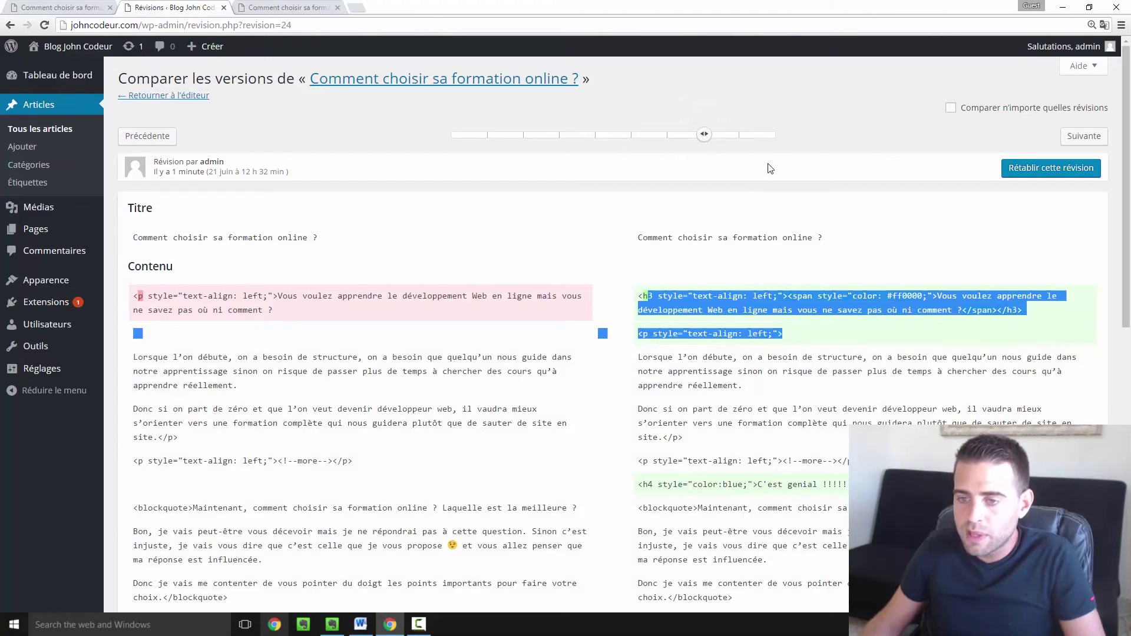
Go back to the revision of 21 juin à 12 h 28 min and restore it
left_click(745, 140)
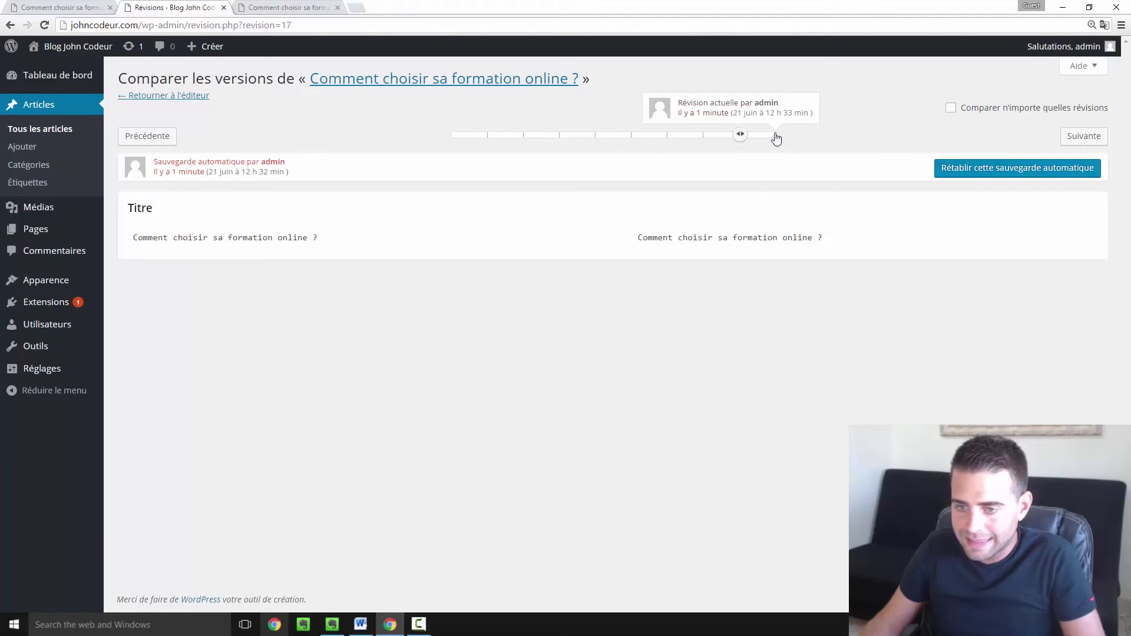
left_click(704, 138)
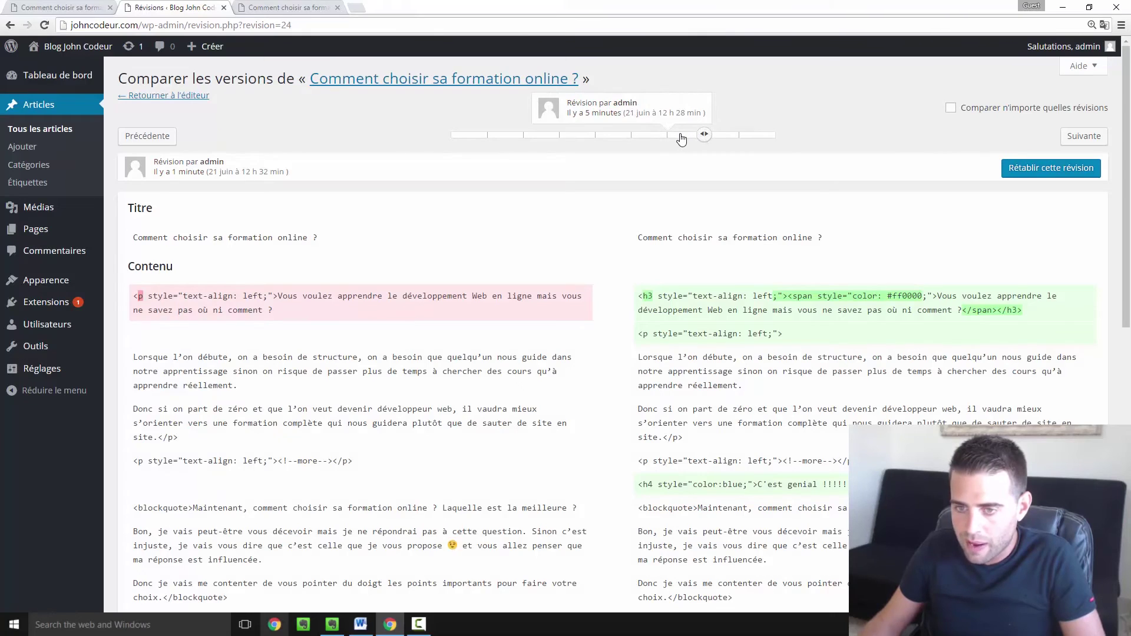
left_click(670, 138)
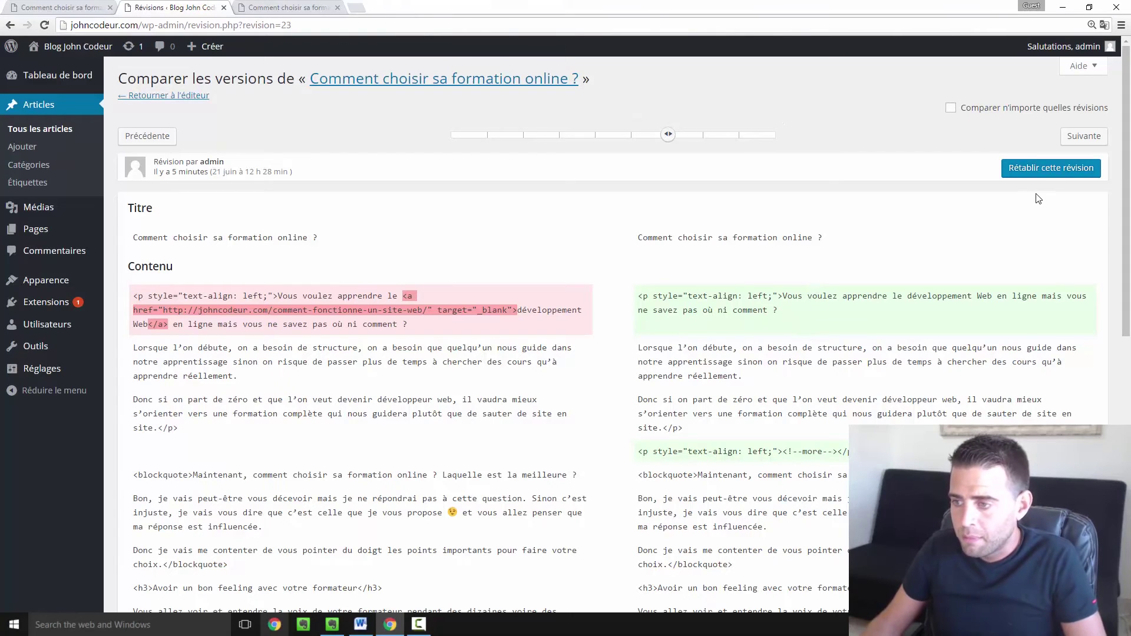
left_click(1027, 171)
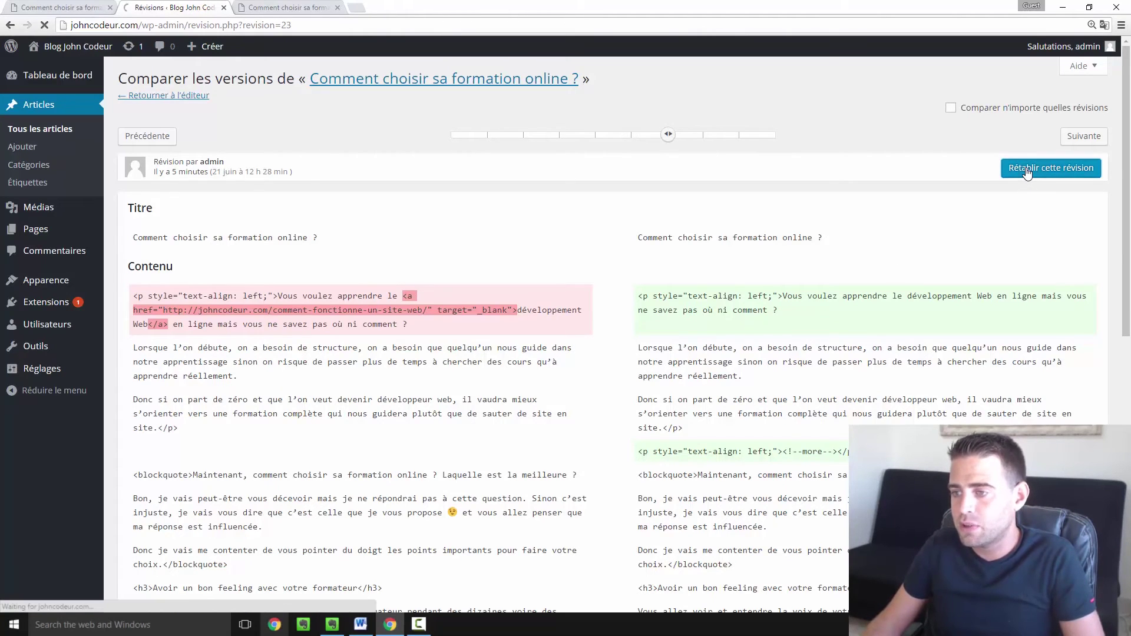
Load the article's public page at johncodeur.com/comment-choisir-sa-formation-online in the preview tab, without the preview parameters
left_click(313, 7)
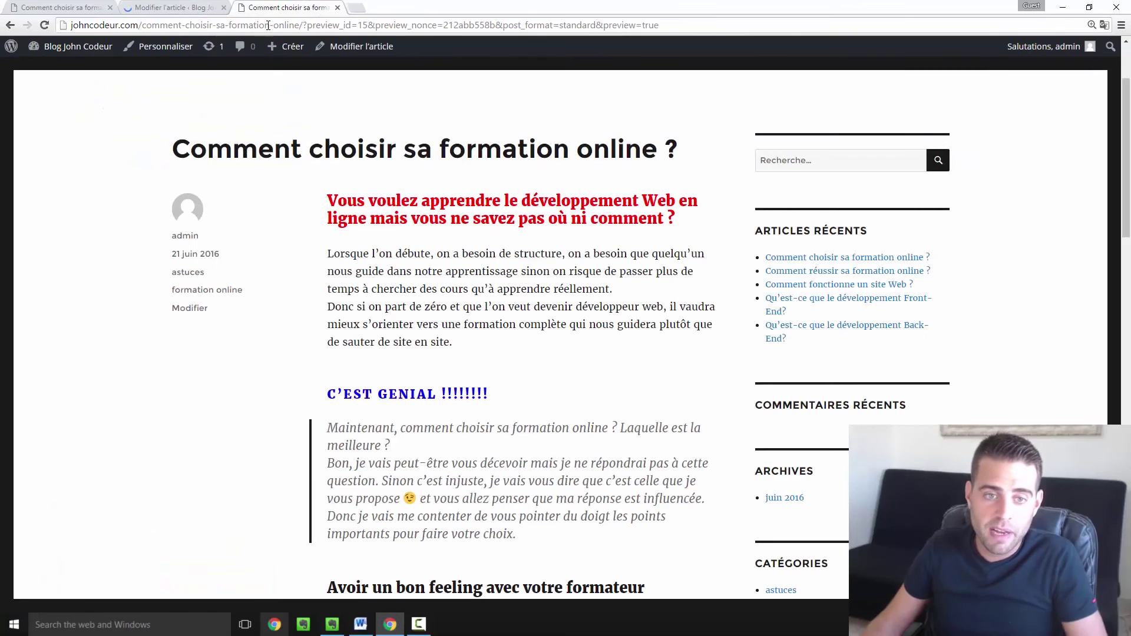
left_click_drag(299, 24, 886, 55)
key("BackSpace")
key("Return")
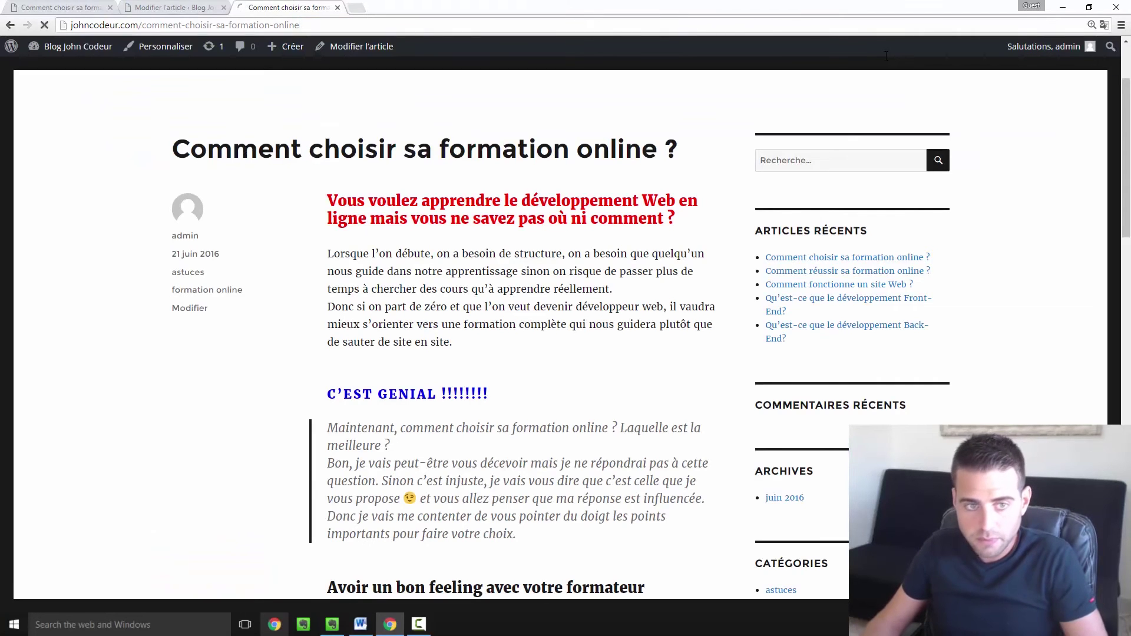
Check the restored text on the article's public page and return to the article's editing page
scroll(368, 336, "down", 2)
scroll(368, 336, "down", 1)
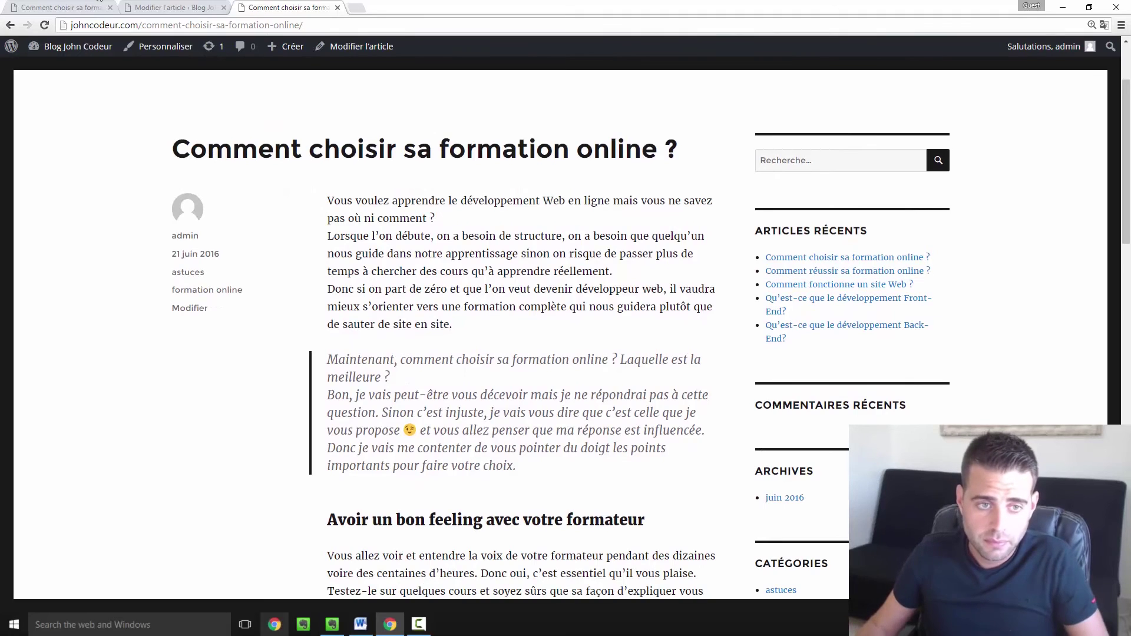
left_click(156, 6)
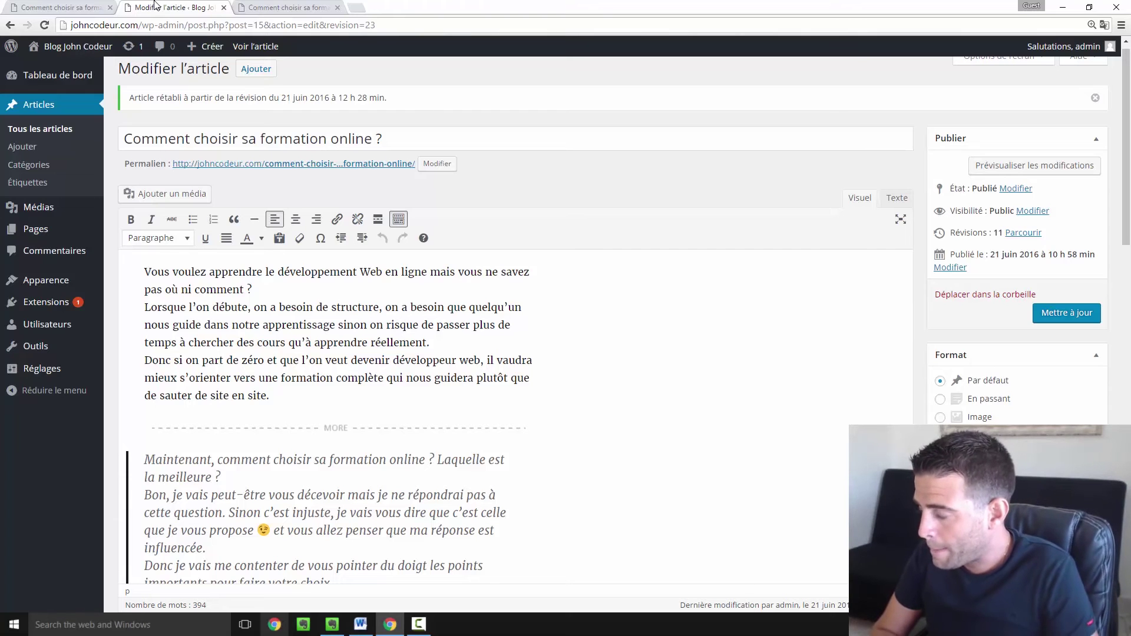
scroll(949, 95, "up", 1)
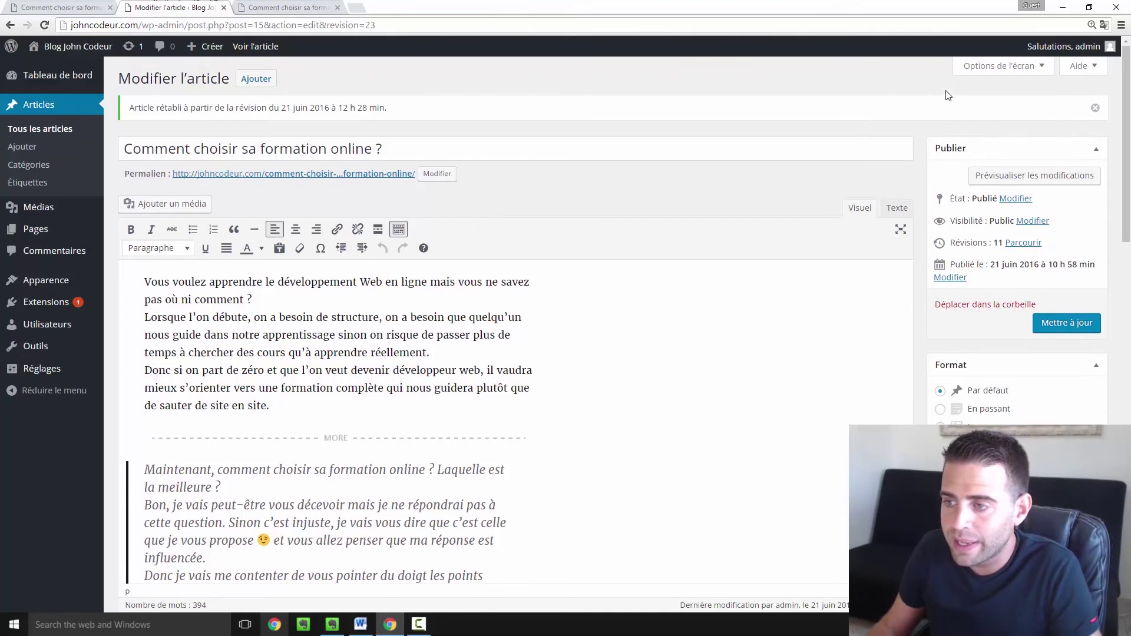
Look over the editing page's screen options, the article formats and the Révisions list below the article
left_click(1040, 74)
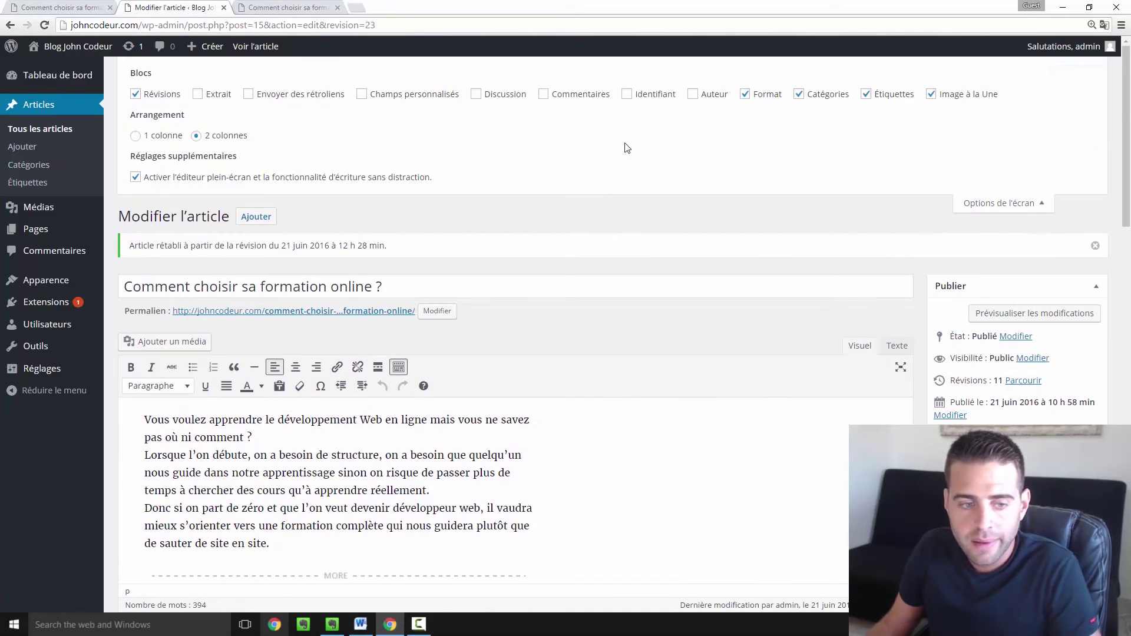
left_click(999, 204)
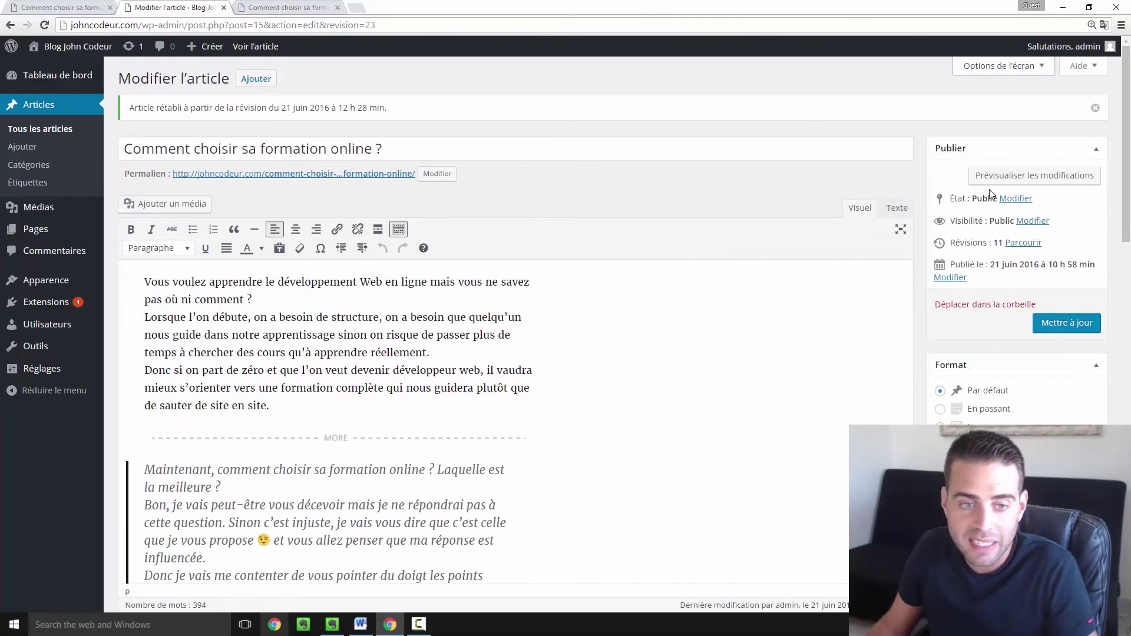
scroll(958, 201, "down", 5)
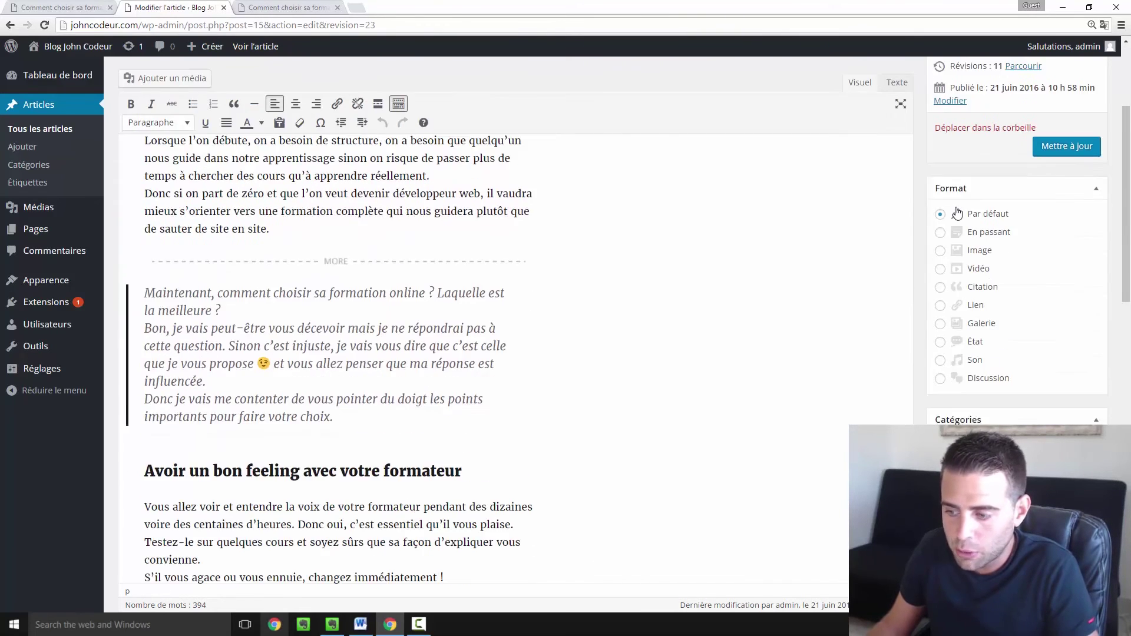
scroll(1000, 212, "down", 12)
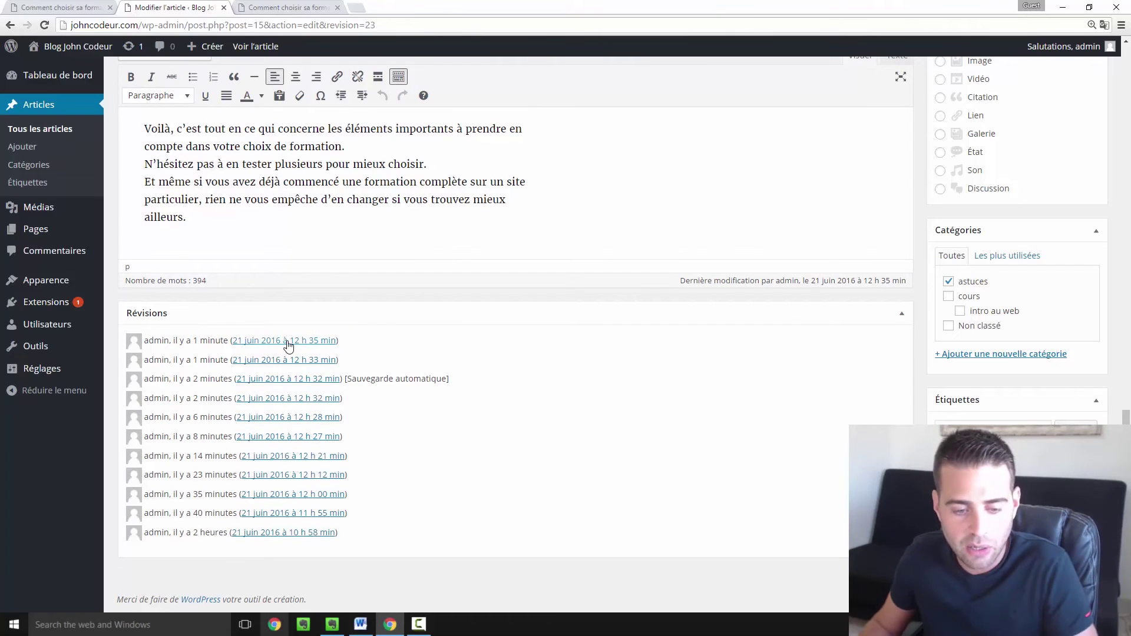
scroll(500, 365, "up", 10)
scroll(538, 326, "up", 5)
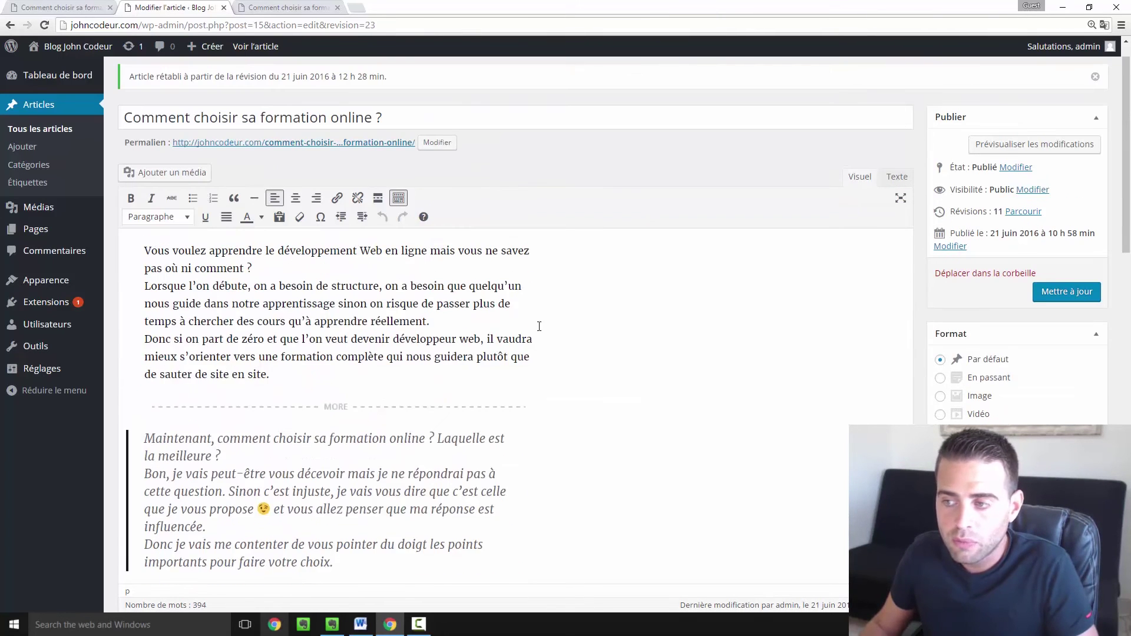
Hide the Révisions block and show the Commentaires block on the editing page, checking the area below the article
scroll(877, 148, "up", 1)
left_click(982, 70)
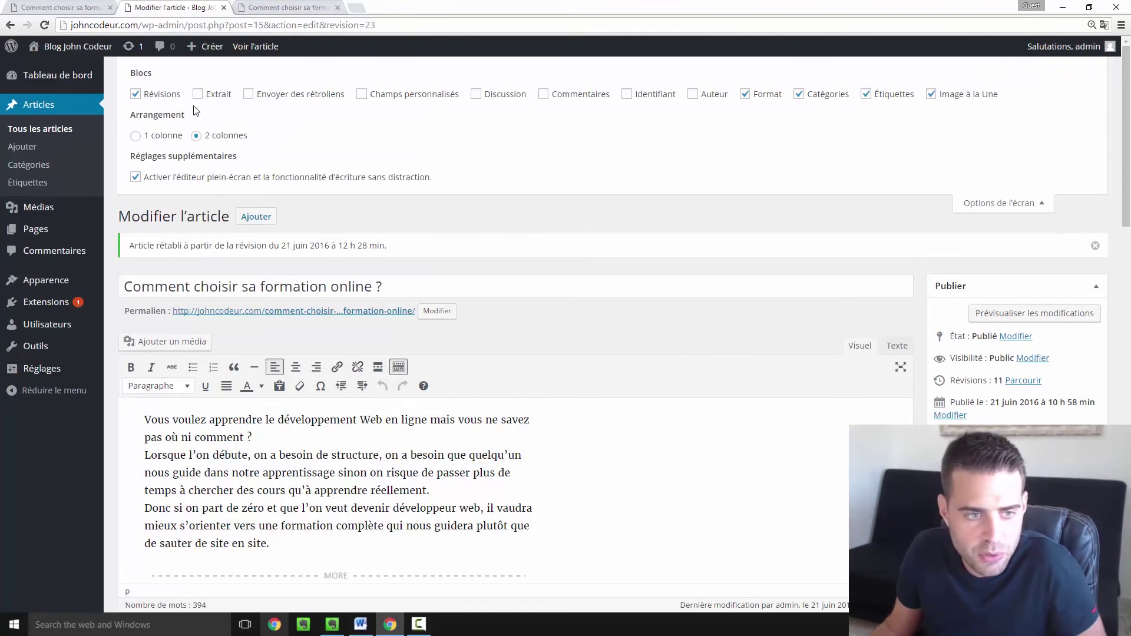
left_click(135, 97)
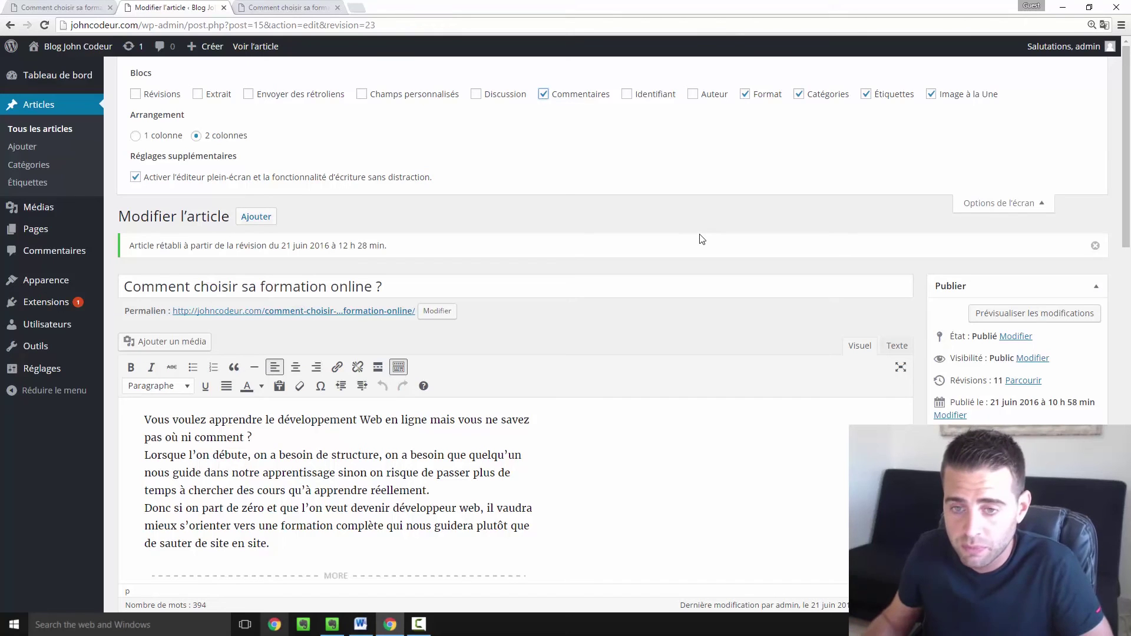
scroll(790, 253, "down", 15)
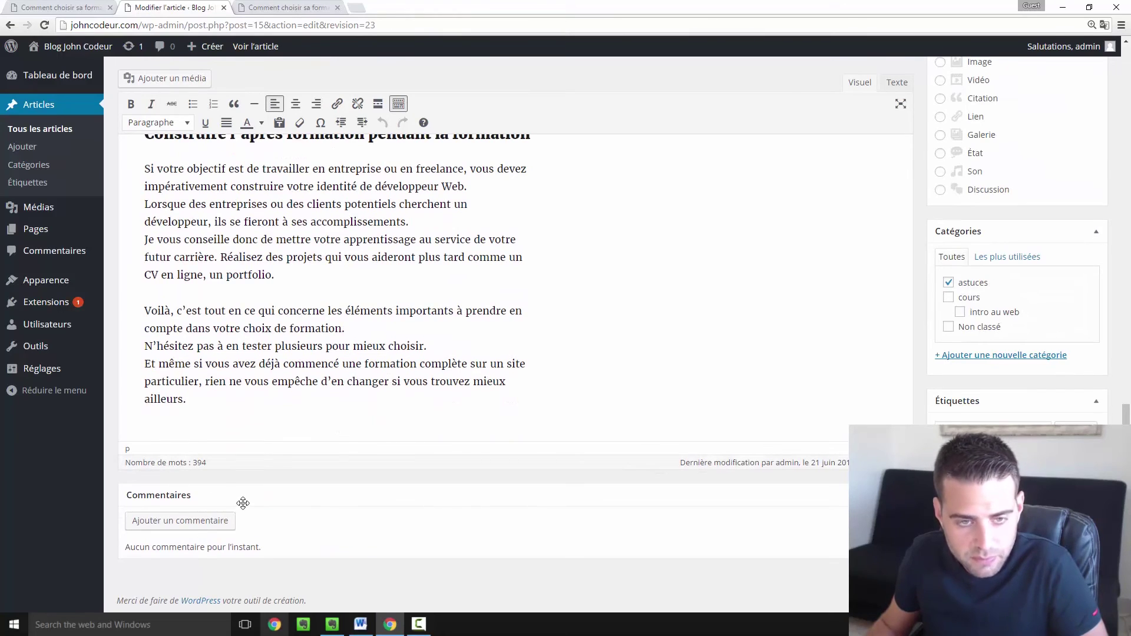
scroll(240, 505, "up", 15)
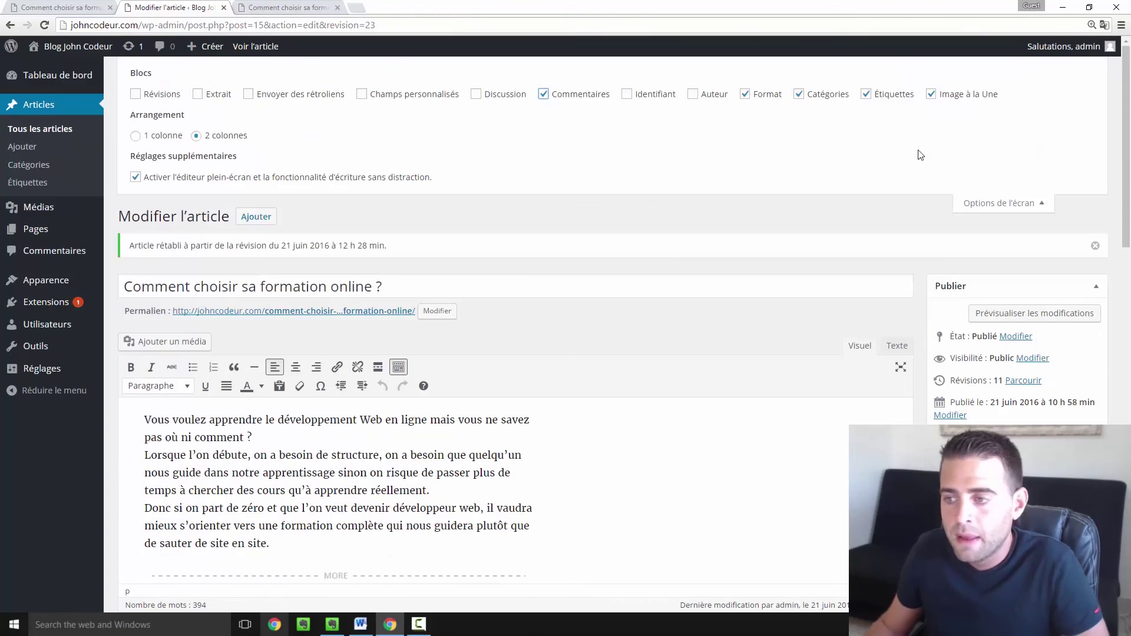
left_click(1002, 202)
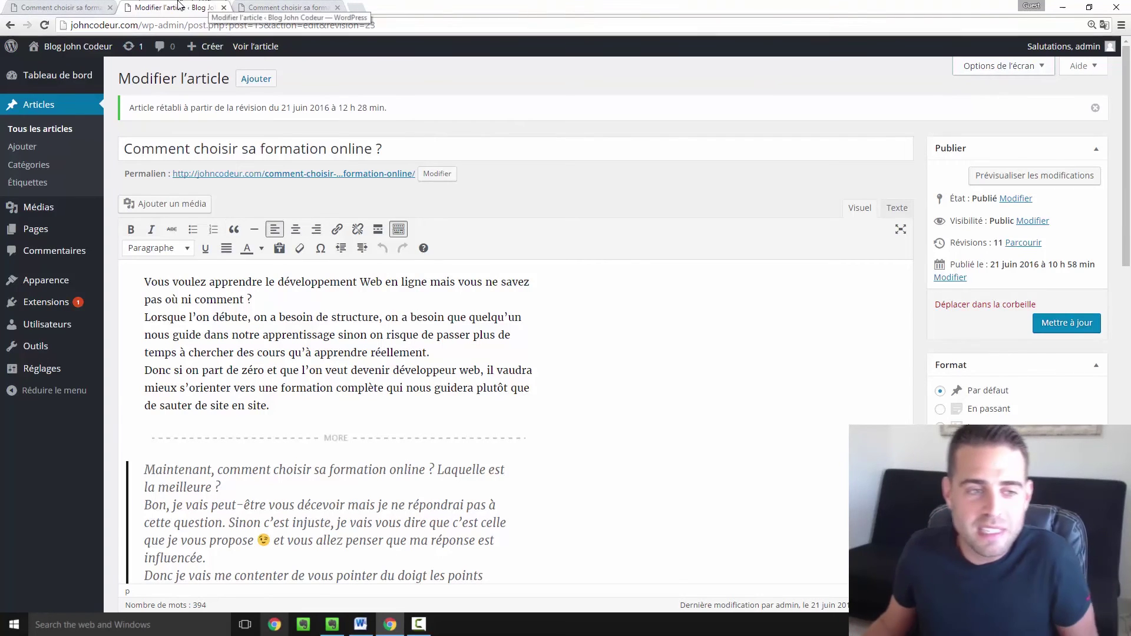
Load the blog home page johncodeur.com in the first browser tab and compare how the articles are shortened there
left_click(75, 7)
scroll(167, 73, "up", 2)
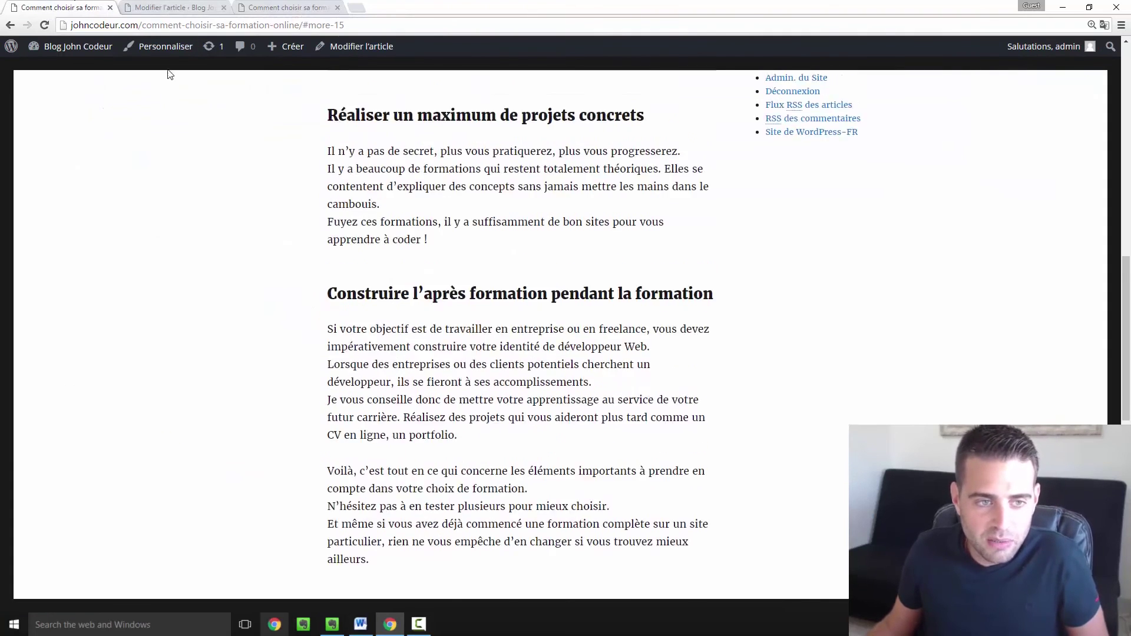
left_click_drag(142, 24, 483, 24)
key("BackSpace")
key("Return")
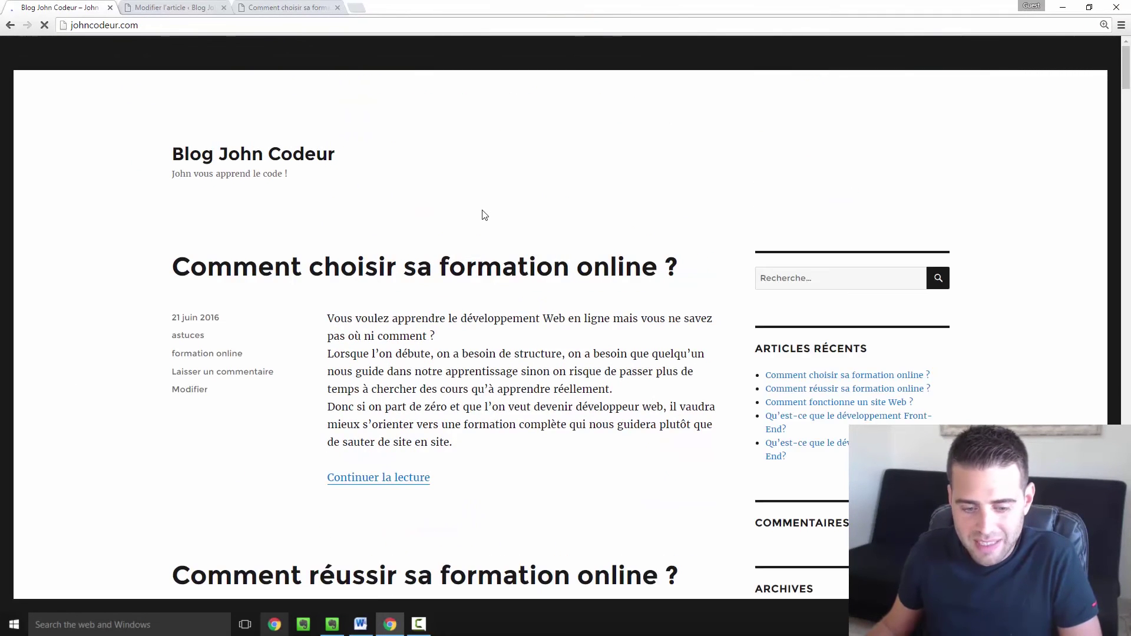
scroll(419, 377, "down", 2)
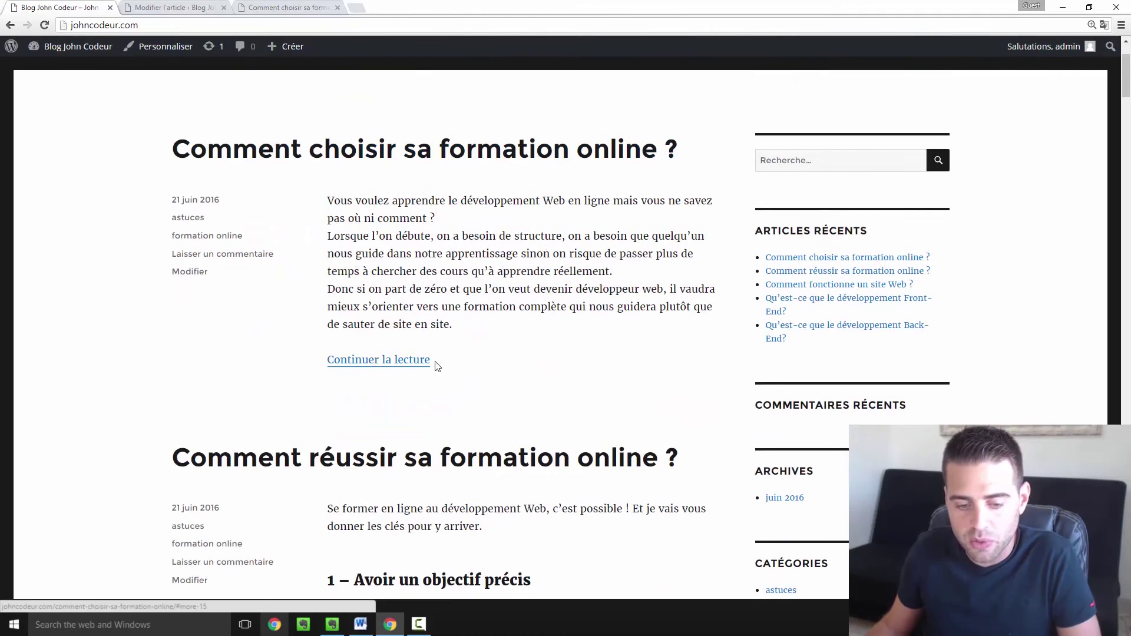
scroll(442, 359, "down", 5)
scroll(479, 315, "down", 5)
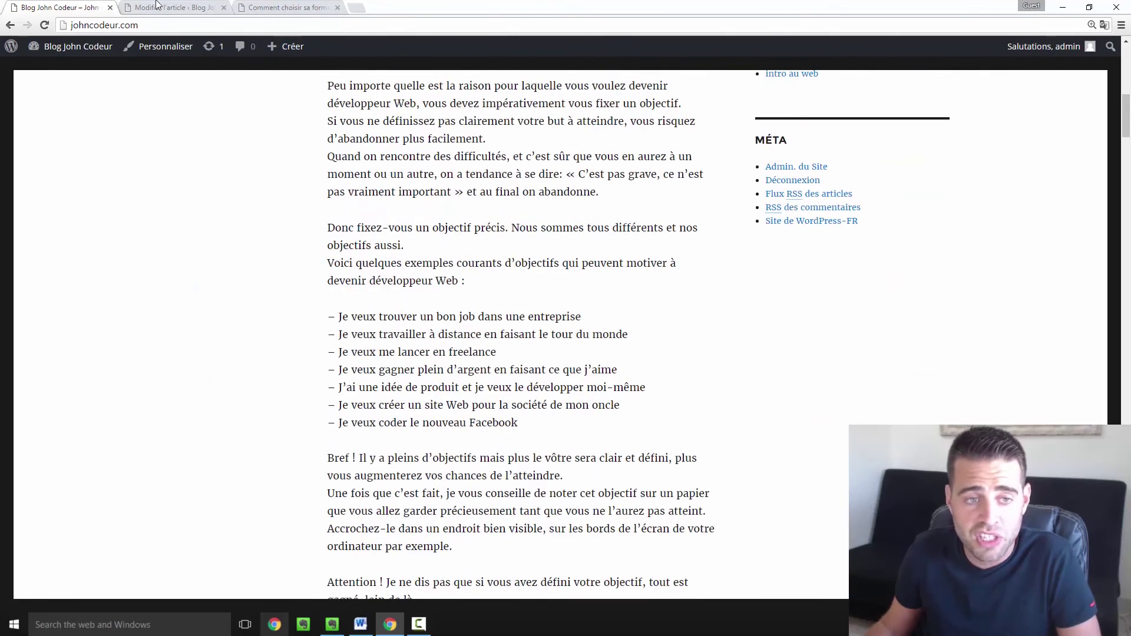
Close the tab with the article's public page and update the restored article "Comment choisir sa formation online ?"
left_click(279, 6)
left_click(200, 6)
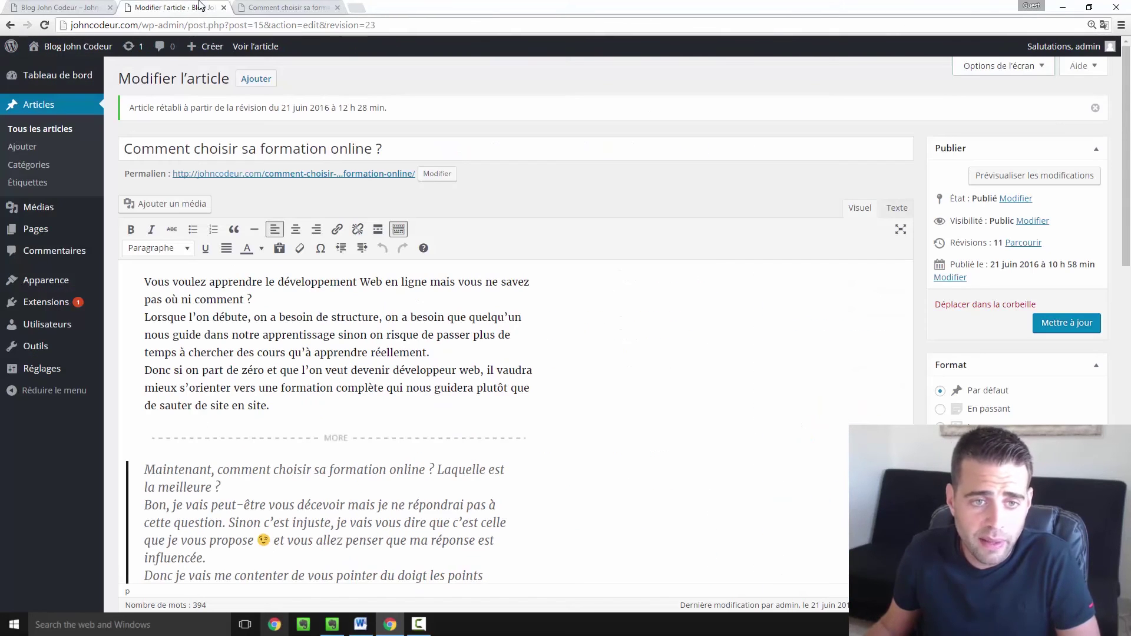
left_click(338, 8)
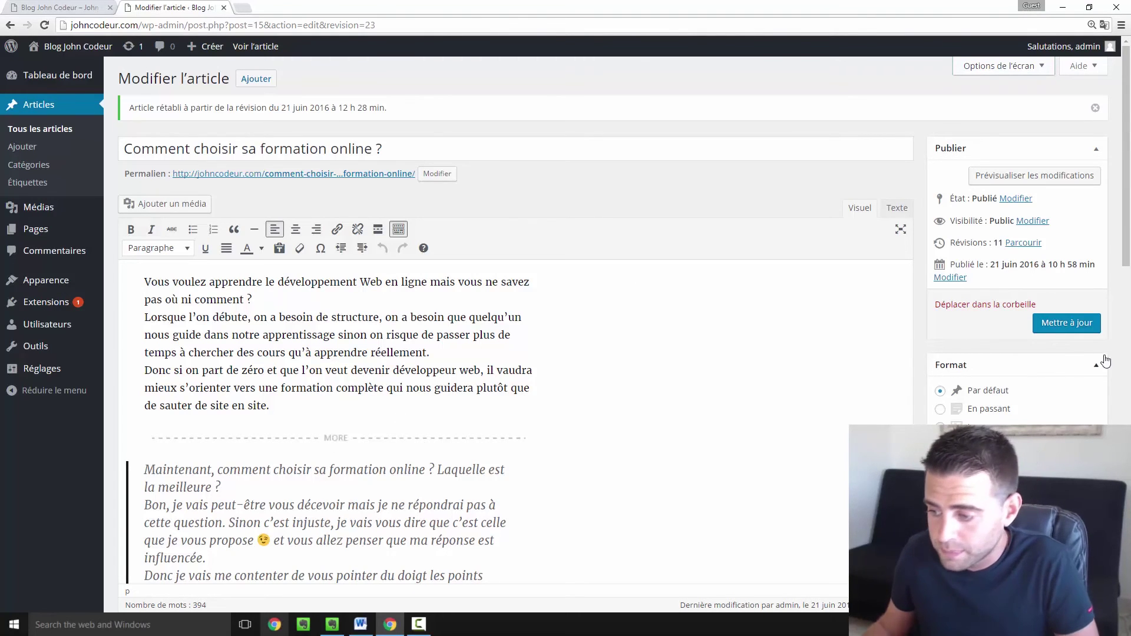
left_click(1066, 323)
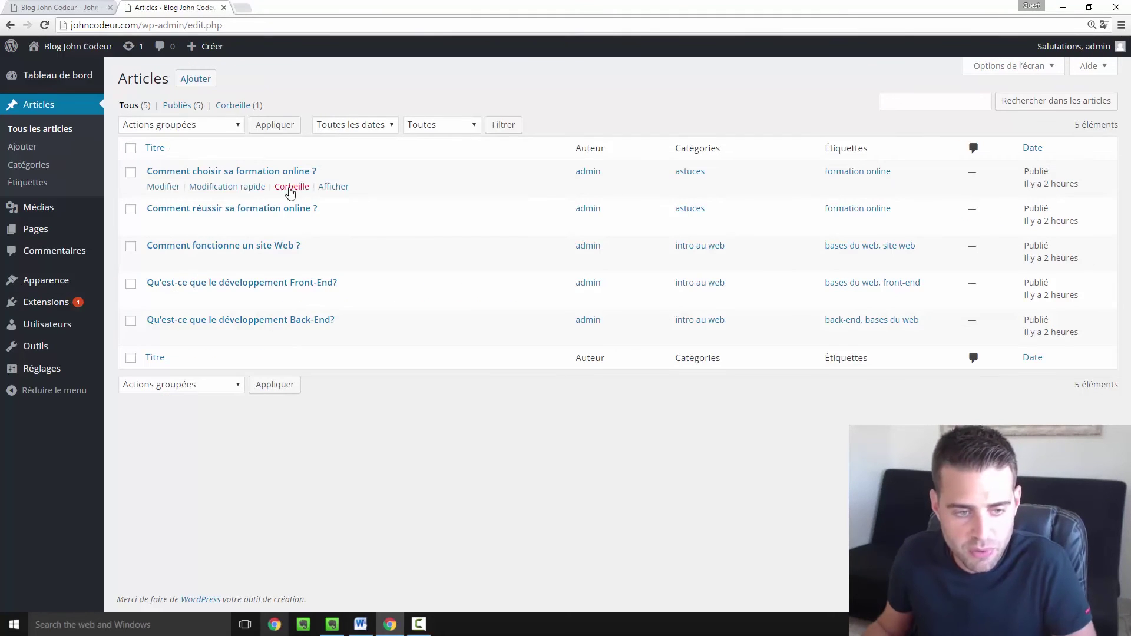
From the list of all articles, open the four from "Comment réussir sa formation online ?" to "Qu'est-ce que le développement Back-End?" for editing in separate new tabs
right_click(228, 209)
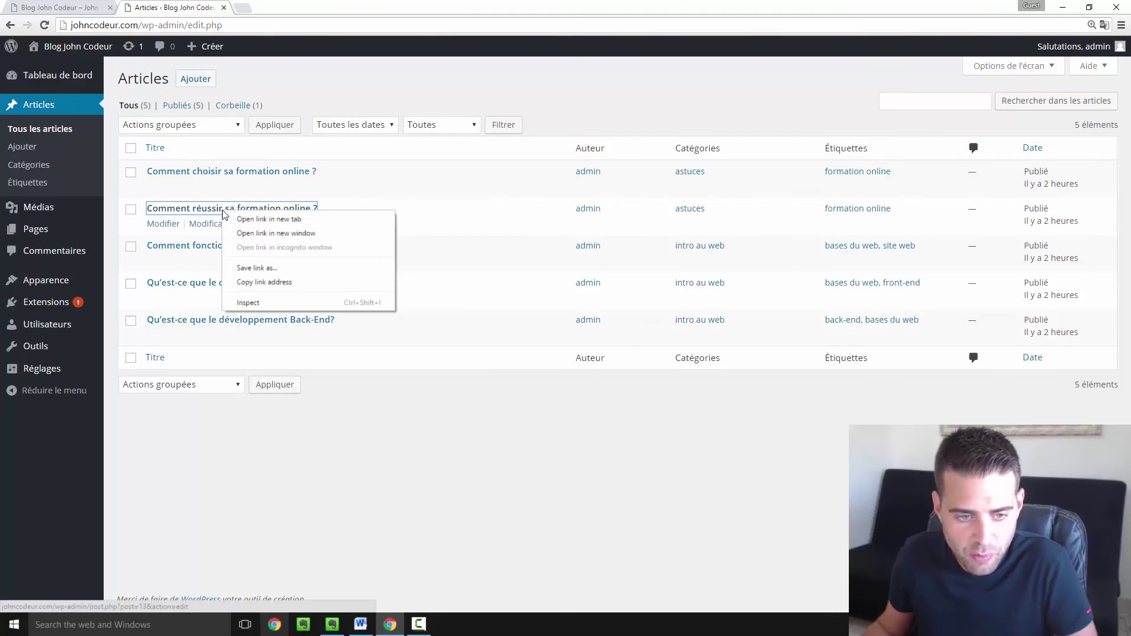
left_click(274, 220)
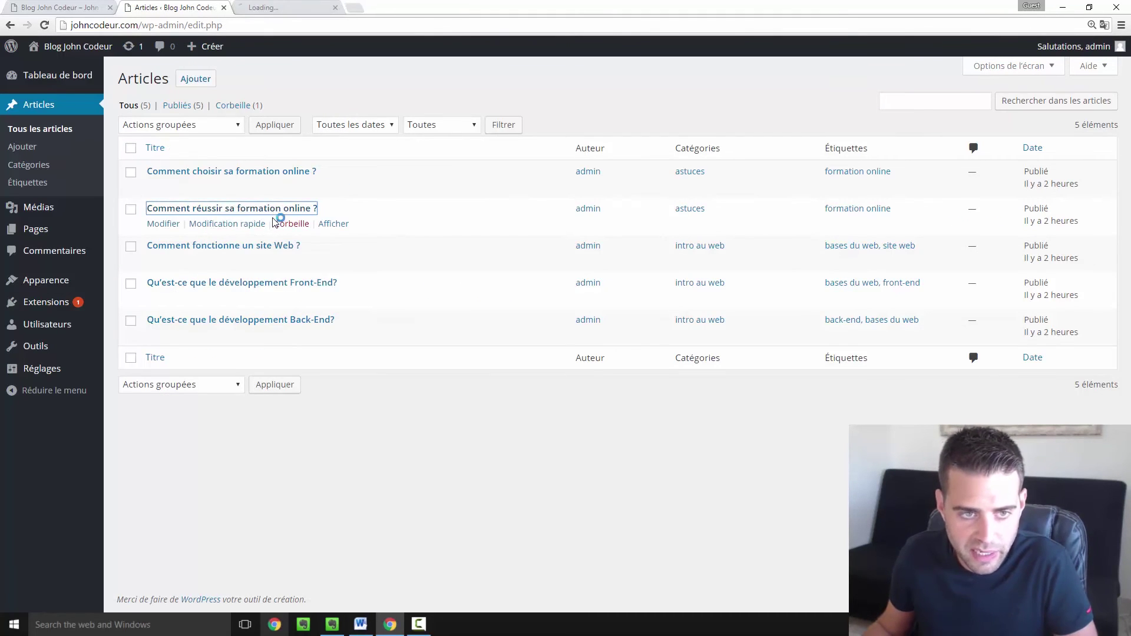
right_click(241, 246)
left_click(272, 255)
right_click(255, 283)
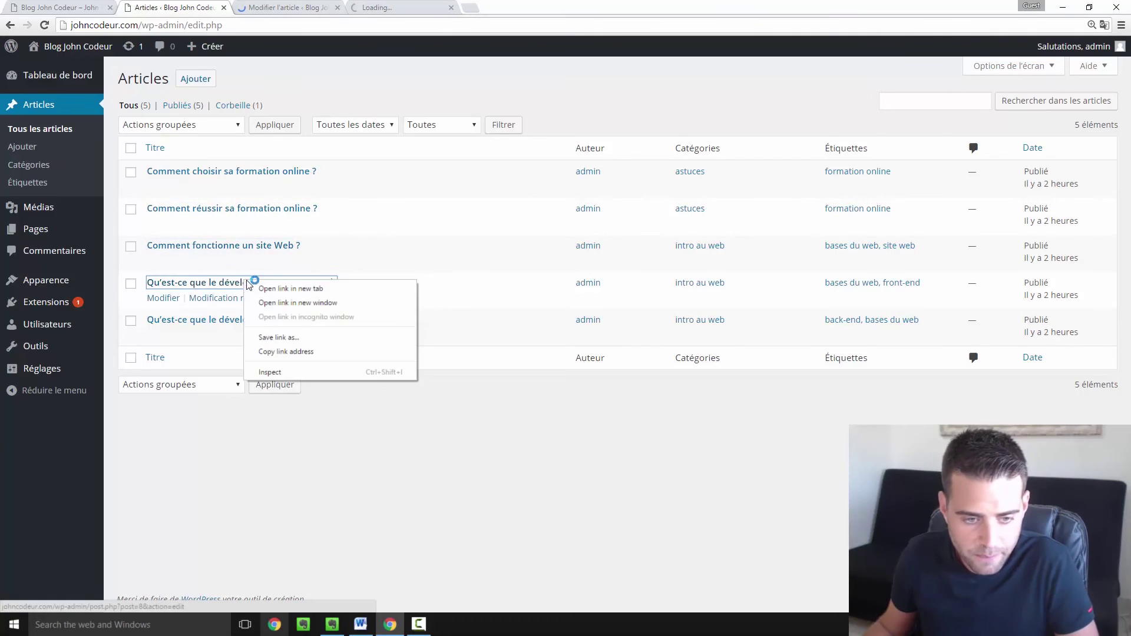
left_click(268, 291)
right_click(250, 321)
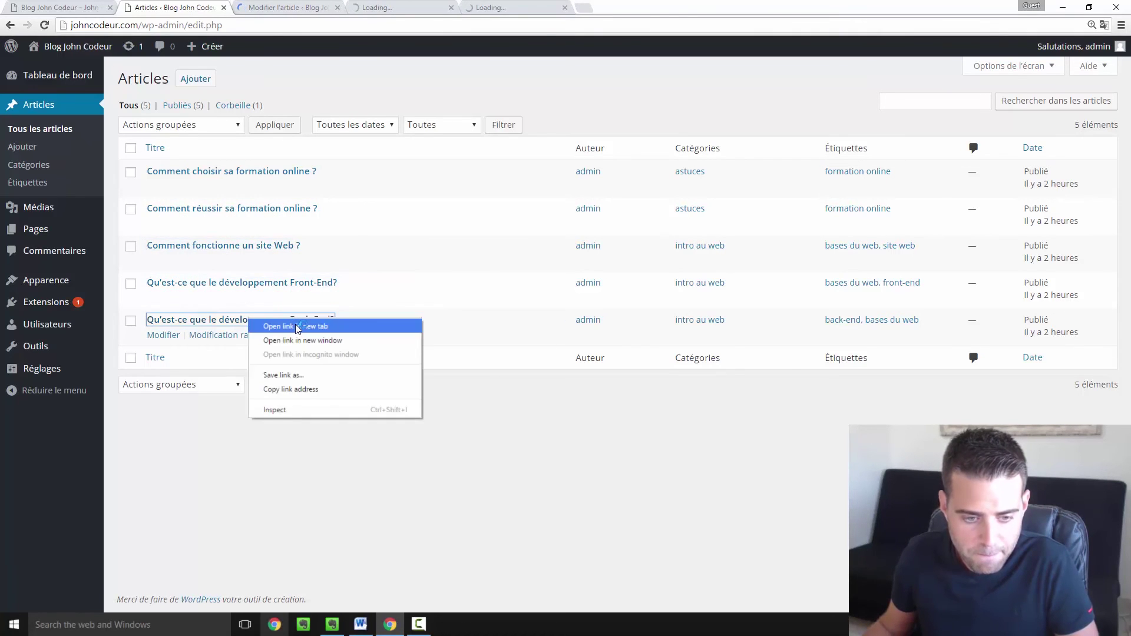
left_click(271, 328)
In "Comment réussir sa formation online ?", insert a Read More break after the introduction and update the article
left_click(259, 5)
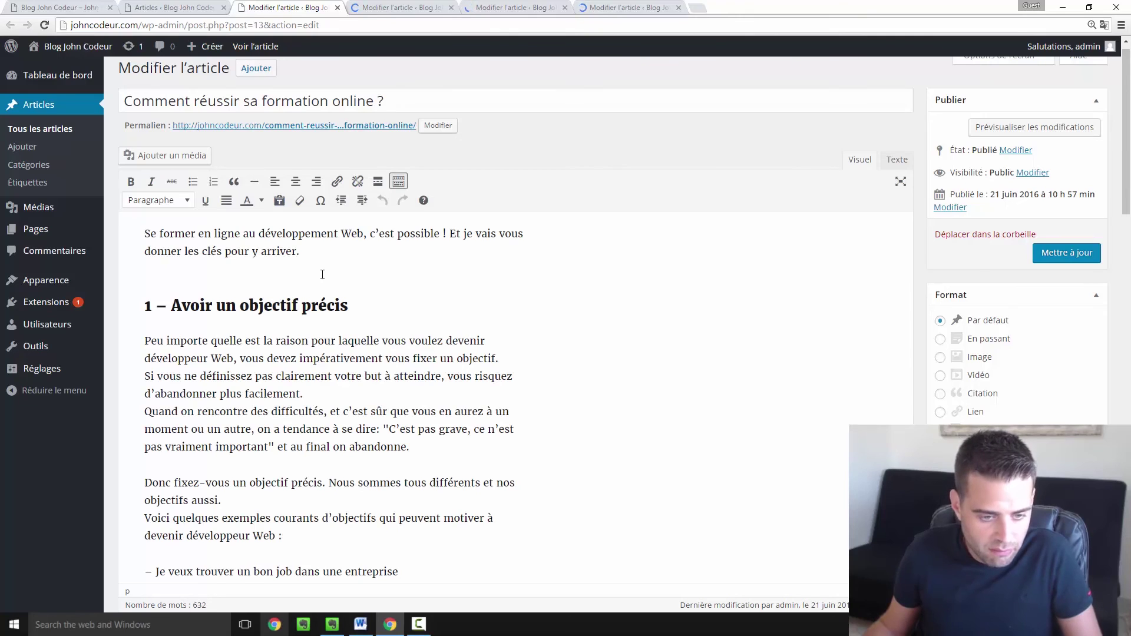
left_click(349, 245)
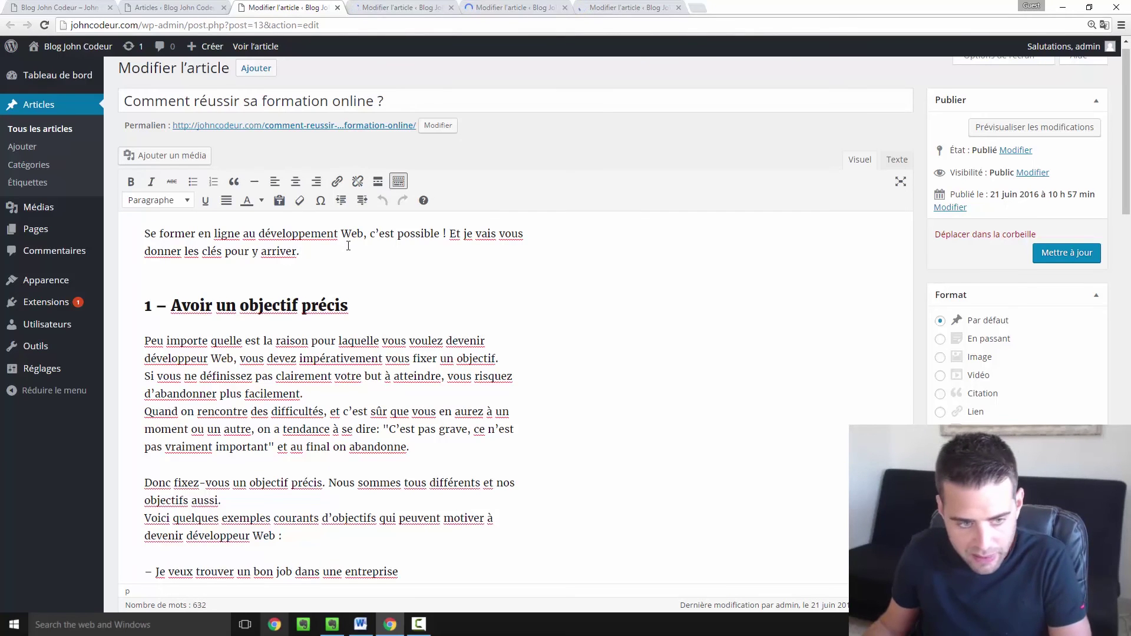
key("Return")
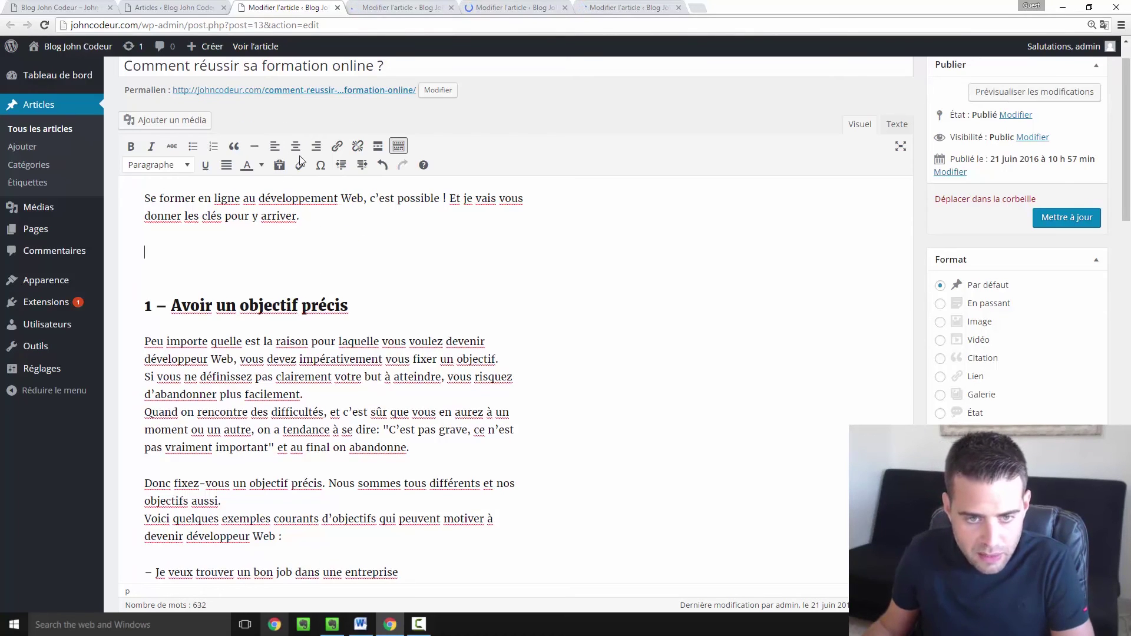
left_click(380, 150)
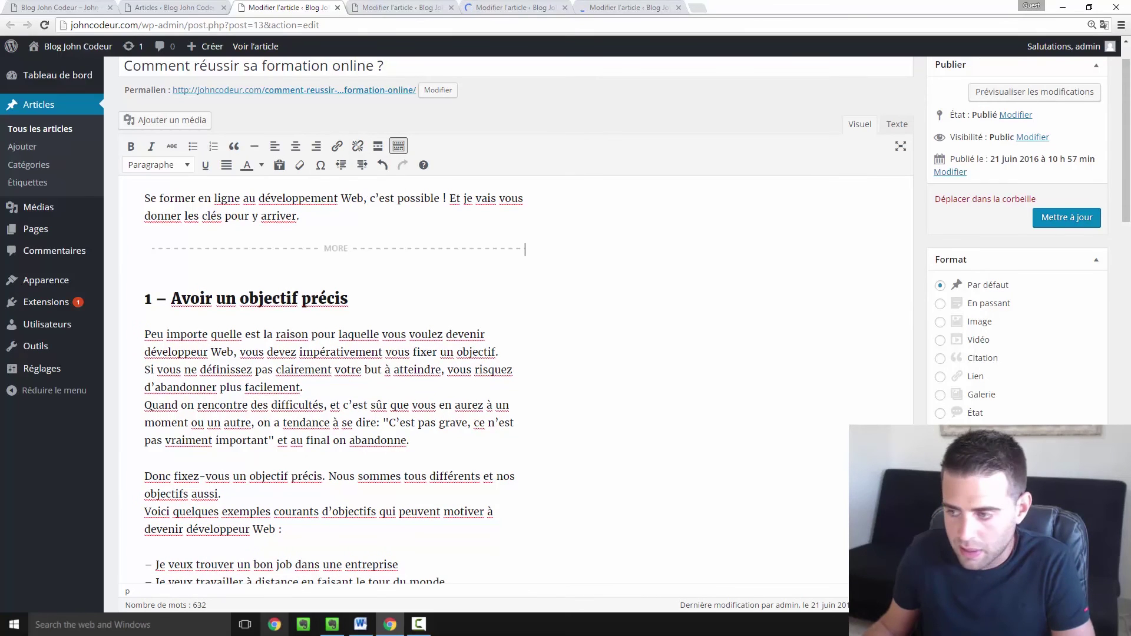
left_click(1065, 218)
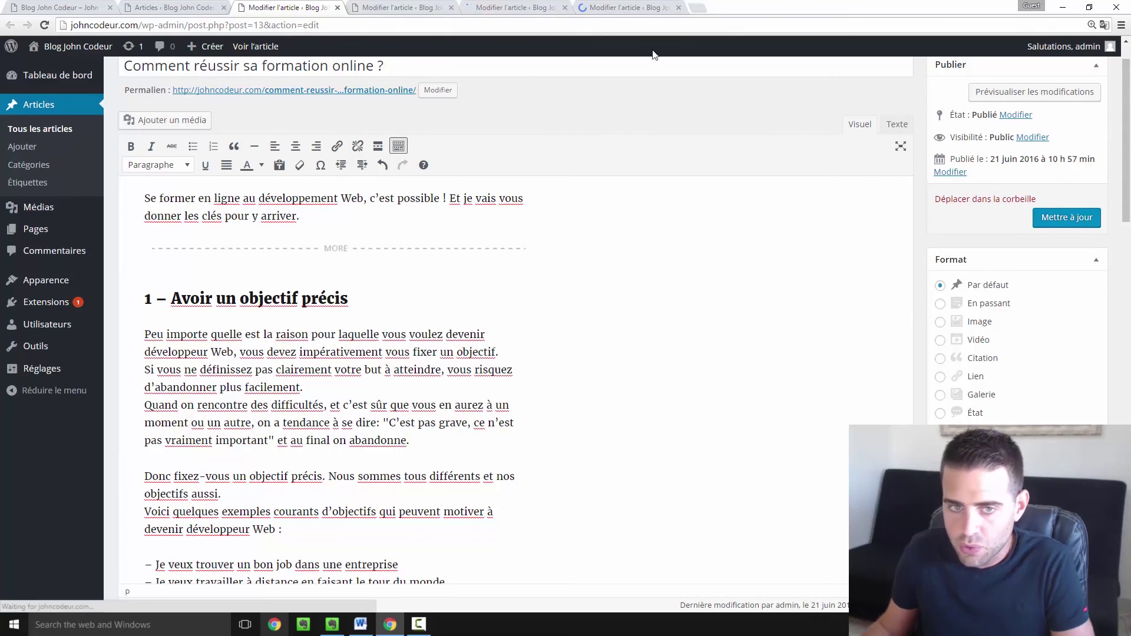
In "Comment fonctionne un site Web ?", insert a Read More break before the heading on client-server communication and update the article
left_click(413, 7)
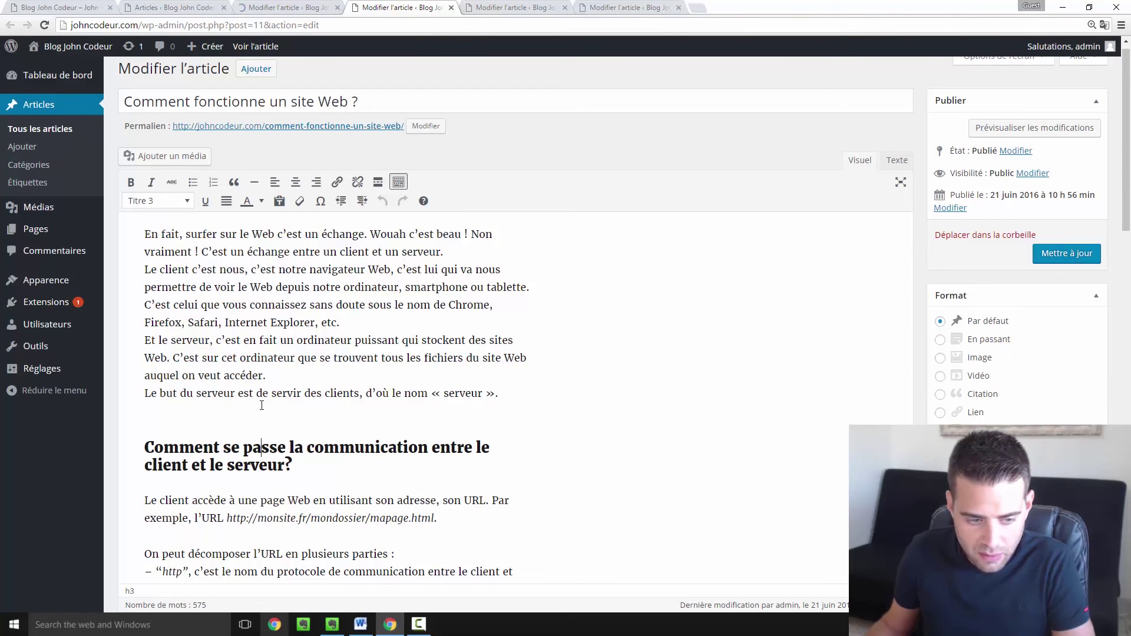
left_click(526, 393)
key("Return")
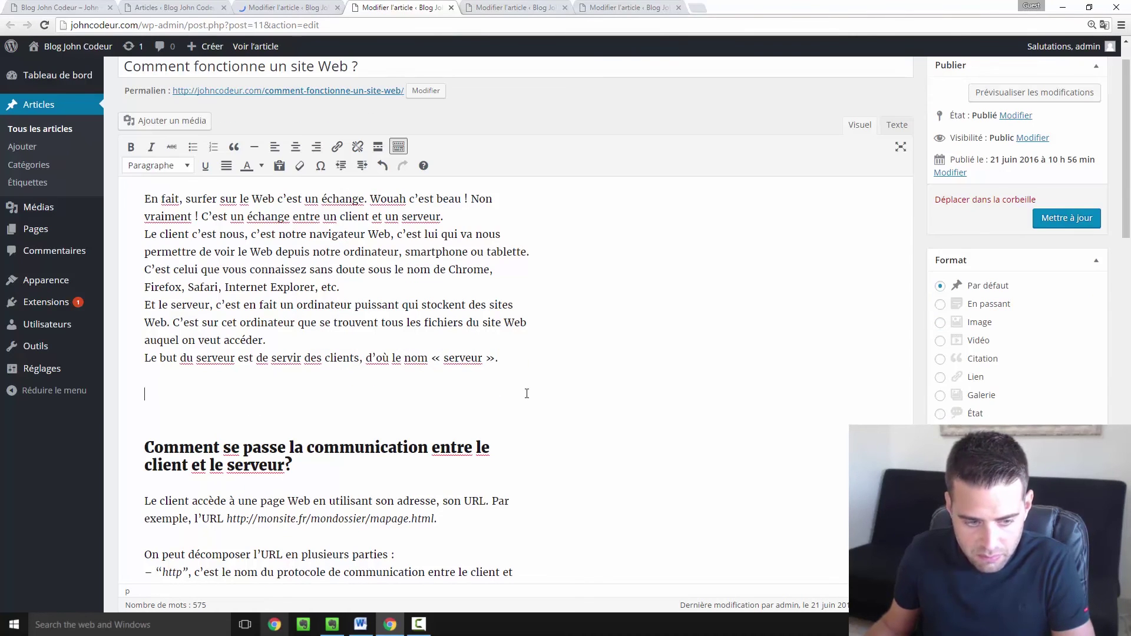
left_click(377, 147)
left_click(1041, 227)
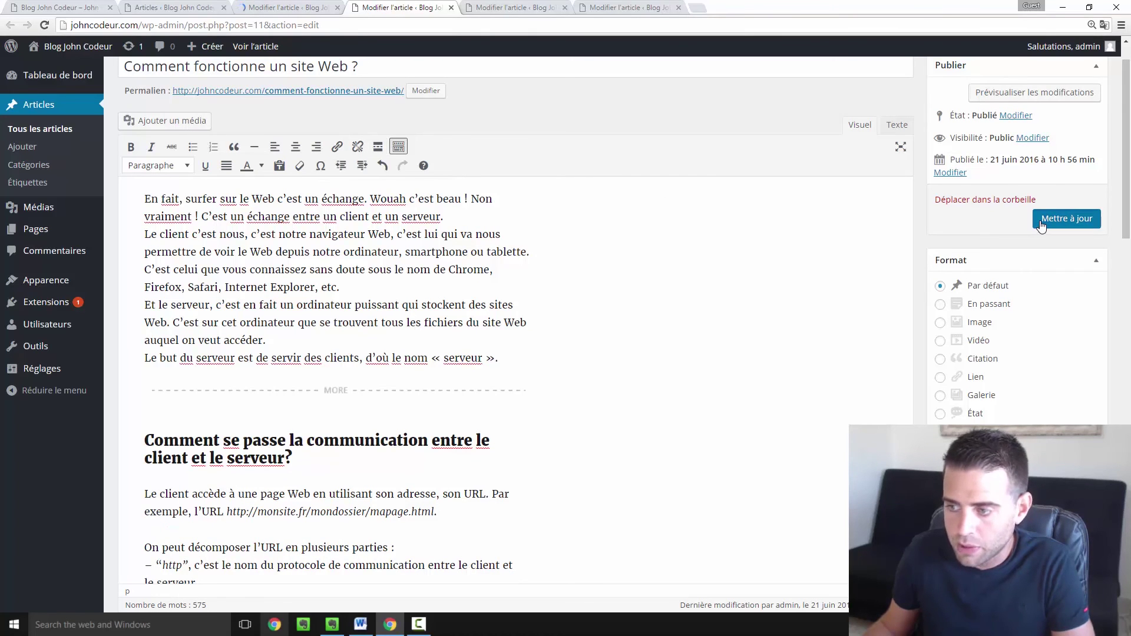
In "Qu'est-ce que le développement Front-End?", insert a Read More break before the heading "Qu'est ce que le Front-End ?" and update the article
left_click(492, 7)
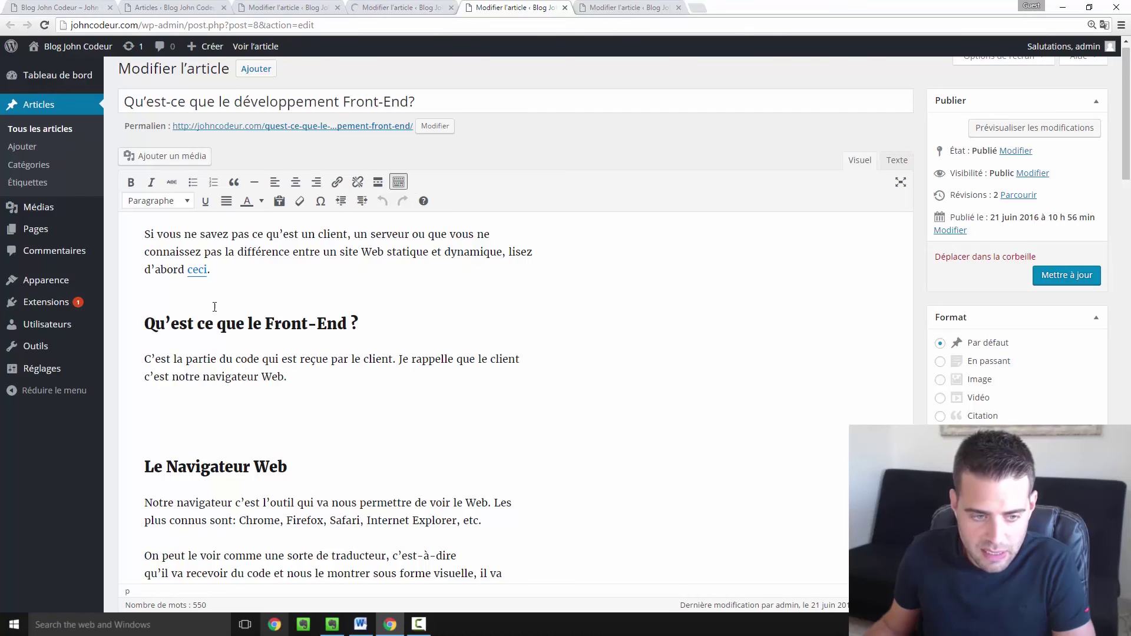
left_click(213, 305)
key("Return")
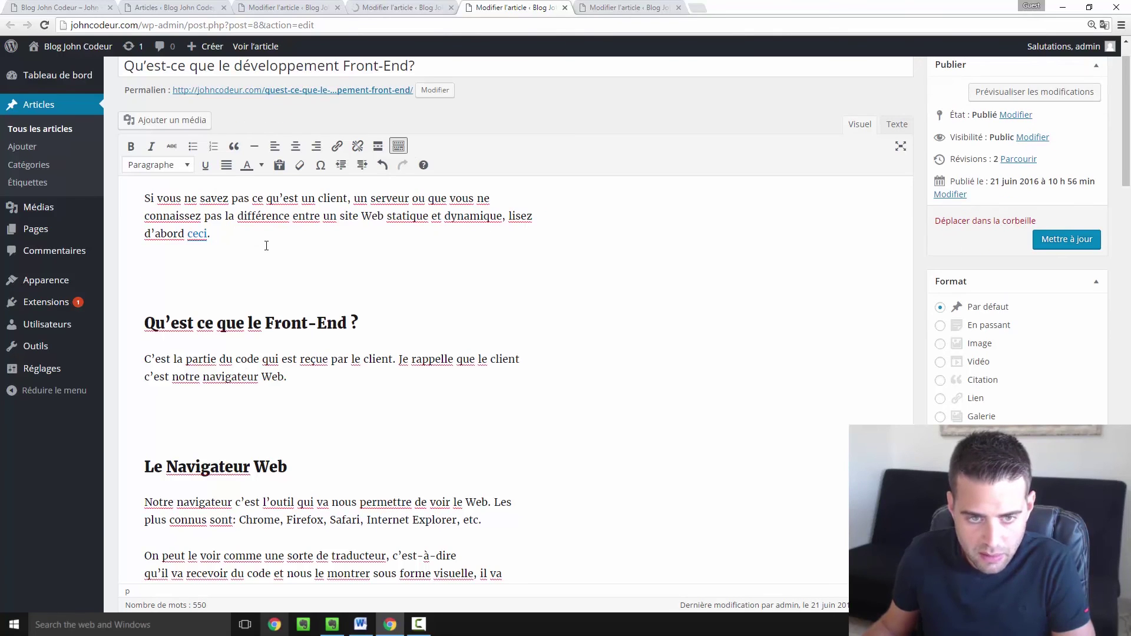
left_click(378, 147)
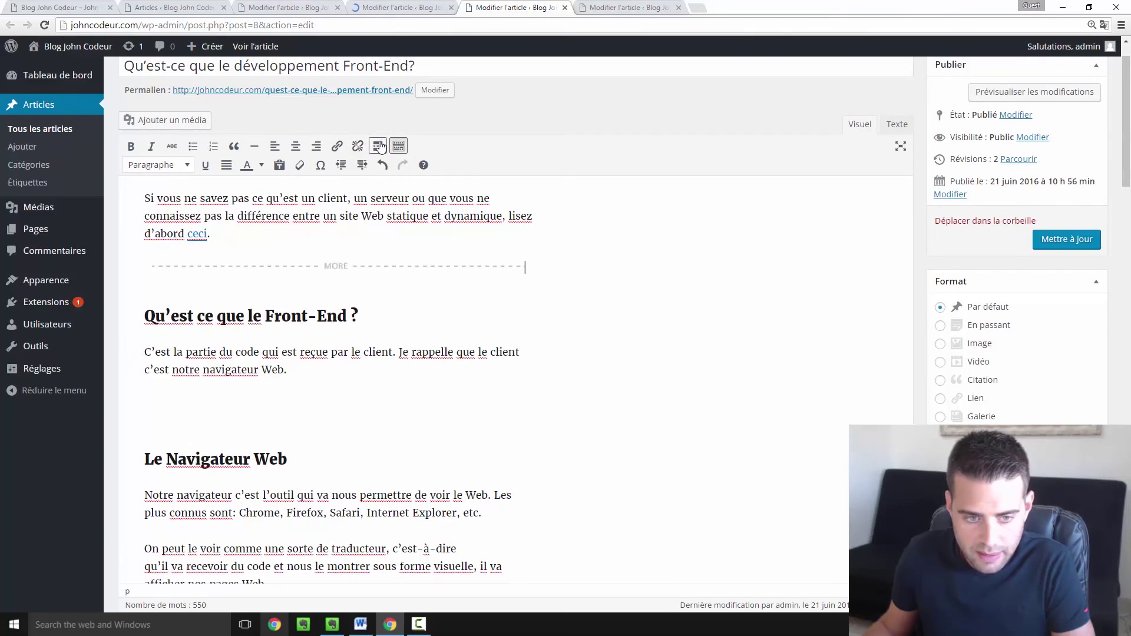
left_click(1056, 237)
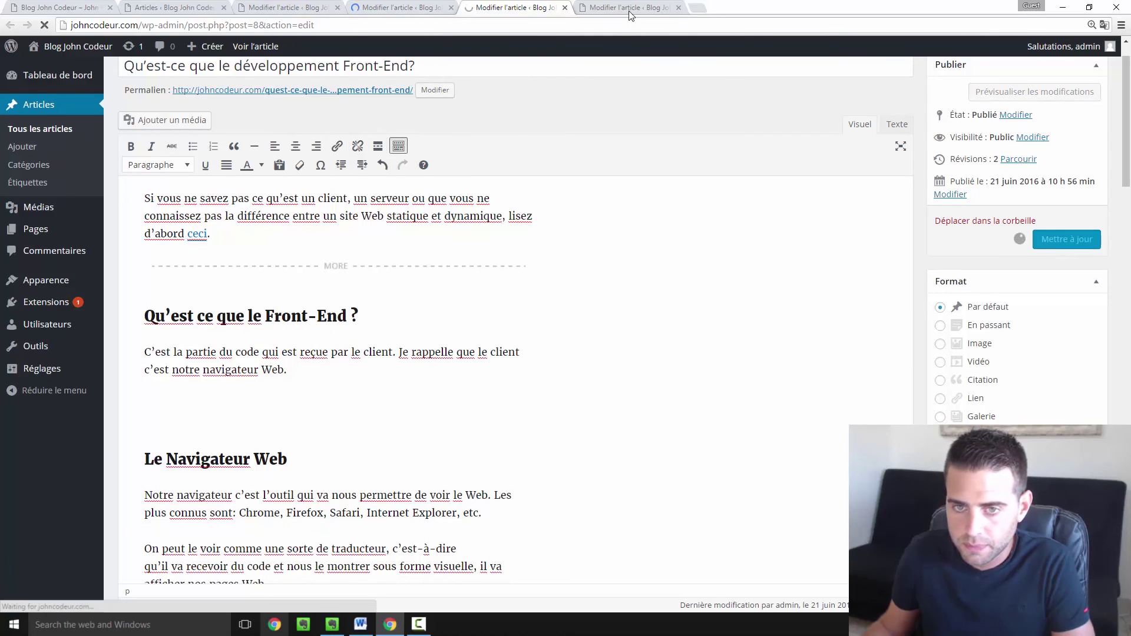
In "Qu'est-ce que le développement Back-End?", add the missing space after the link "fonctionnement d'un site Web"
left_click(630, 10)
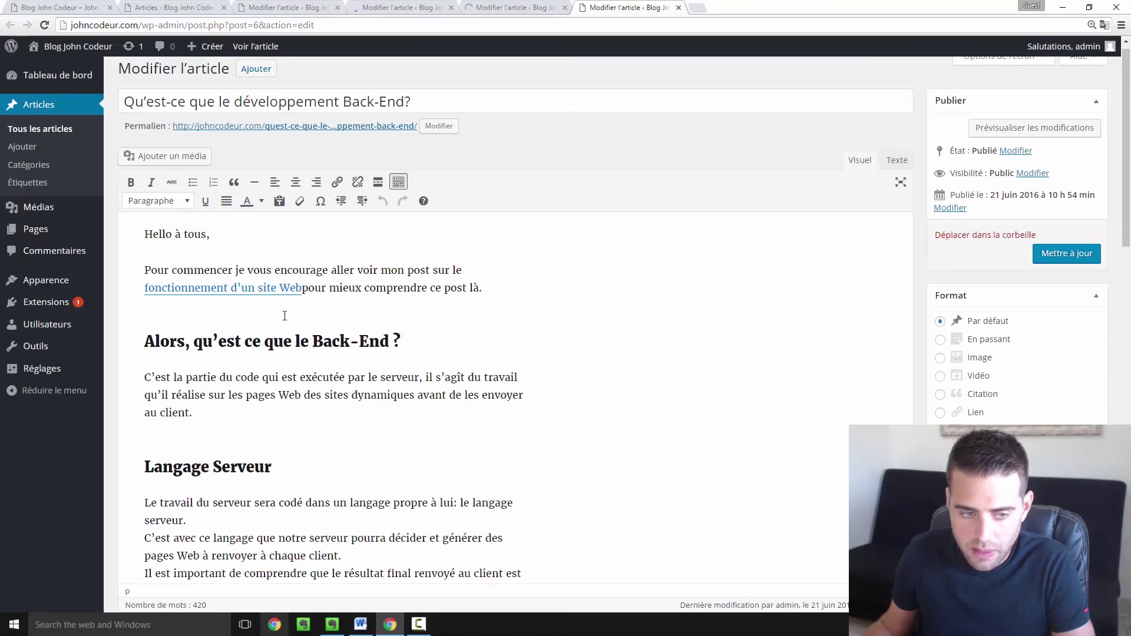
left_click(299, 288)
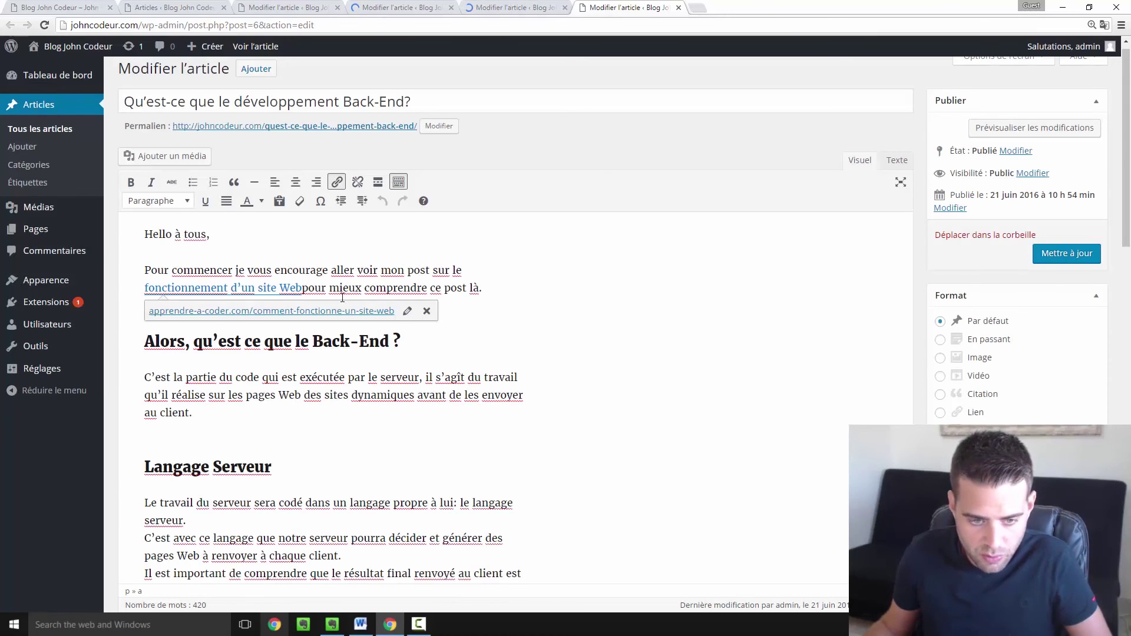
left_click(245, 341)
Insert a Read More break after the introduction of the Back-End article and update the article
left_click(516, 288)
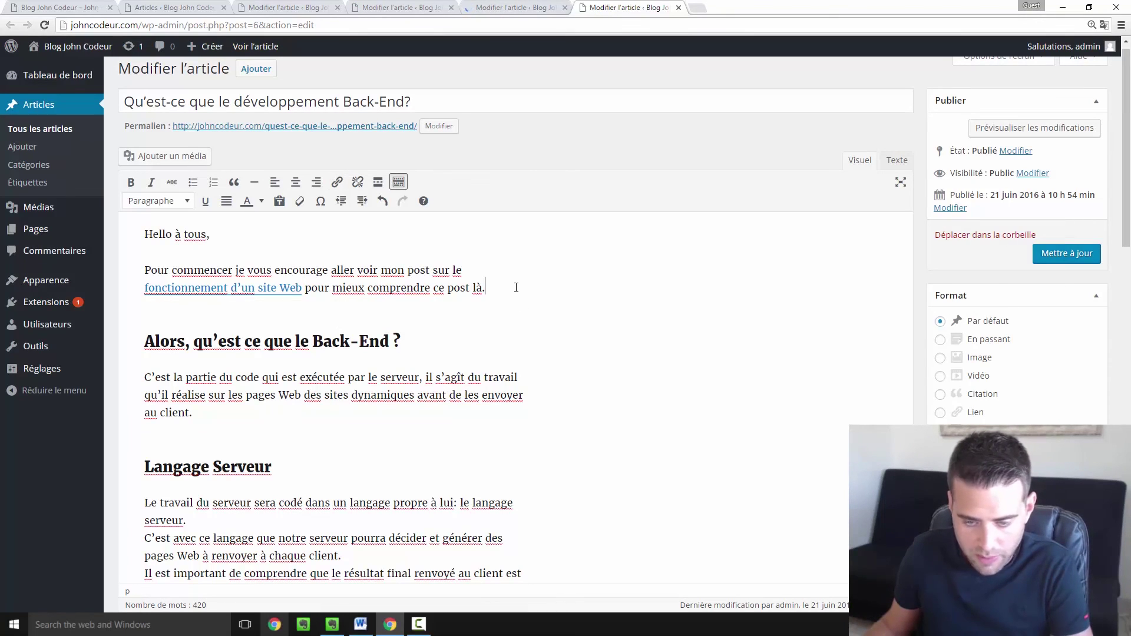
key("Return")
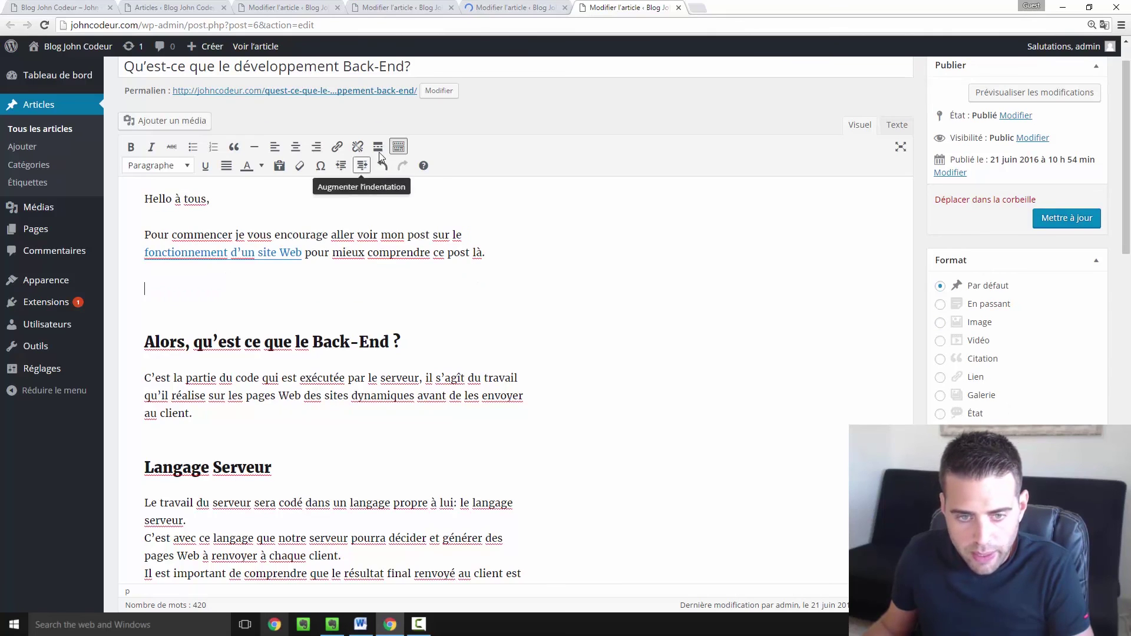
left_click(378, 147)
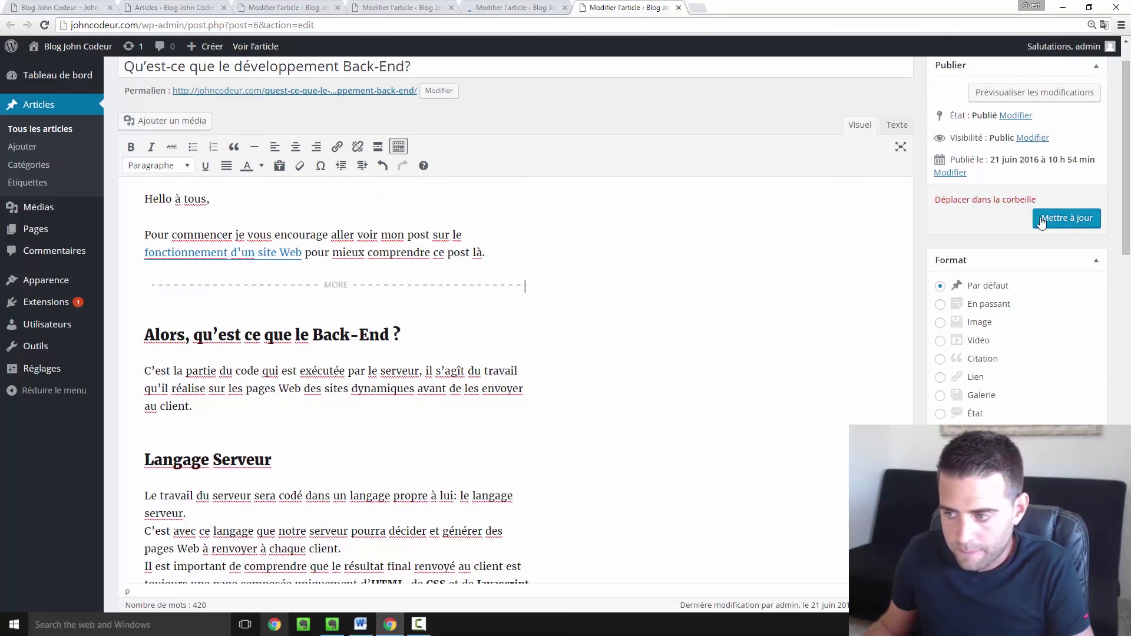
left_click(1070, 219)
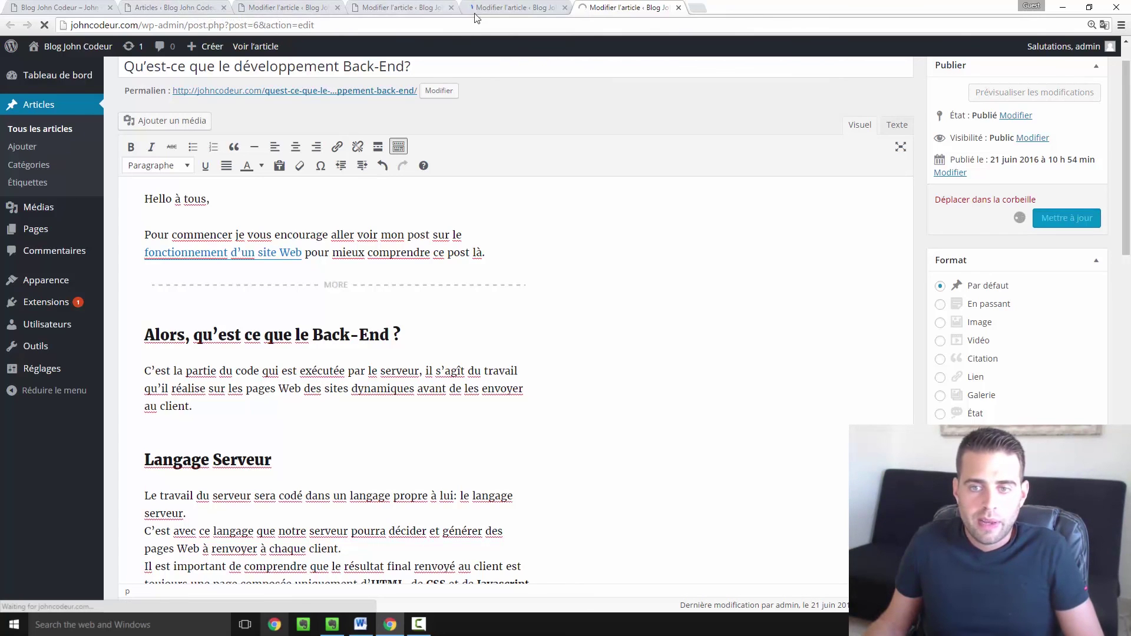
Reload the blog's public home page and check the excerpt and "Continuer la lecture" link of every article
left_click(88, 7)
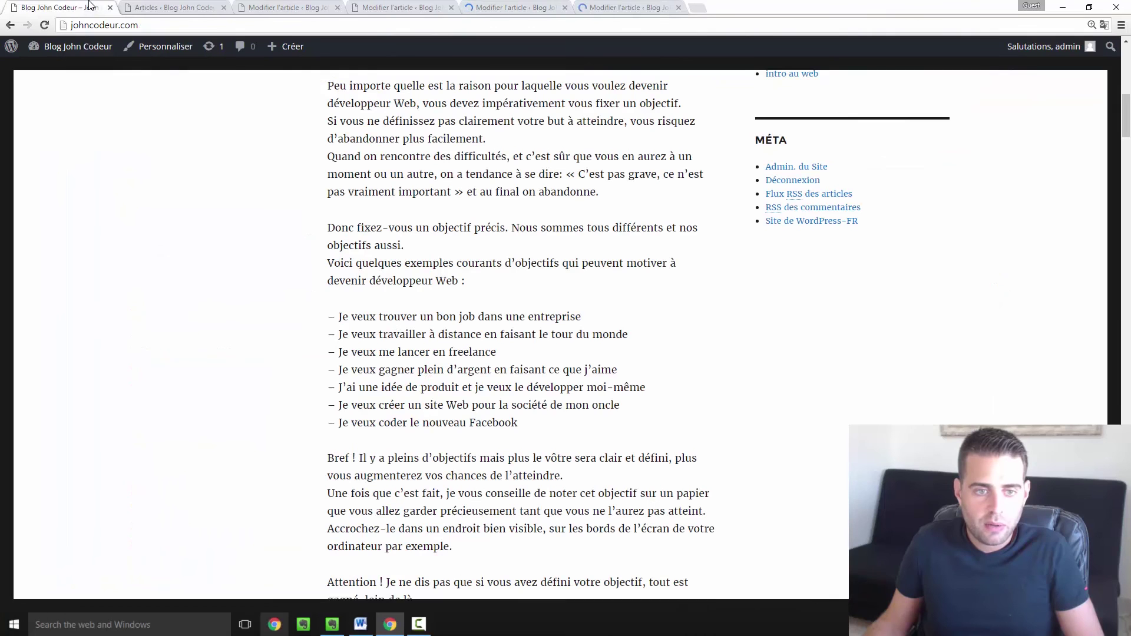
left_click(47, 29)
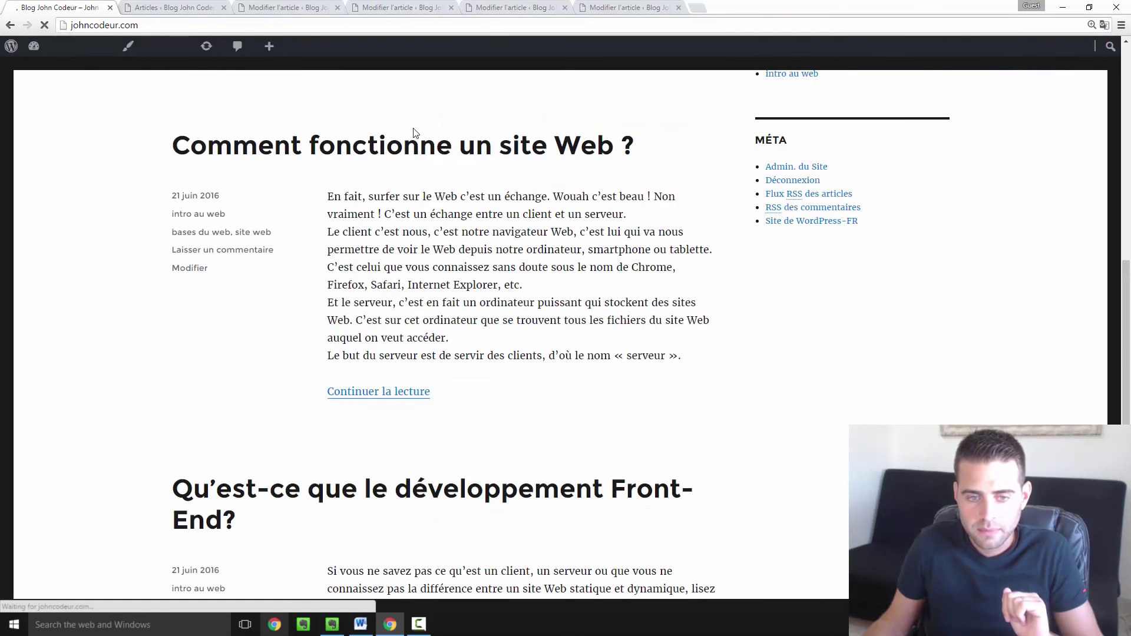
scroll(473, 177, "up", 2)
scroll(475, 179, "up", 7)
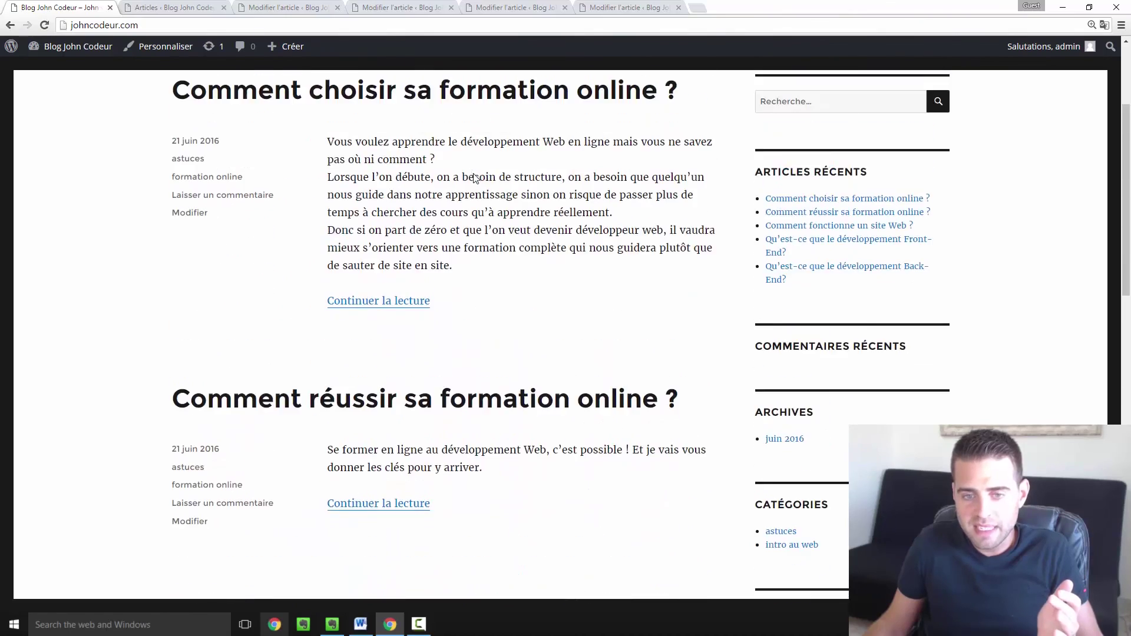
scroll(474, 178, "up", 2)
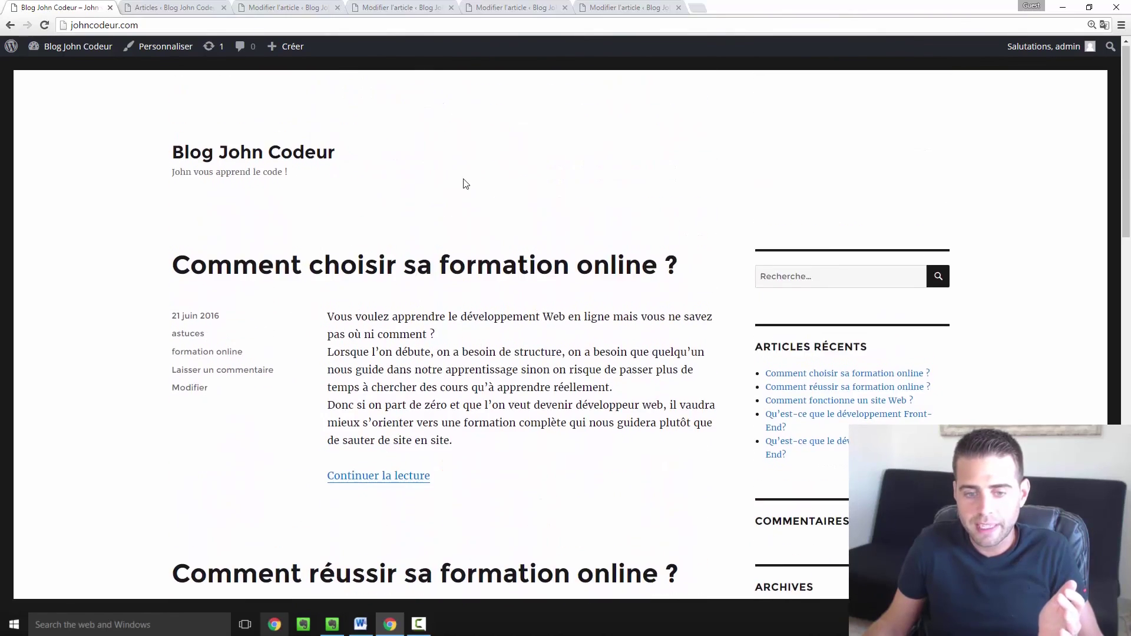
scroll(462, 182, "down", 2)
scroll(462, 197, "down", 5)
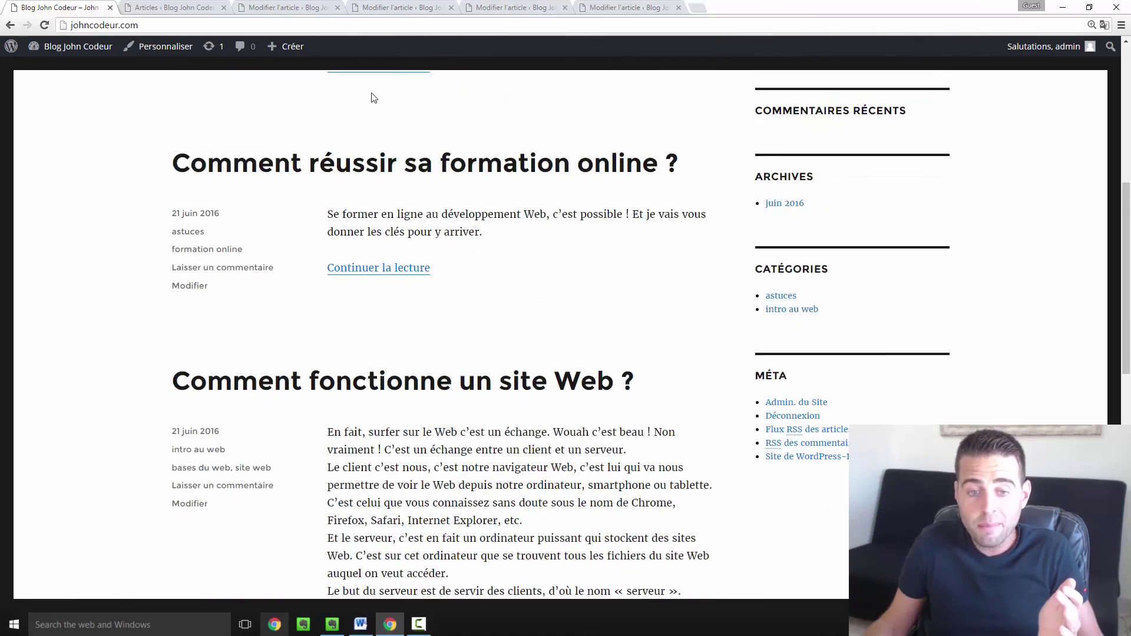
scroll(425, 208, "down", 6)
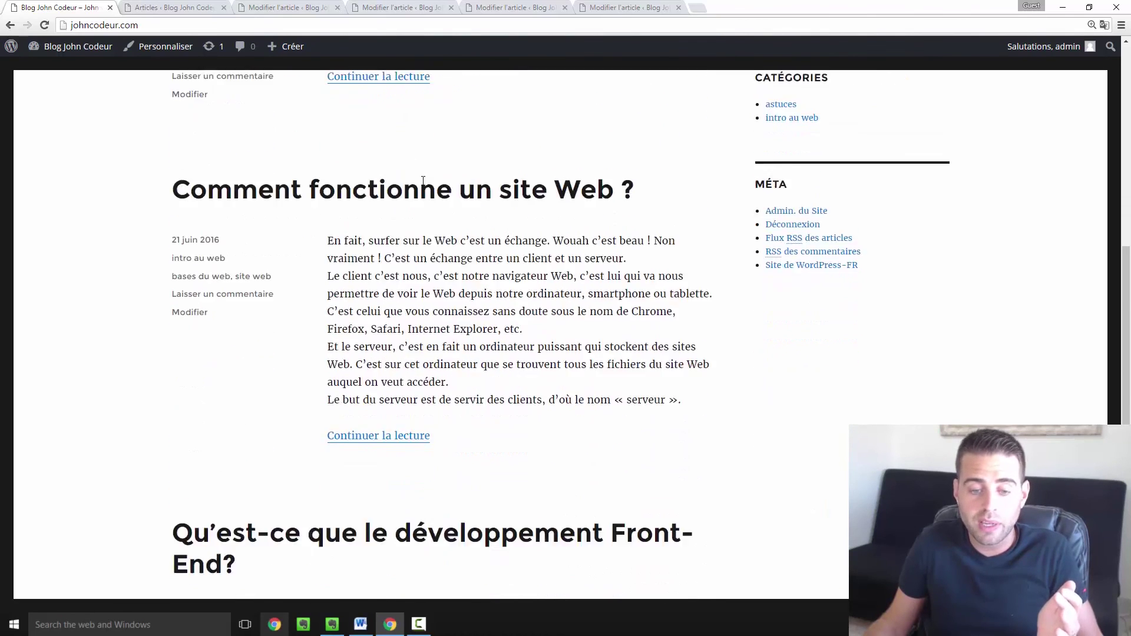
scroll(447, 258, "down", 6)
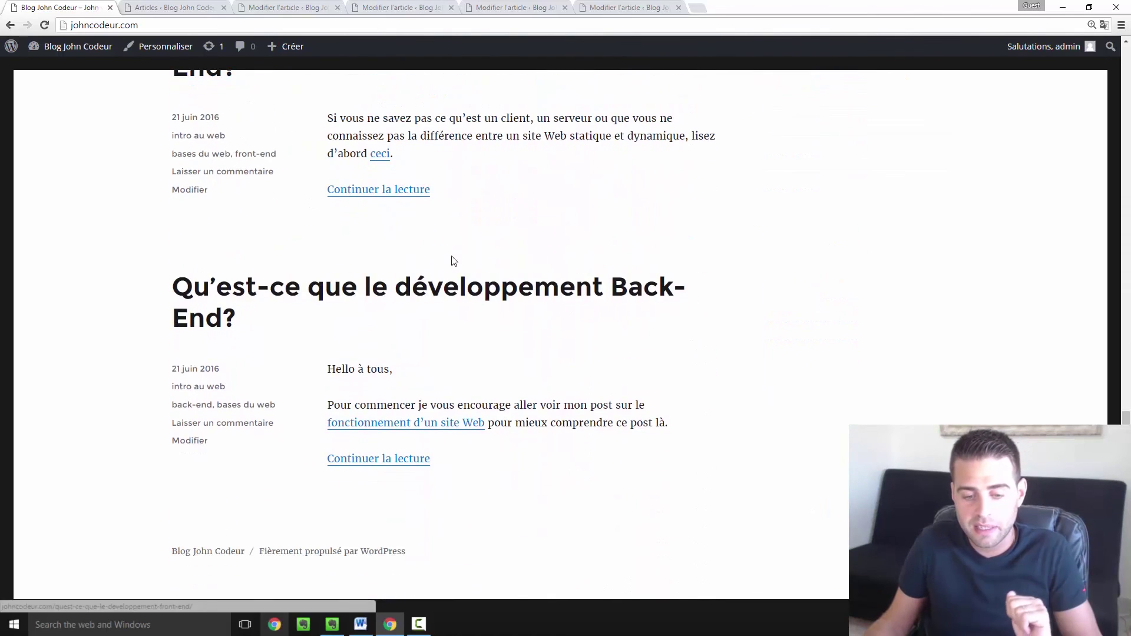
scroll(457, 259, "up", 15)
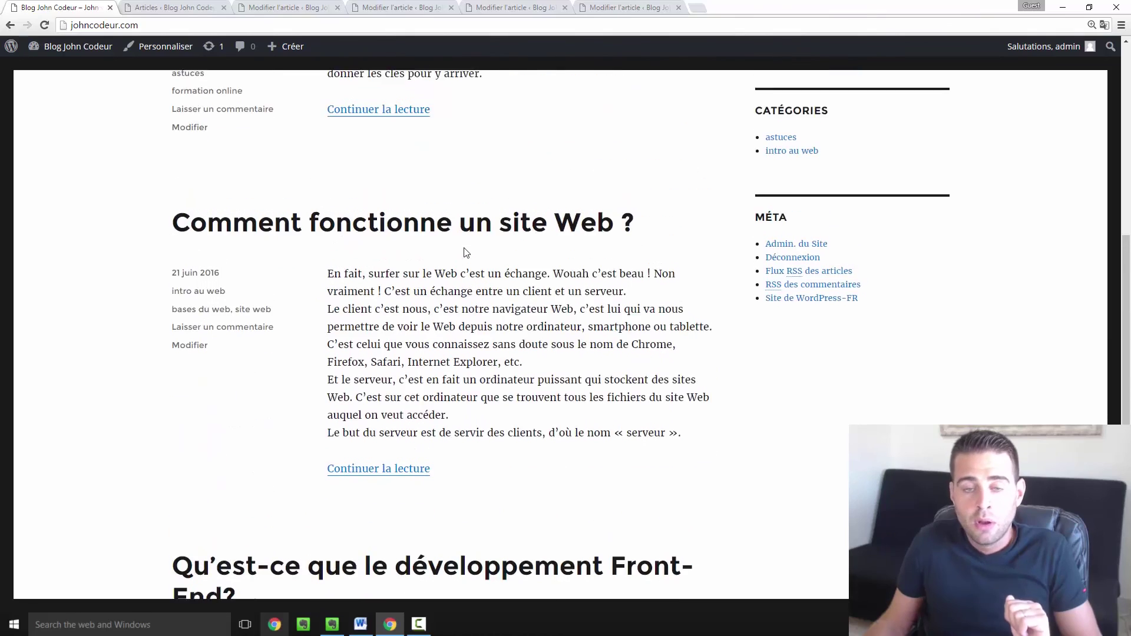
scroll(466, 253, "down", 1)
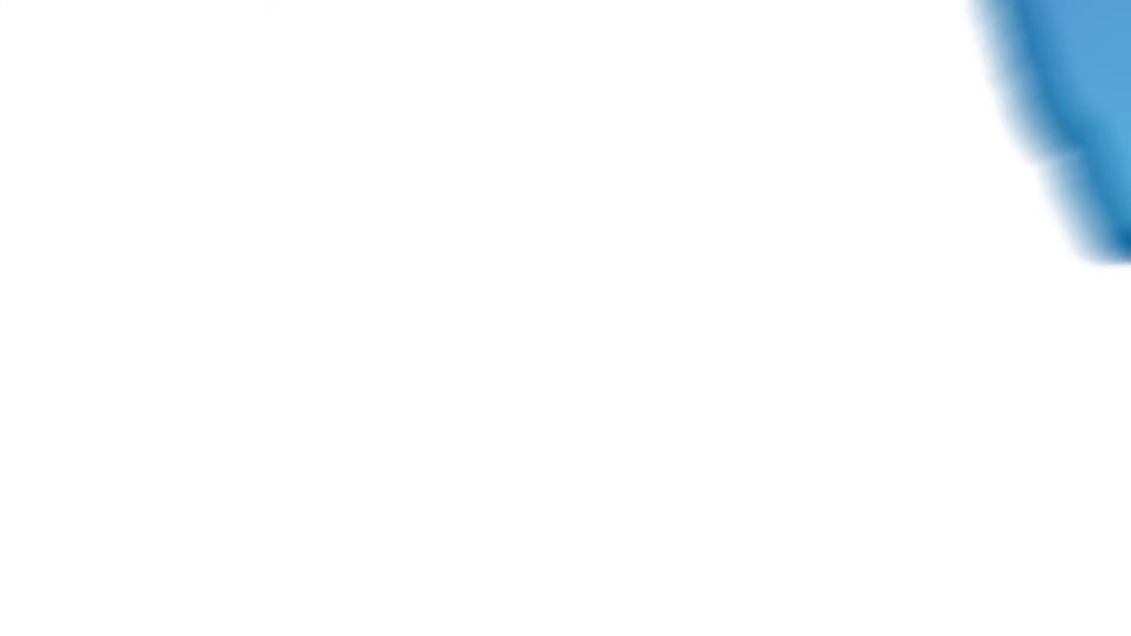